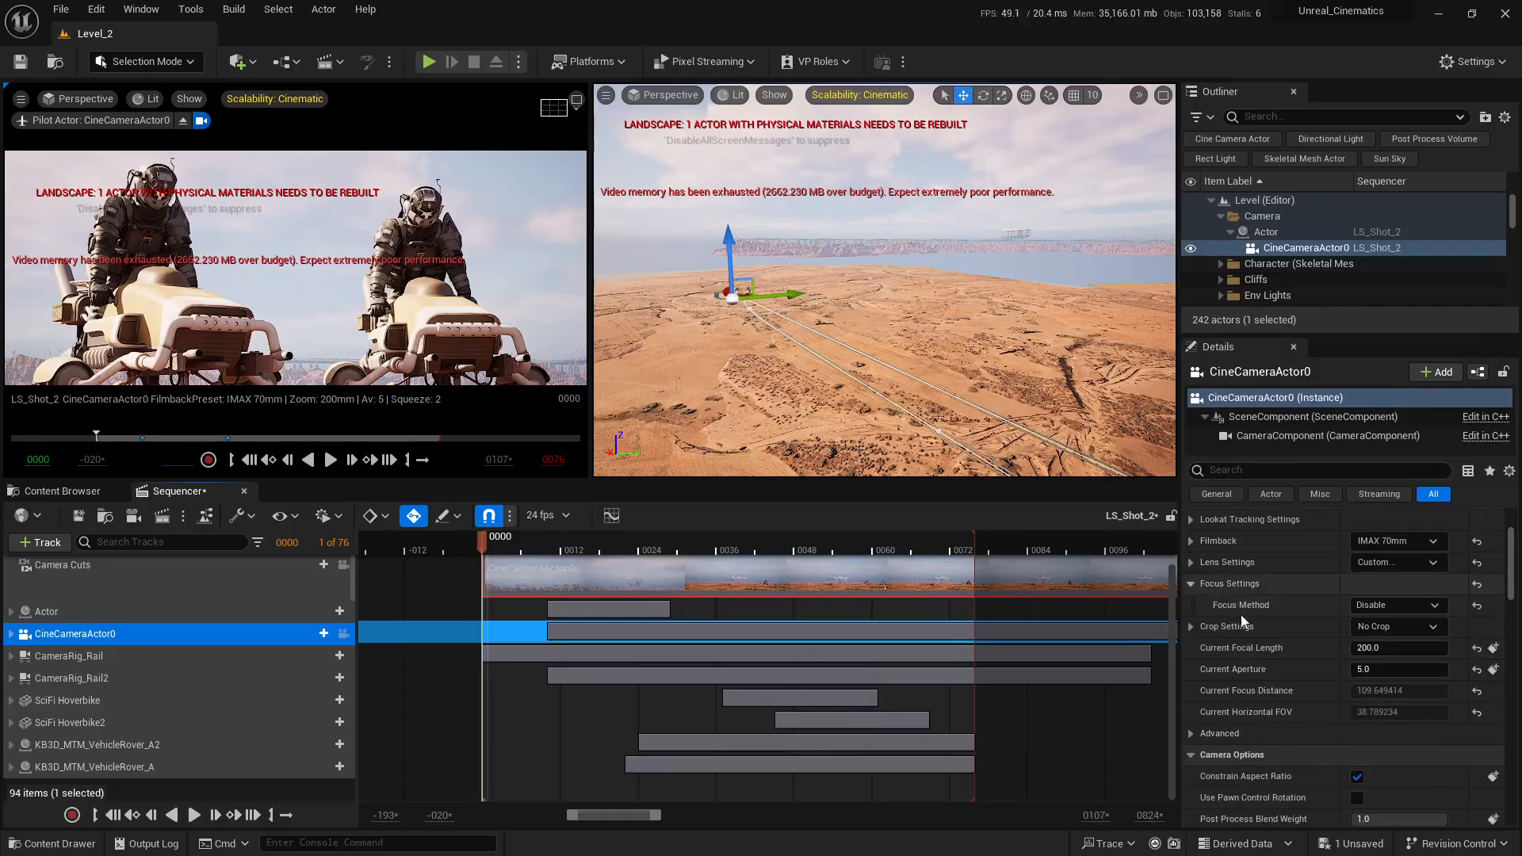
- Set the cine camera's focus method to Manual and enable Draw Debug Focus Plane
{"action": "left_click", "coordinate": [1357, 606]}
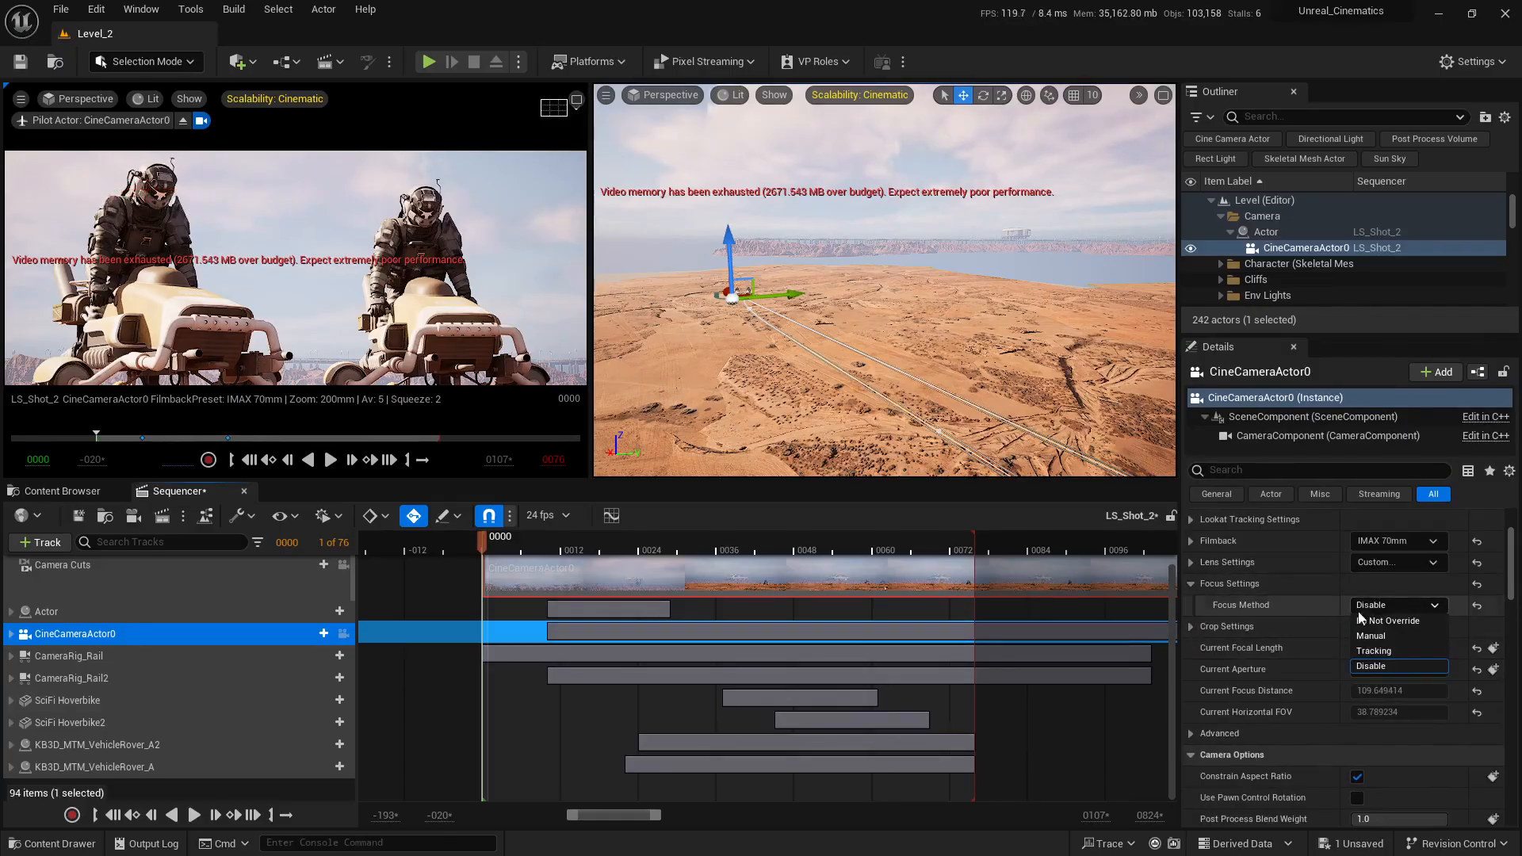
{"action": "left_click", "coordinate": [1371, 635]}
{"action": "left_click", "coordinate": [1357, 648]}
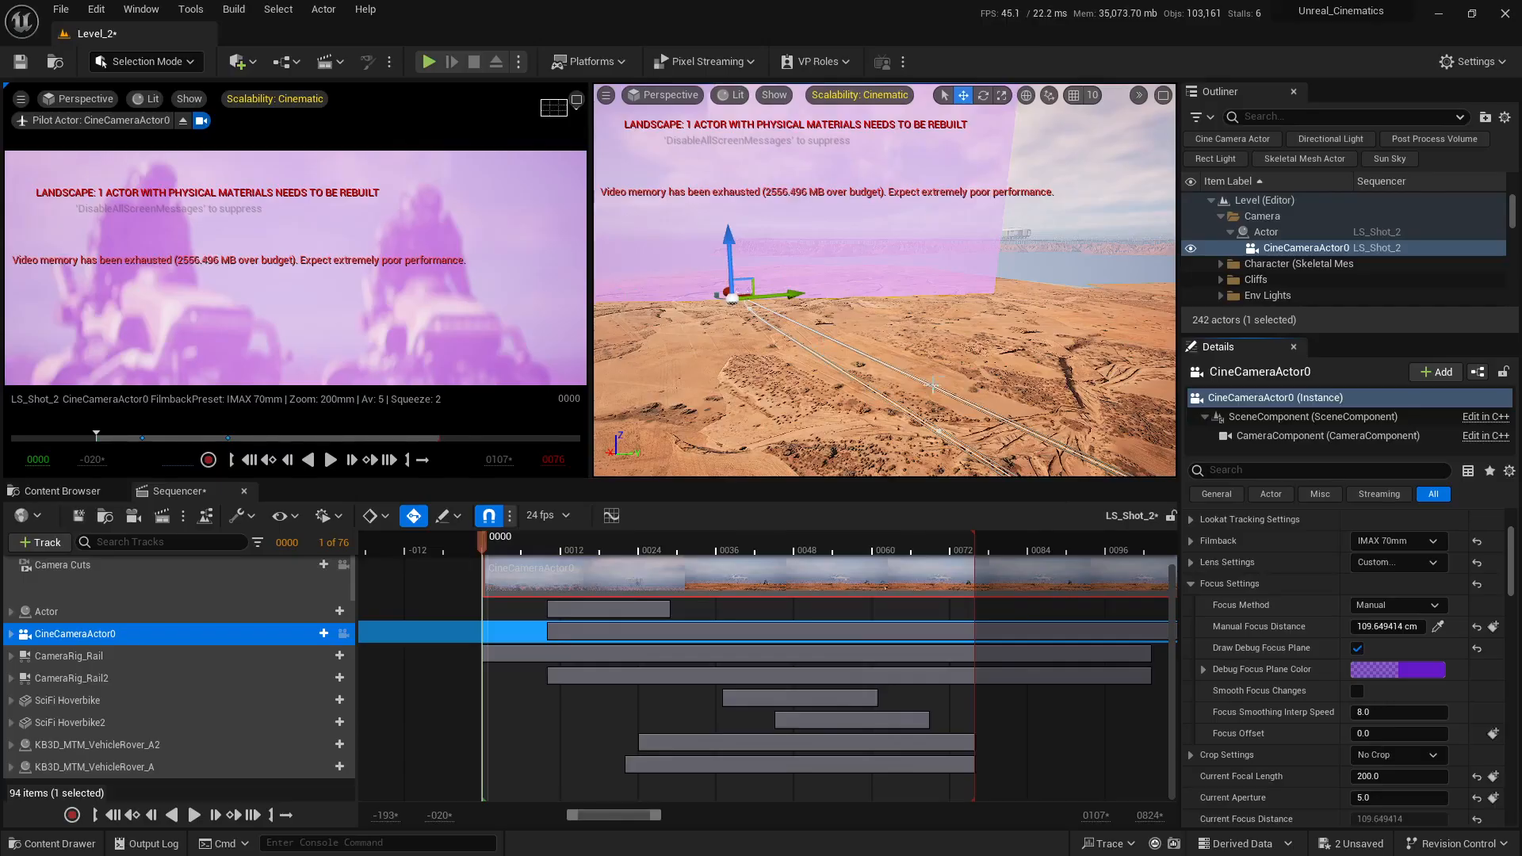
{"action": "right_click_drag", "start_coordinate": [934, 386], "coordinate": [959, 416]}
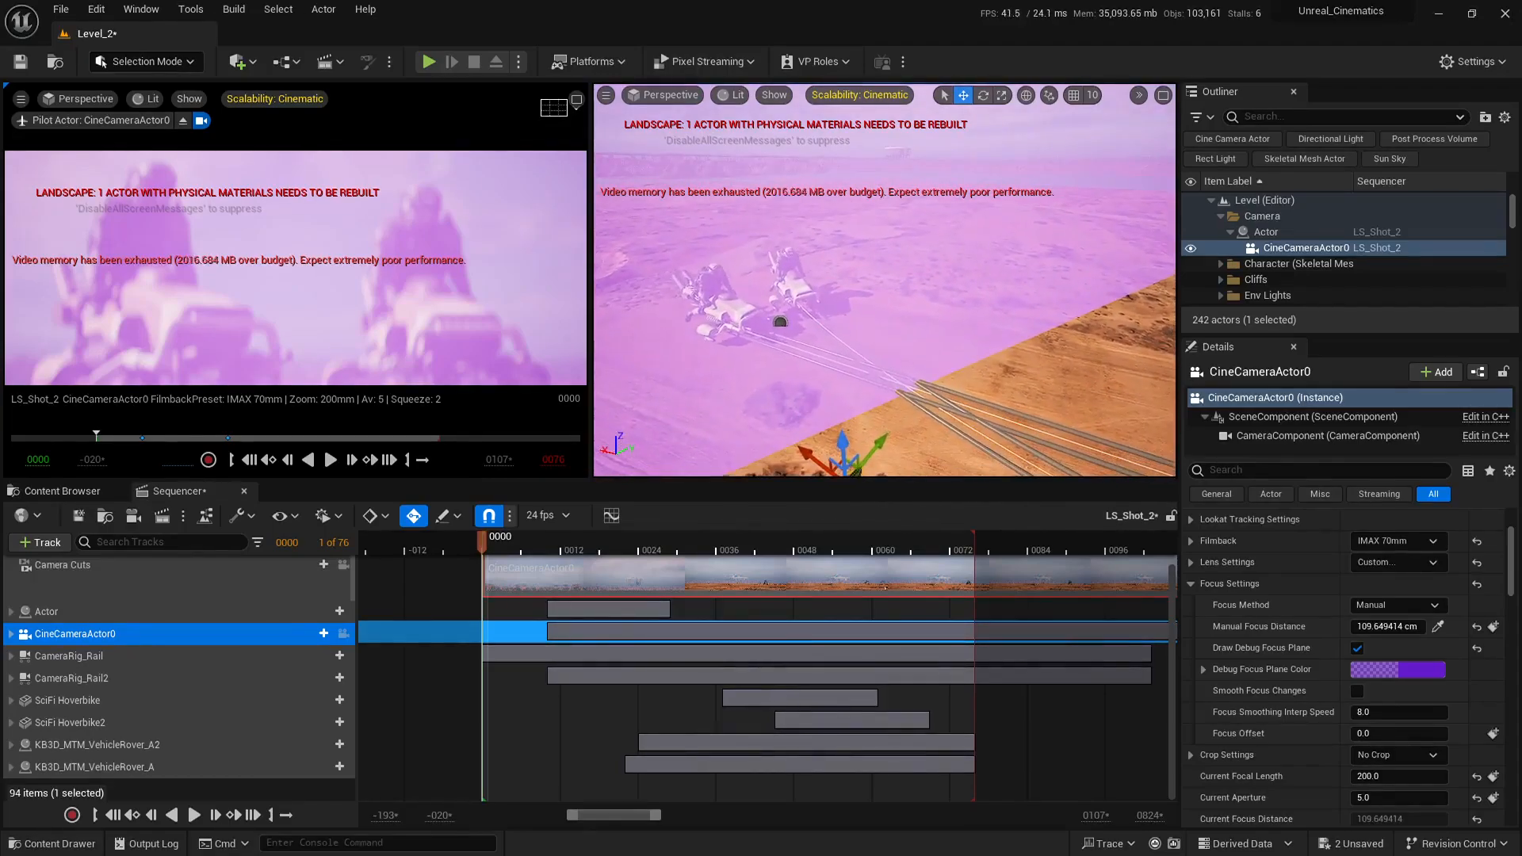
- Expand CineCameraActor0 in the sequence, select its CameraComponent and add a Manual Focus Distance keyframe at frame 0
{"action": "left_click", "coordinate": [11, 634]}
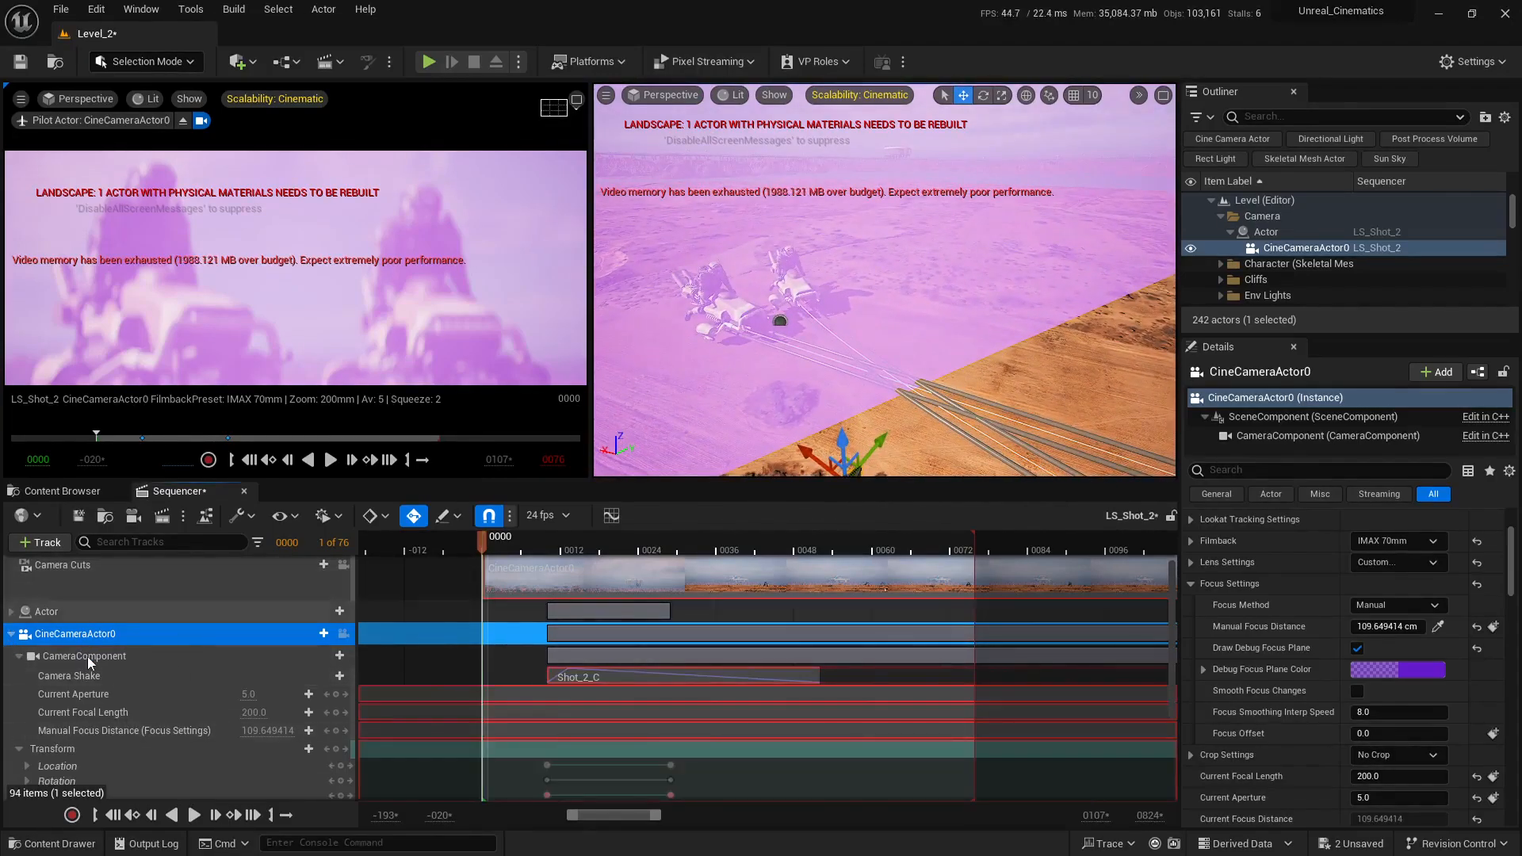
{"action": "right_click", "coordinate": [48, 634]}
{"action": "left_click", "coordinate": [119, 328]}
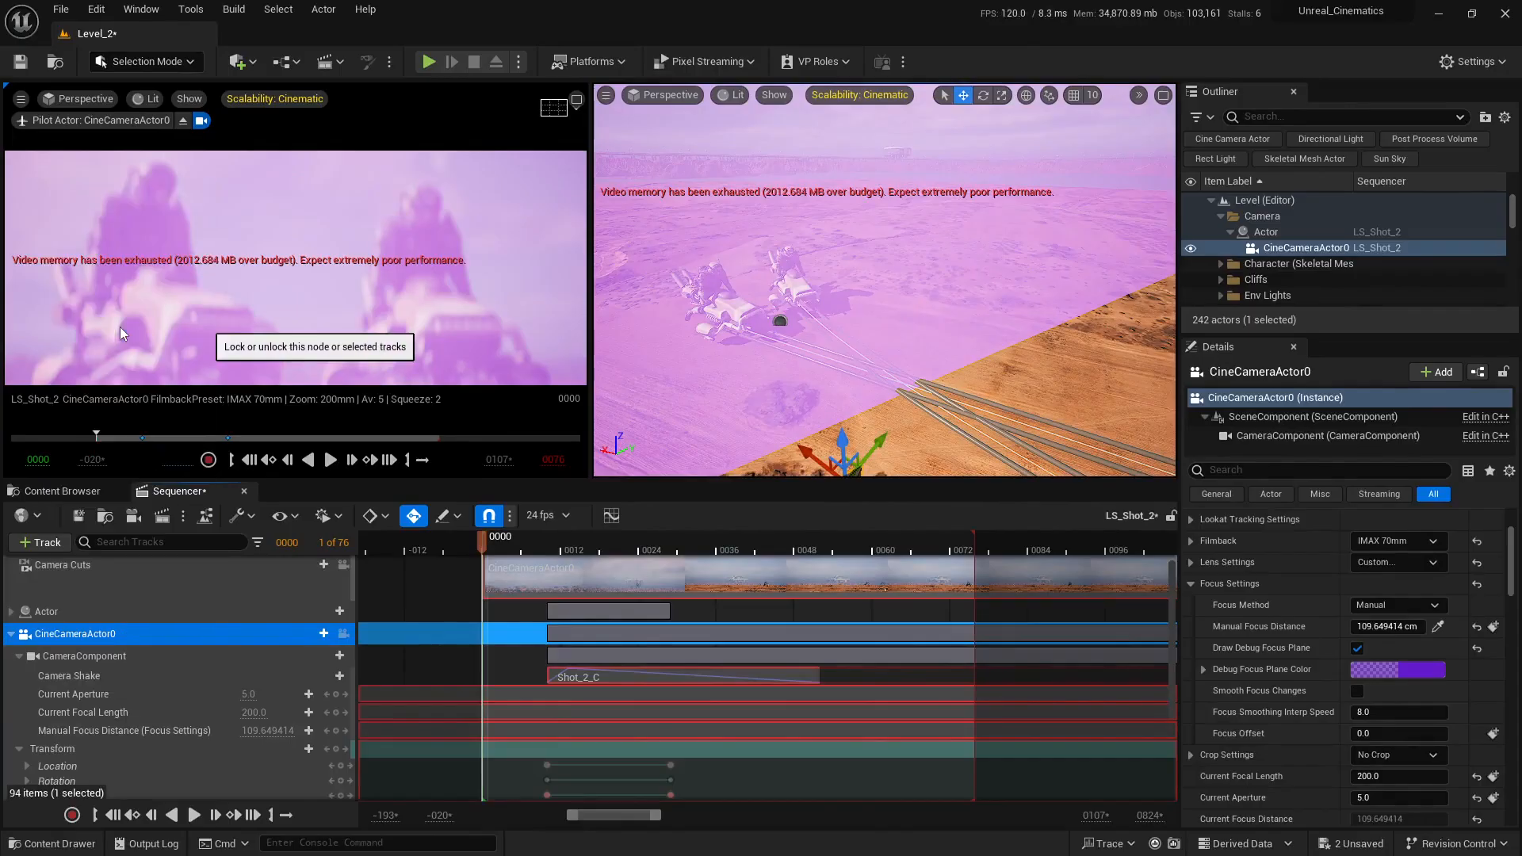
{"action": "mouse_move", "coordinate": [589, 674]}
{"action": "right_mouse_down"}
{"action": "mouse_move", "coordinate": [595, 599]}
{"action": "mouse_move", "coordinate": [598, 648]}
{"action": "right_mouse_up"}
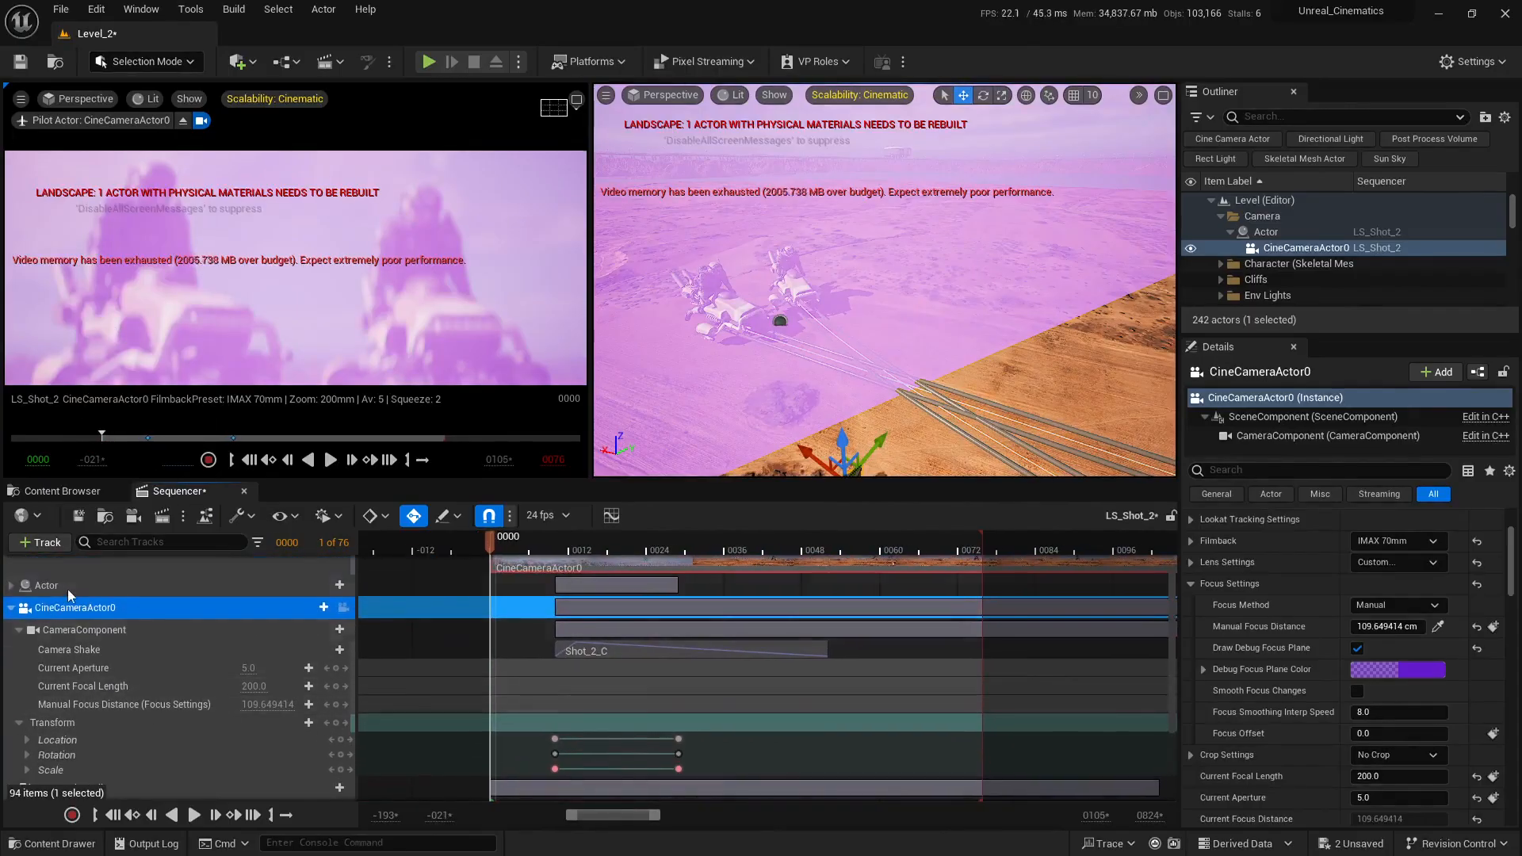
{"action": "left_click", "coordinate": [66, 633]}
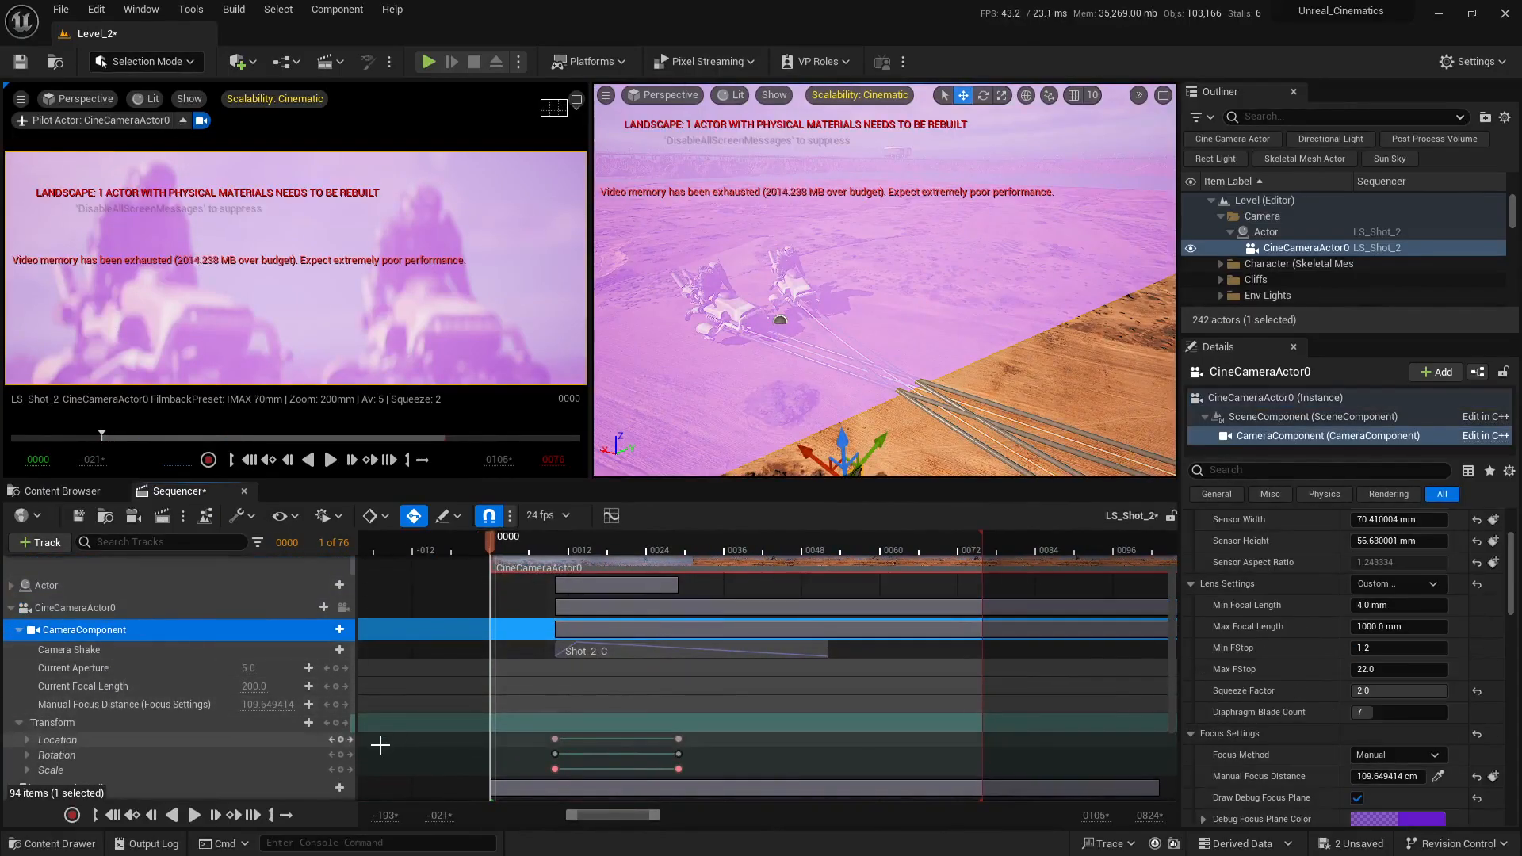
{"action": "scroll", "coordinate": [381, 745], "scroll_direction": "up", "scroll_amount": 2, "text": "ctrl"}
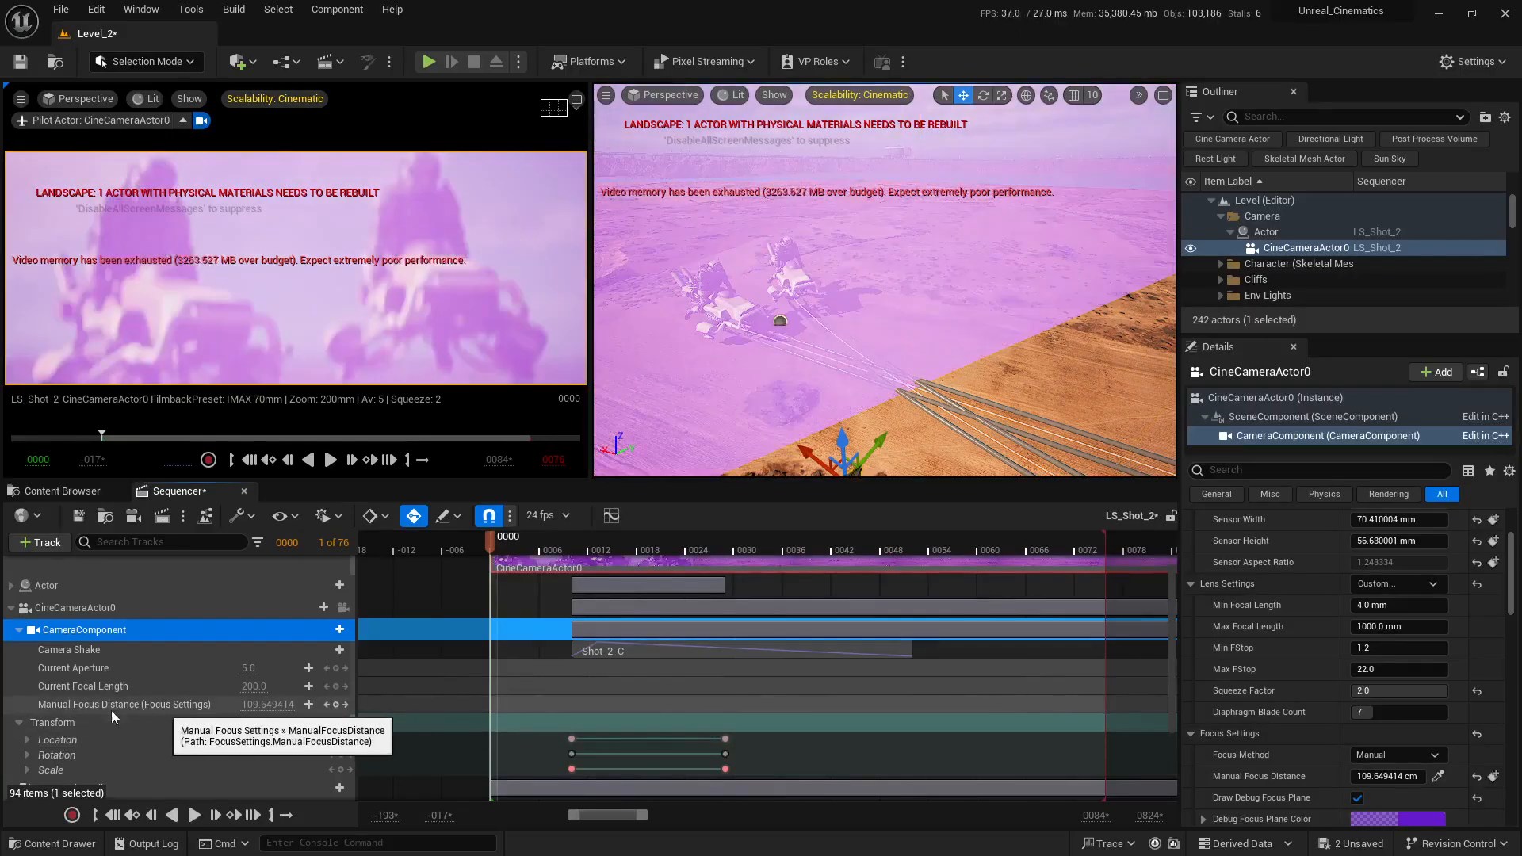
{"action": "left_click", "coordinate": [336, 706]}
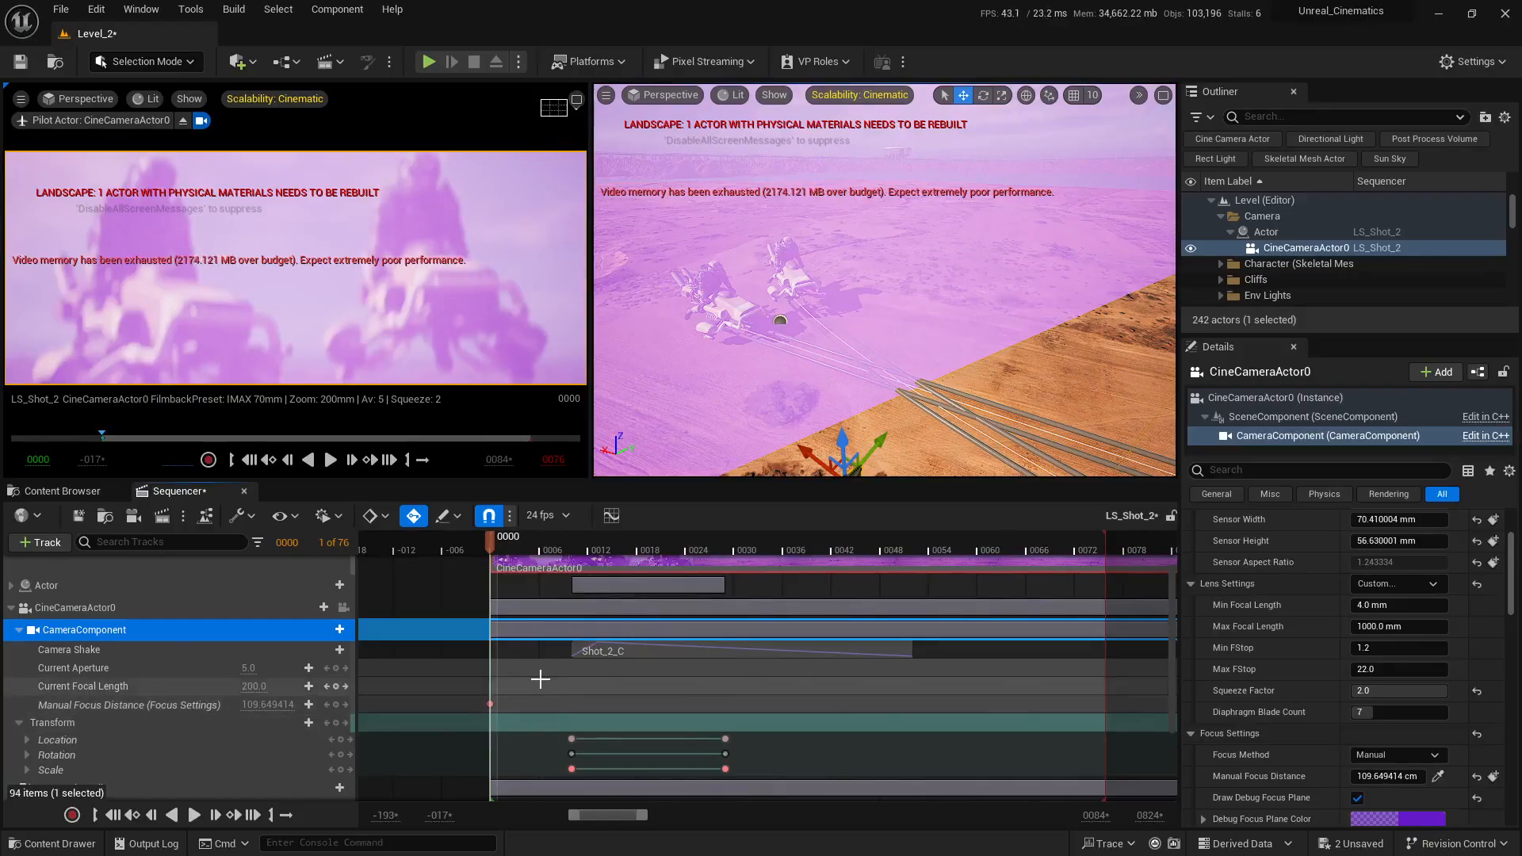
- Set the Manual Focus Distance at frame 0 to about 537 cm so the focus plane reaches the hoverbike riders
{"action": "right_click_drag", "start_coordinate": [540, 677], "coordinate": [609, 676]}
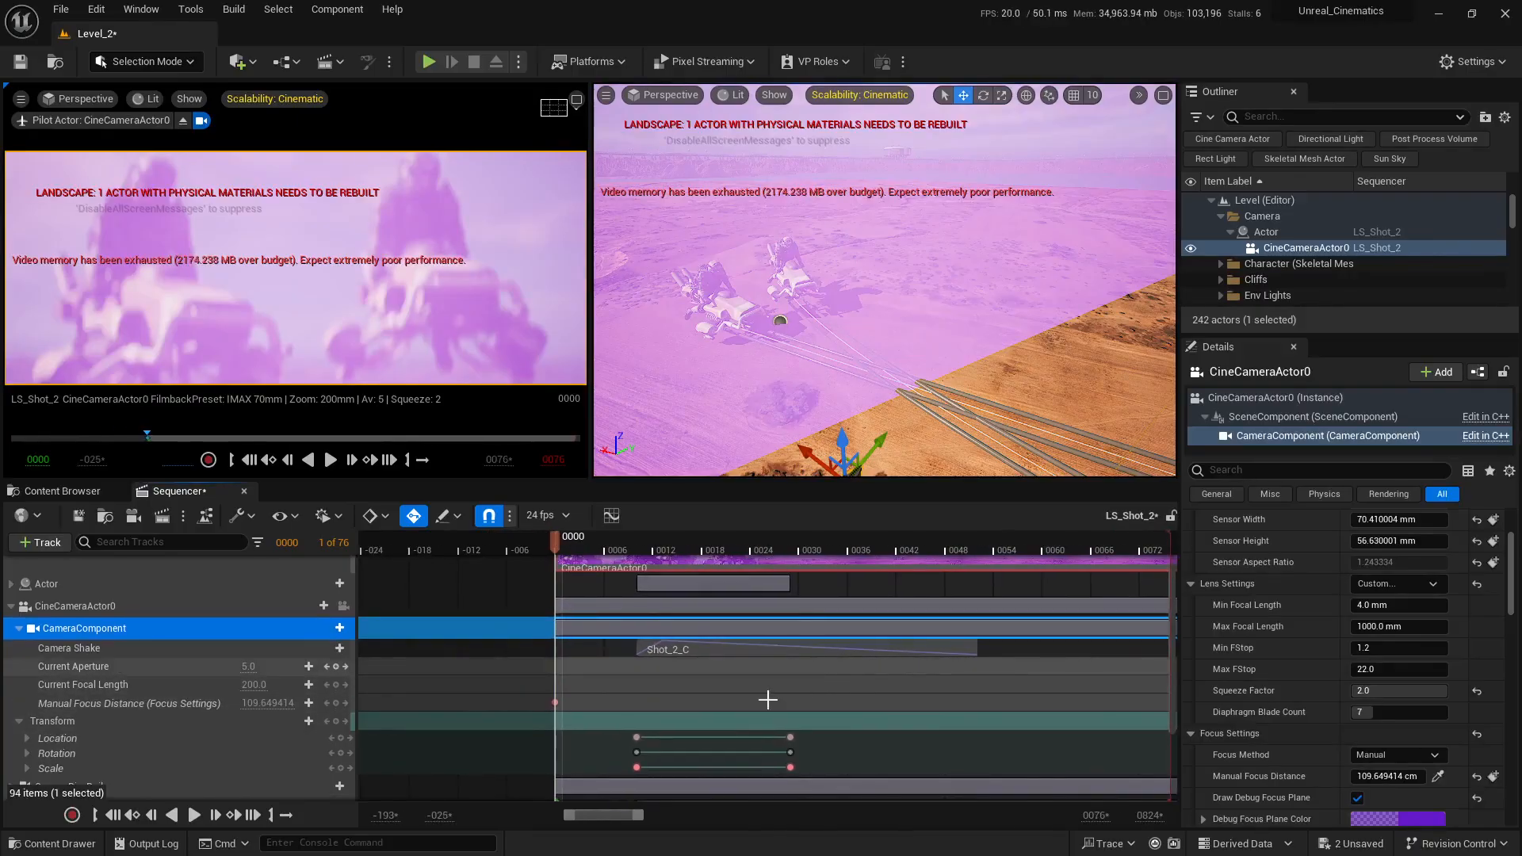
{"action": "scroll", "coordinate": [951, 697], "scroll_direction": "up", "scroll_amount": 2}
{"action": "scroll", "coordinate": [1067, 724], "scroll_direction": "down", "scroll_amount": 3}
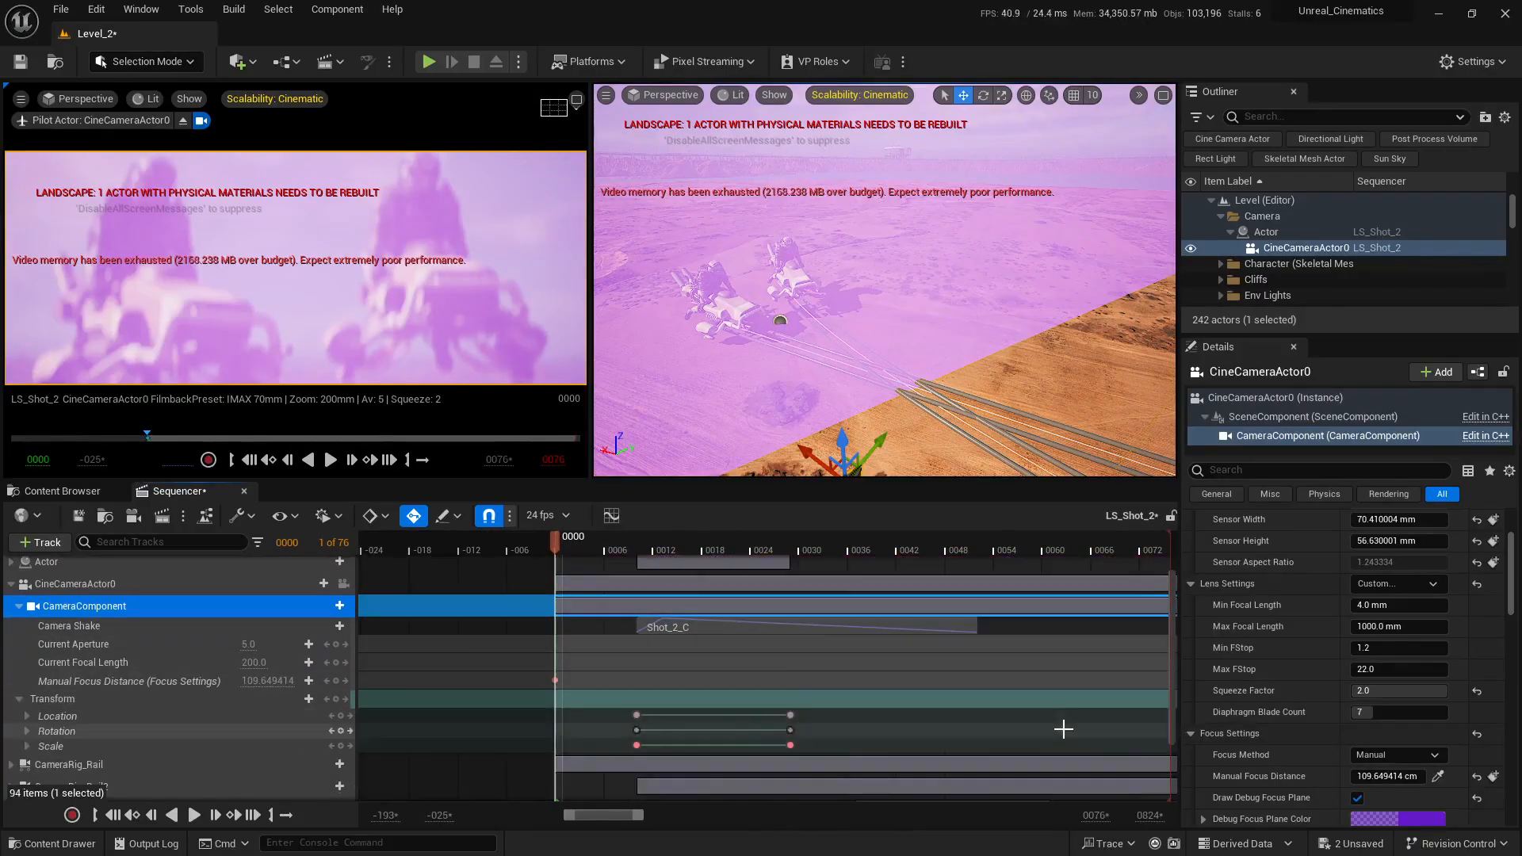
{"action": "scroll", "coordinate": [190, 697], "scroll_direction": "down", "scroll_amount": 1}
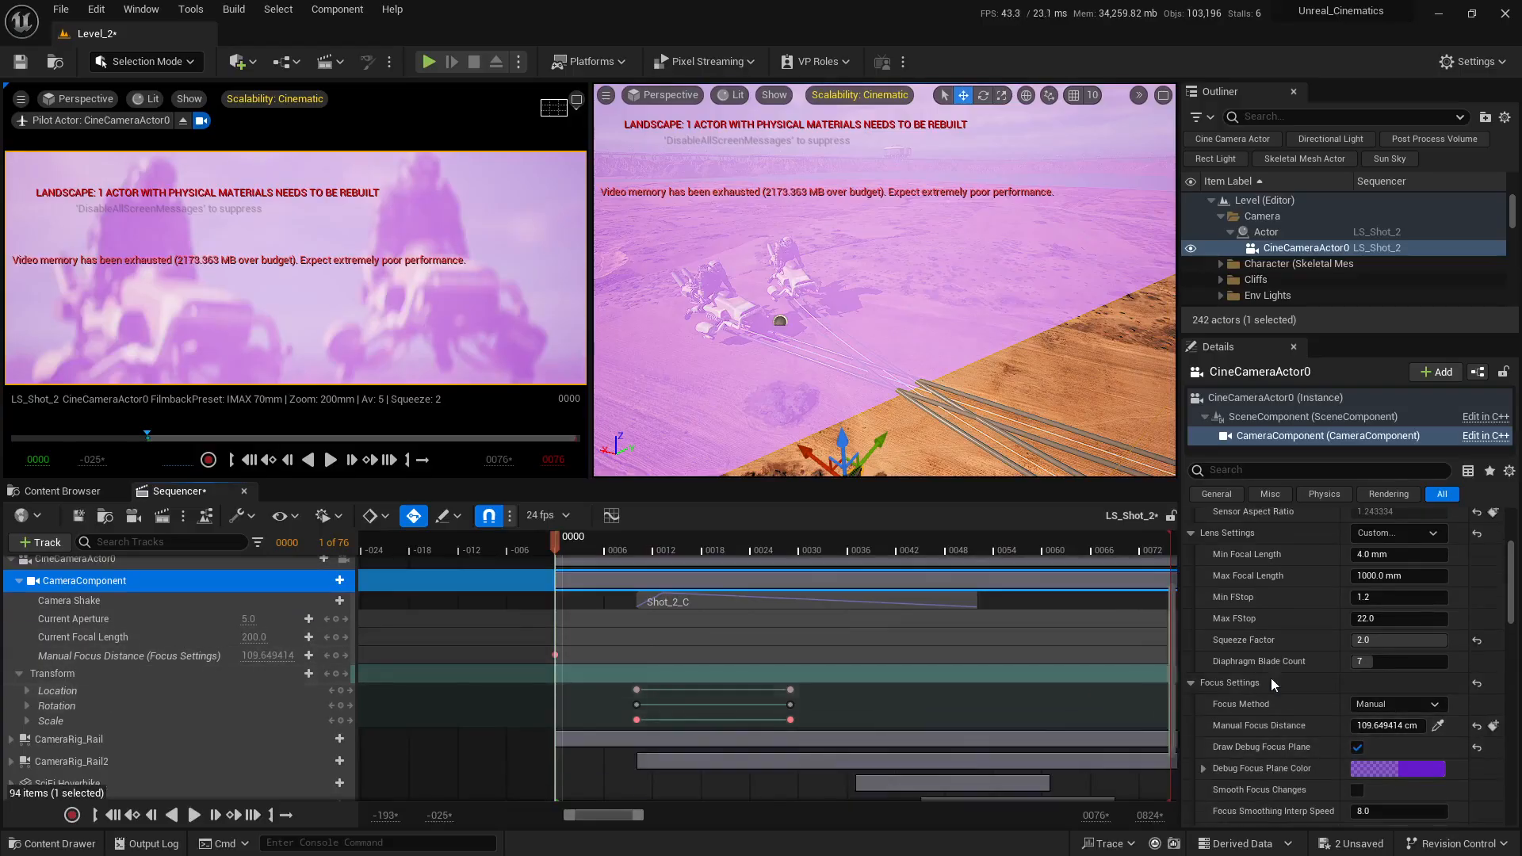
{"action": "scroll", "coordinate": [1392, 714], "scroll_direction": "down", "scroll_amount": 2}
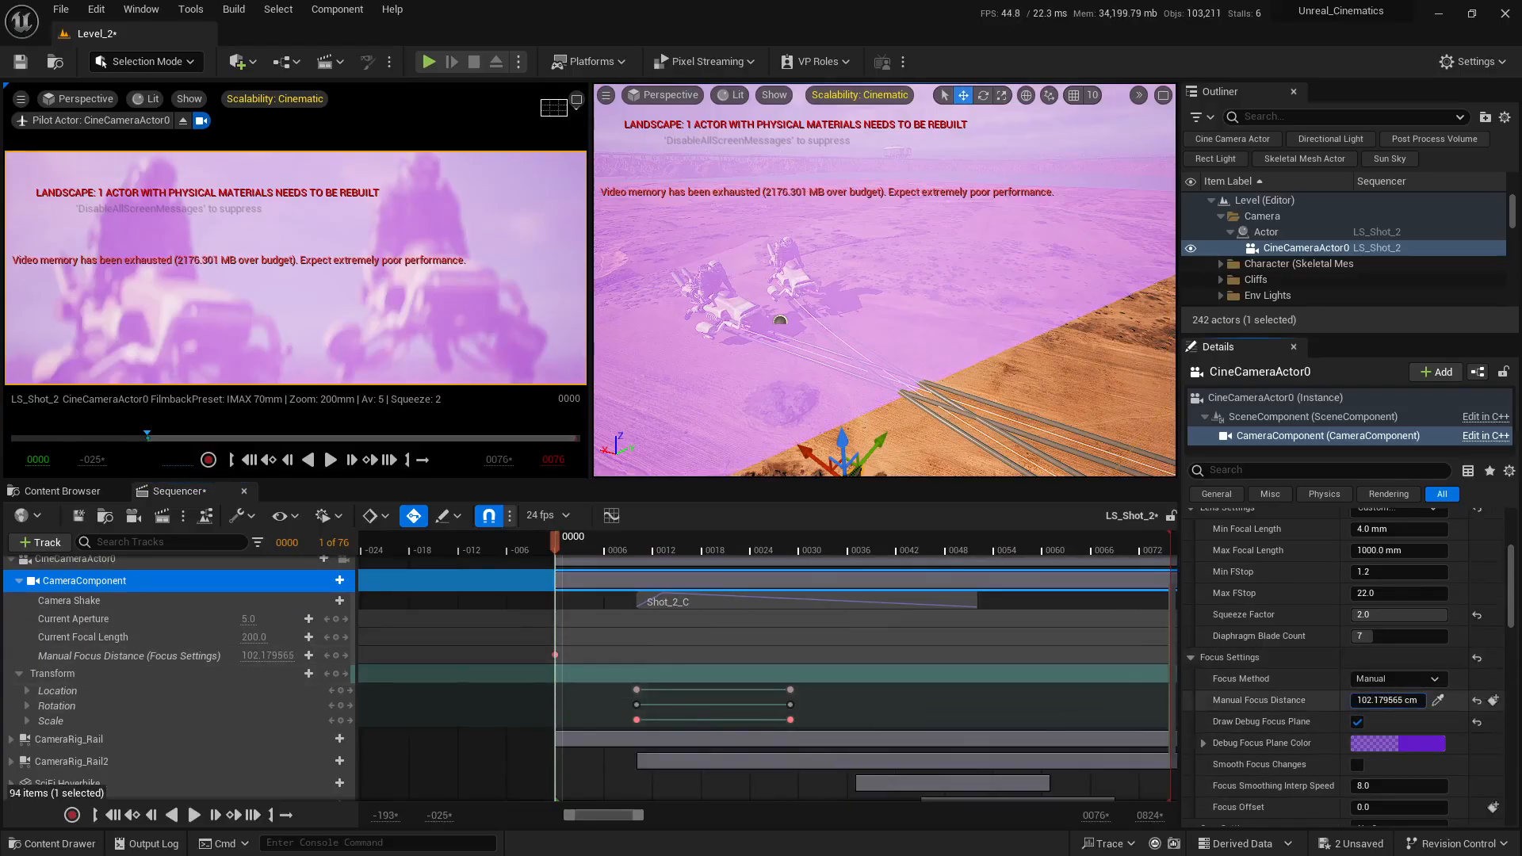
{"action": "left_click_drag", "start_coordinate": [1388, 701], "coordinate": [1490, 700]}
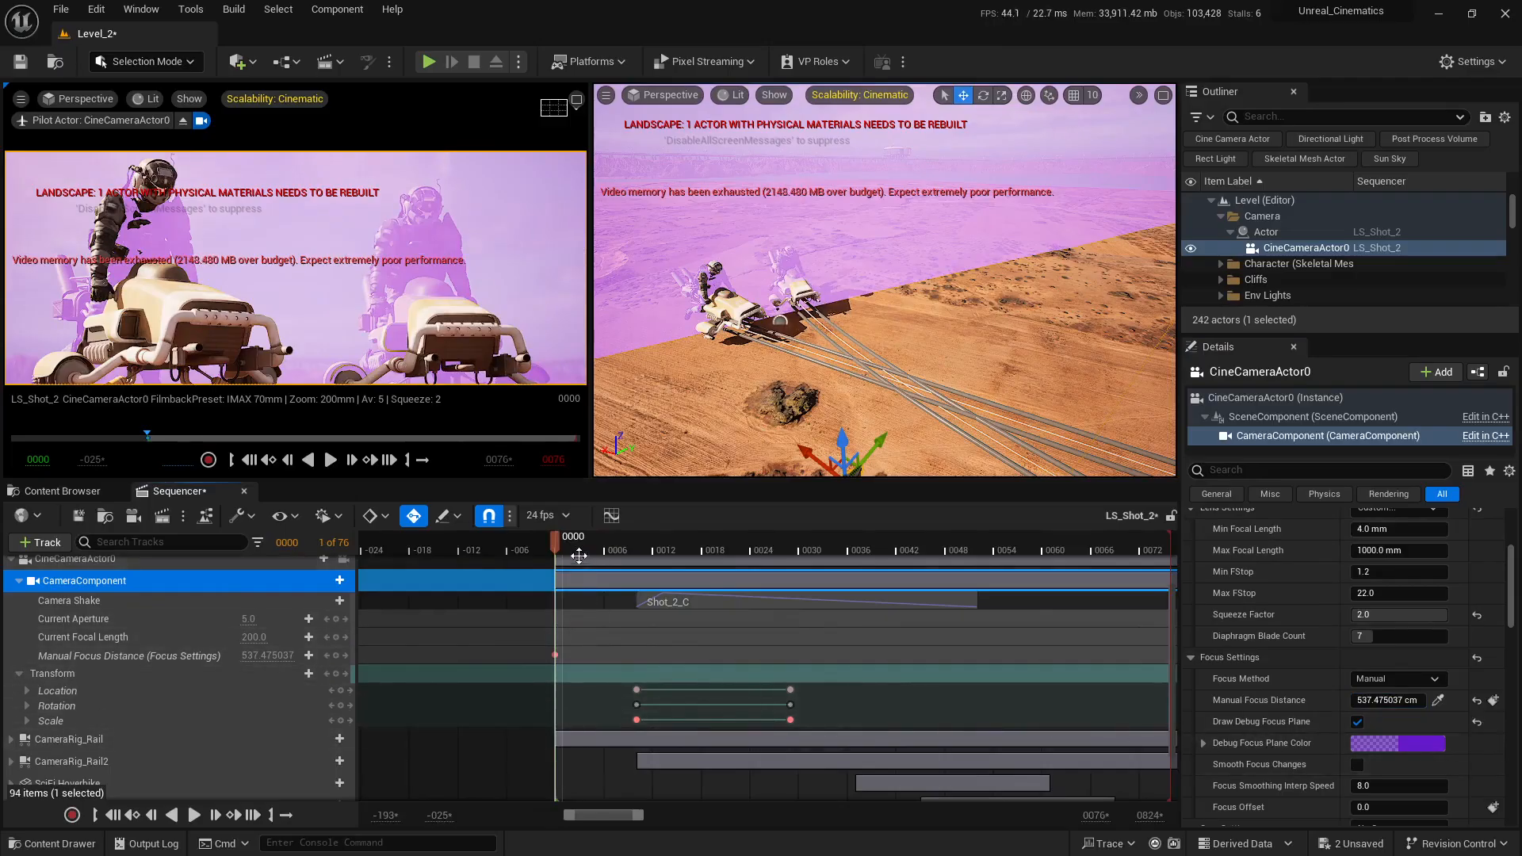
- Key the Manual Focus Distance at about 480 cm on frame 10 and about 391 cm on frame 20
{"action": "left_click_drag", "start_coordinate": [560, 545], "coordinate": [639, 541]}
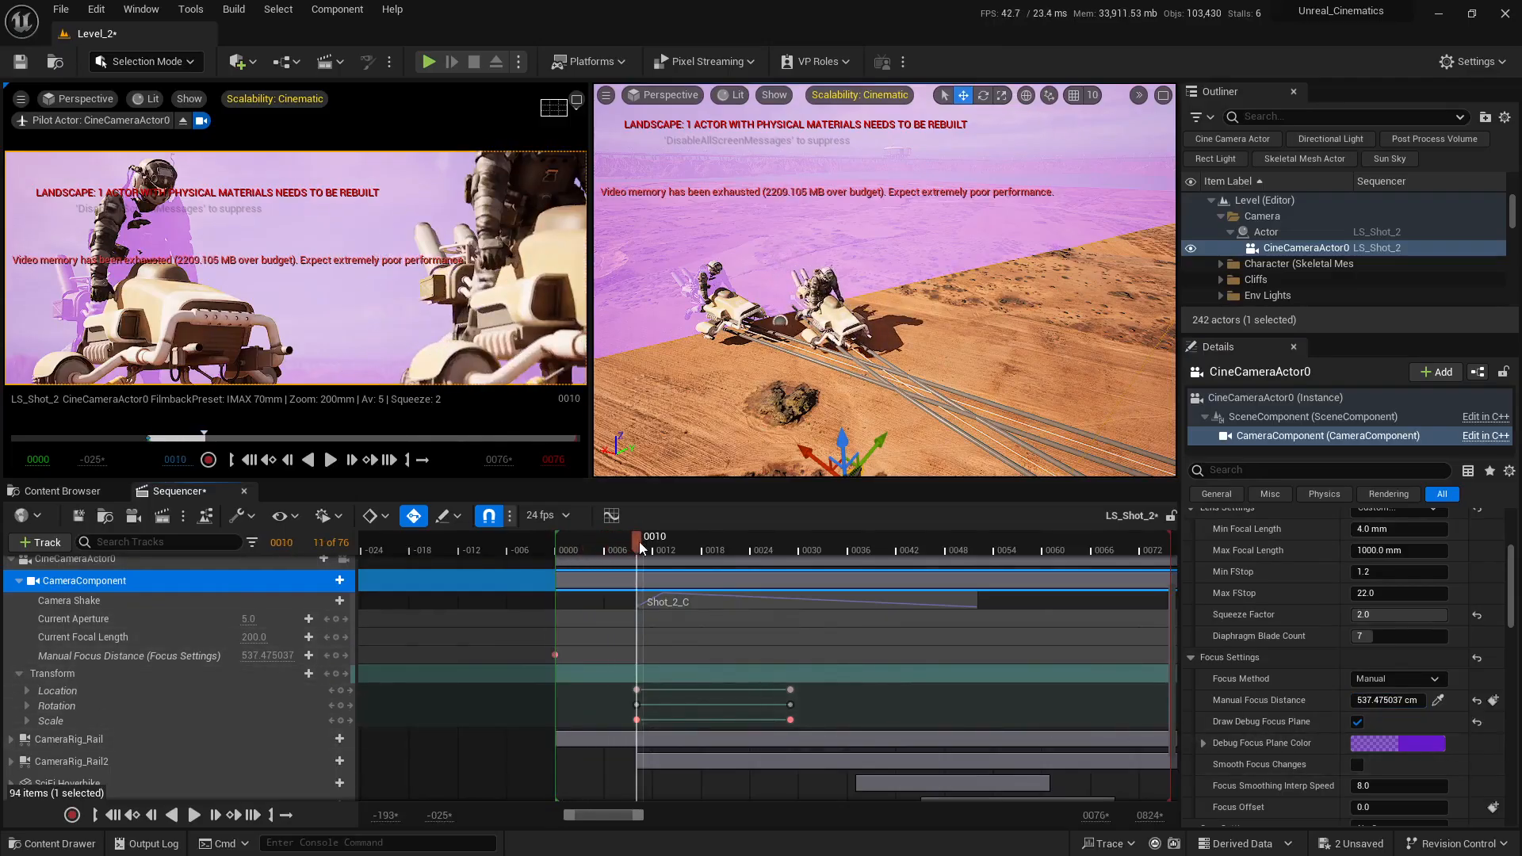
{"action": "mouse_move", "coordinate": [942, 372]}
{"action": "right_mouse_down"}
{"action": "mouse_move", "coordinate": [928, 379]}
{"action": "mouse_move", "coordinate": [942, 372]}
{"action": "right_mouse_up"}
{"action": "key", "text": "w"}
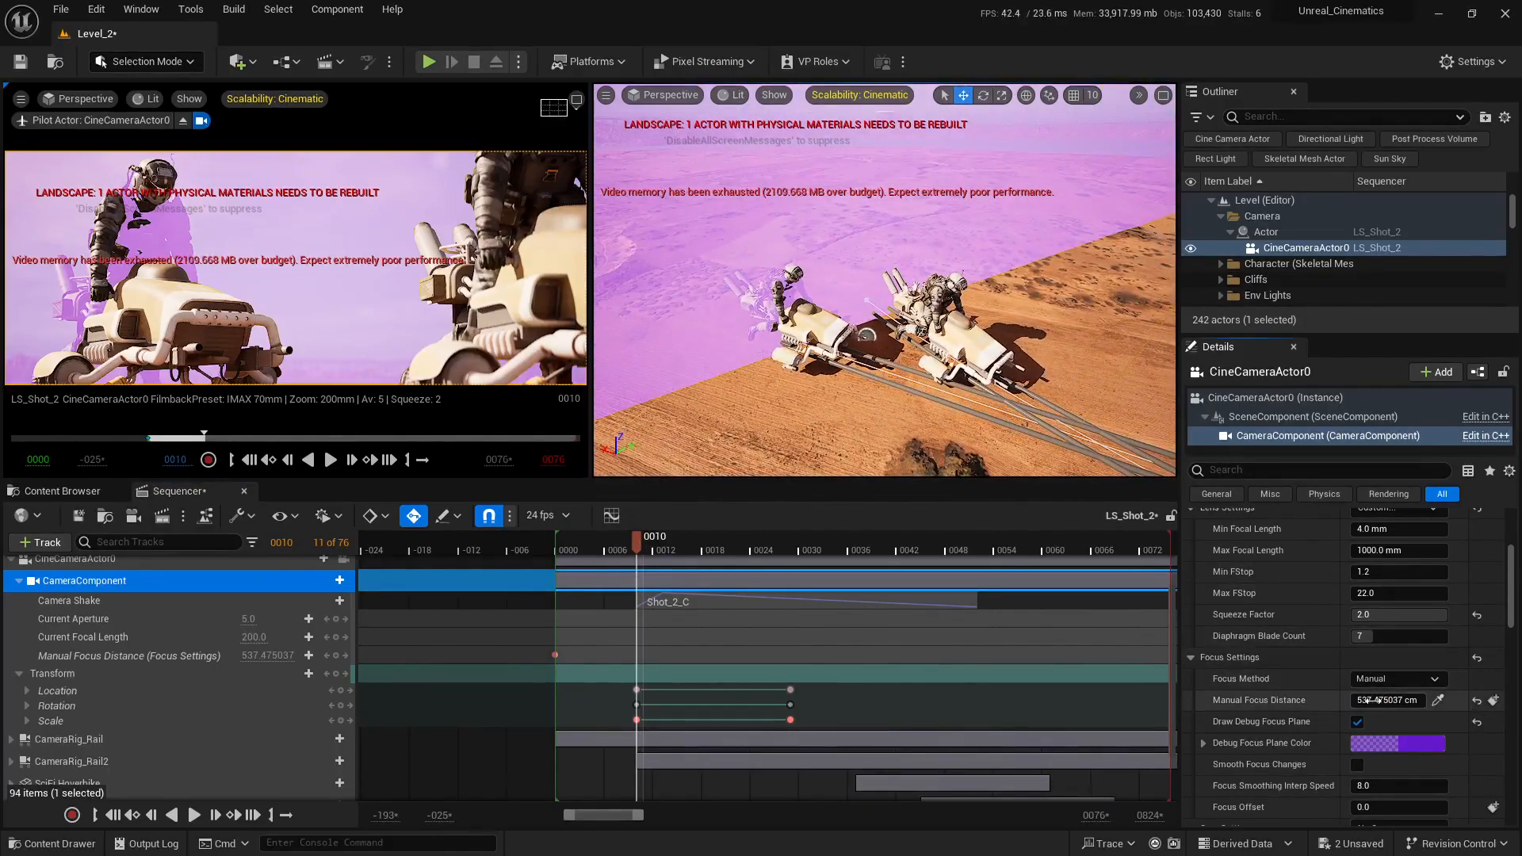
{"action": "left_click_drag", "start_coordinate": [1372, 700], "coordinate": [1347, 700]}
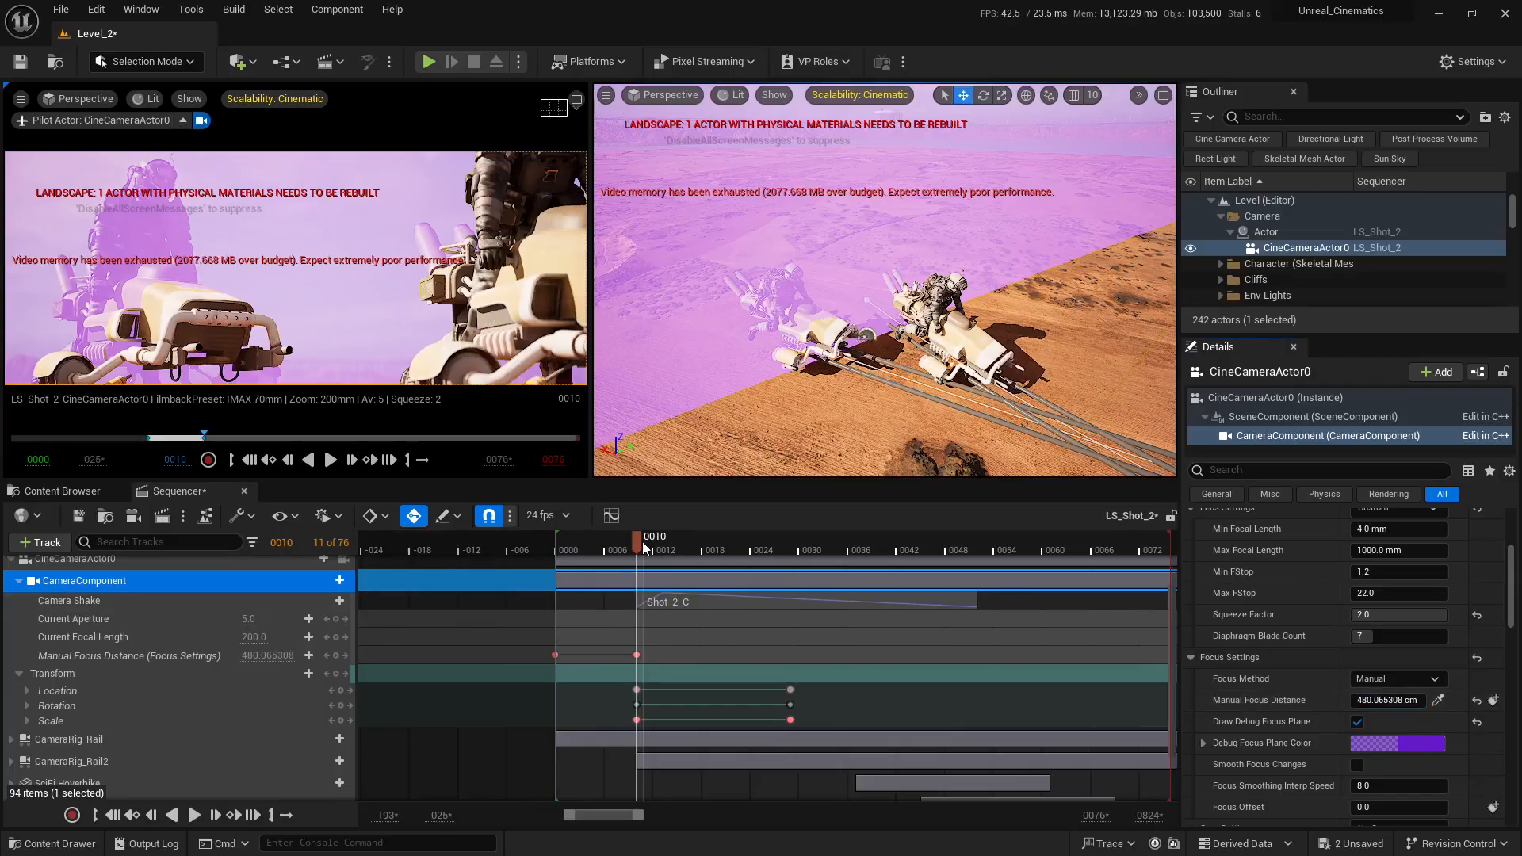
{"action": "left_click_drag", "start_coordinate": [646, 548], "coordinate": [716, 542]}
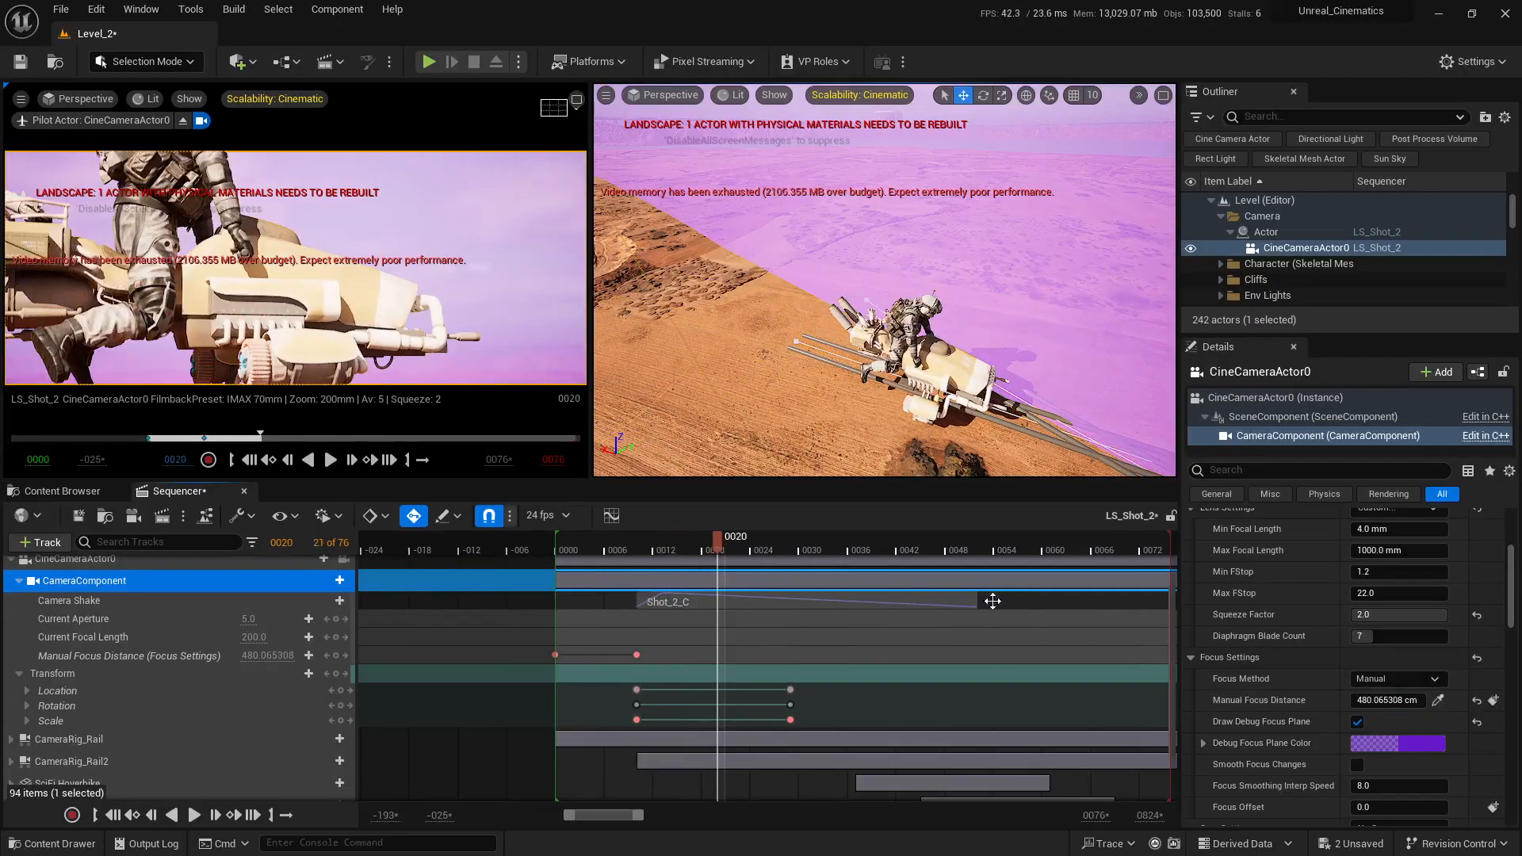
{"action": "left_click_drag", "start_coordinate": [1375, 695], "coordinate": [1340, 697]}
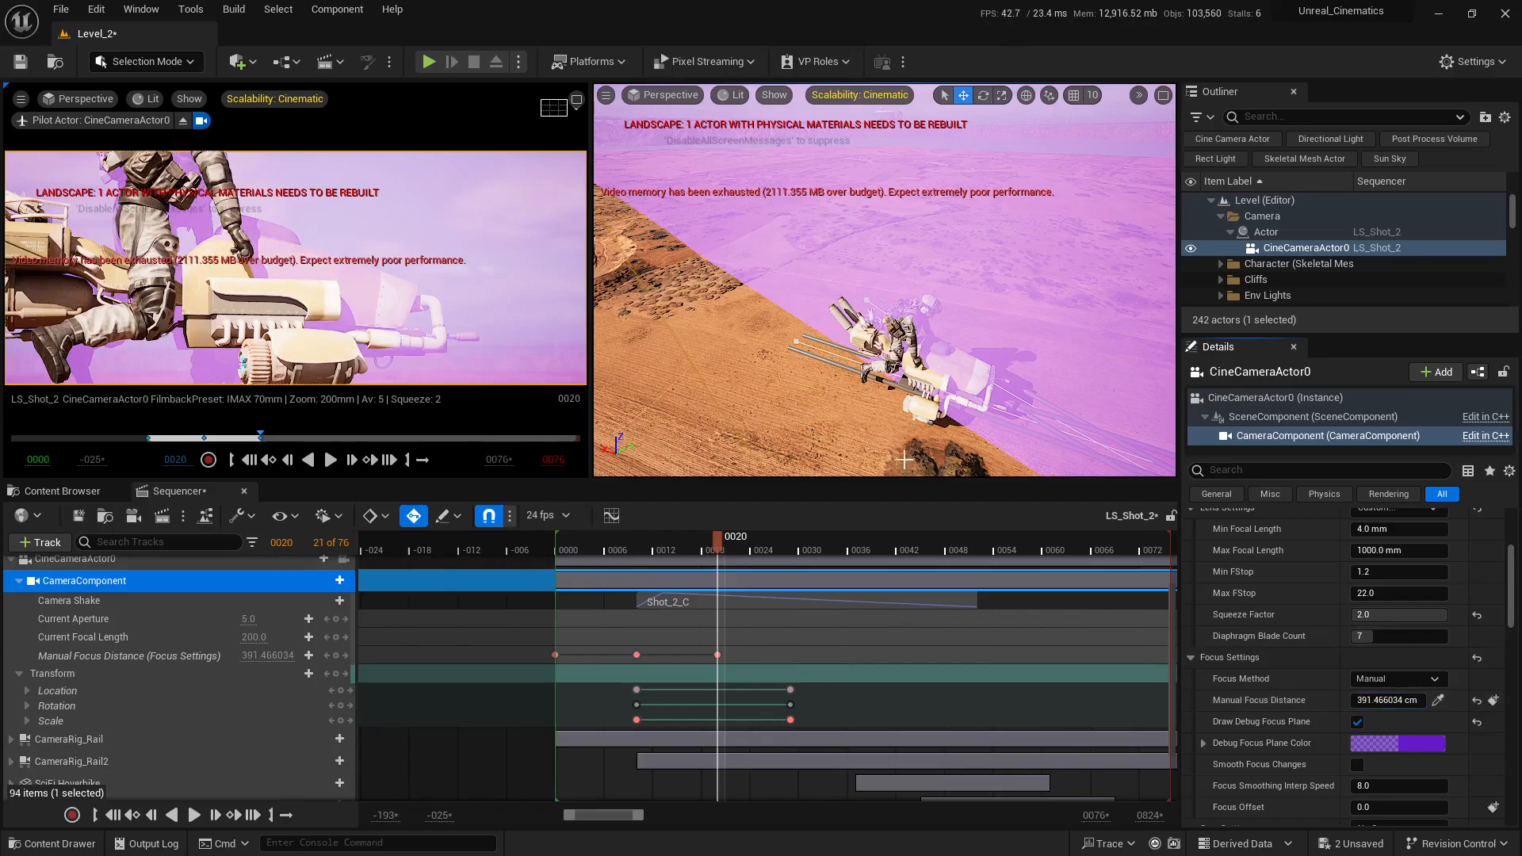
- Key the Manual Focus Distance at about 1272 cm on frame 30, following the receding hoverbike
{"action": "right_click_drag", "start_coordinate": [967, 345], "coordinate": [866, 463]}
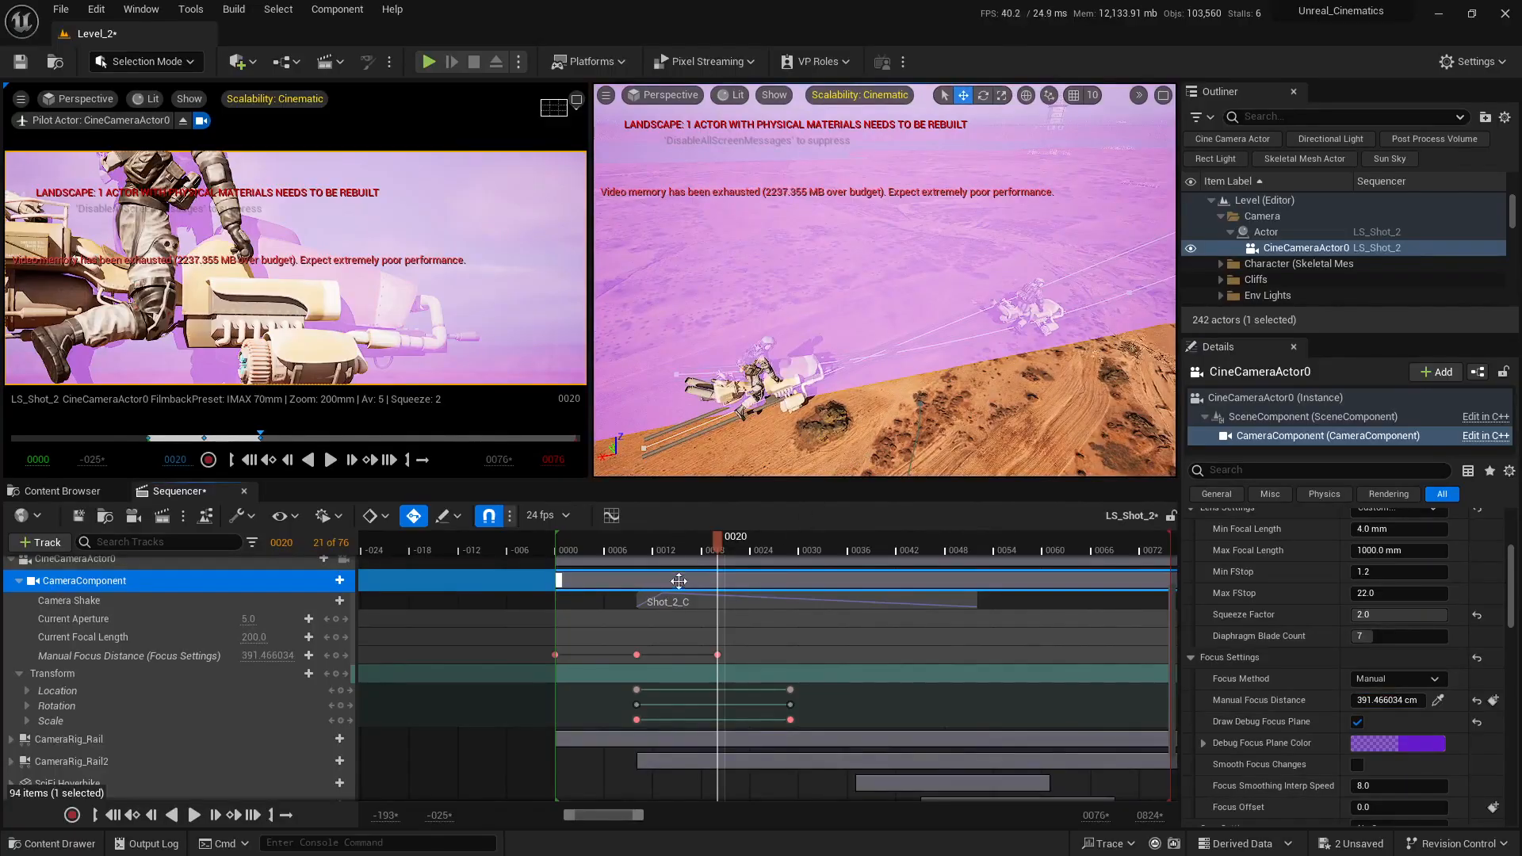
{"action": "left_click_drag", "start_coordinate": [728, 553], "coordinate": [801, 547]}
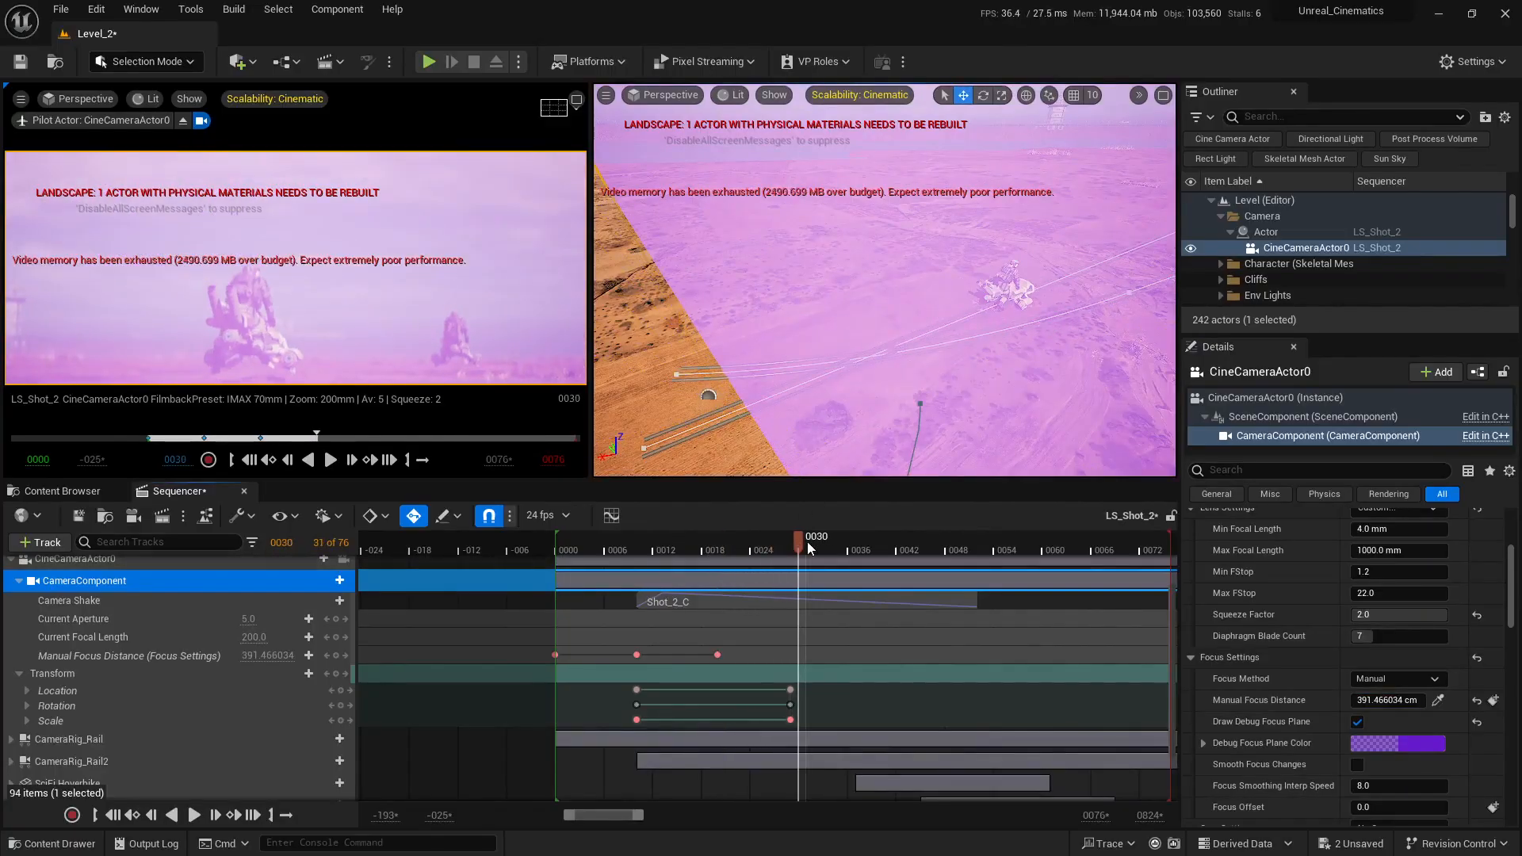
{"action": "right_click_drag", "start_coordinate": [891, 390], "coordinate": [1058, 389]}
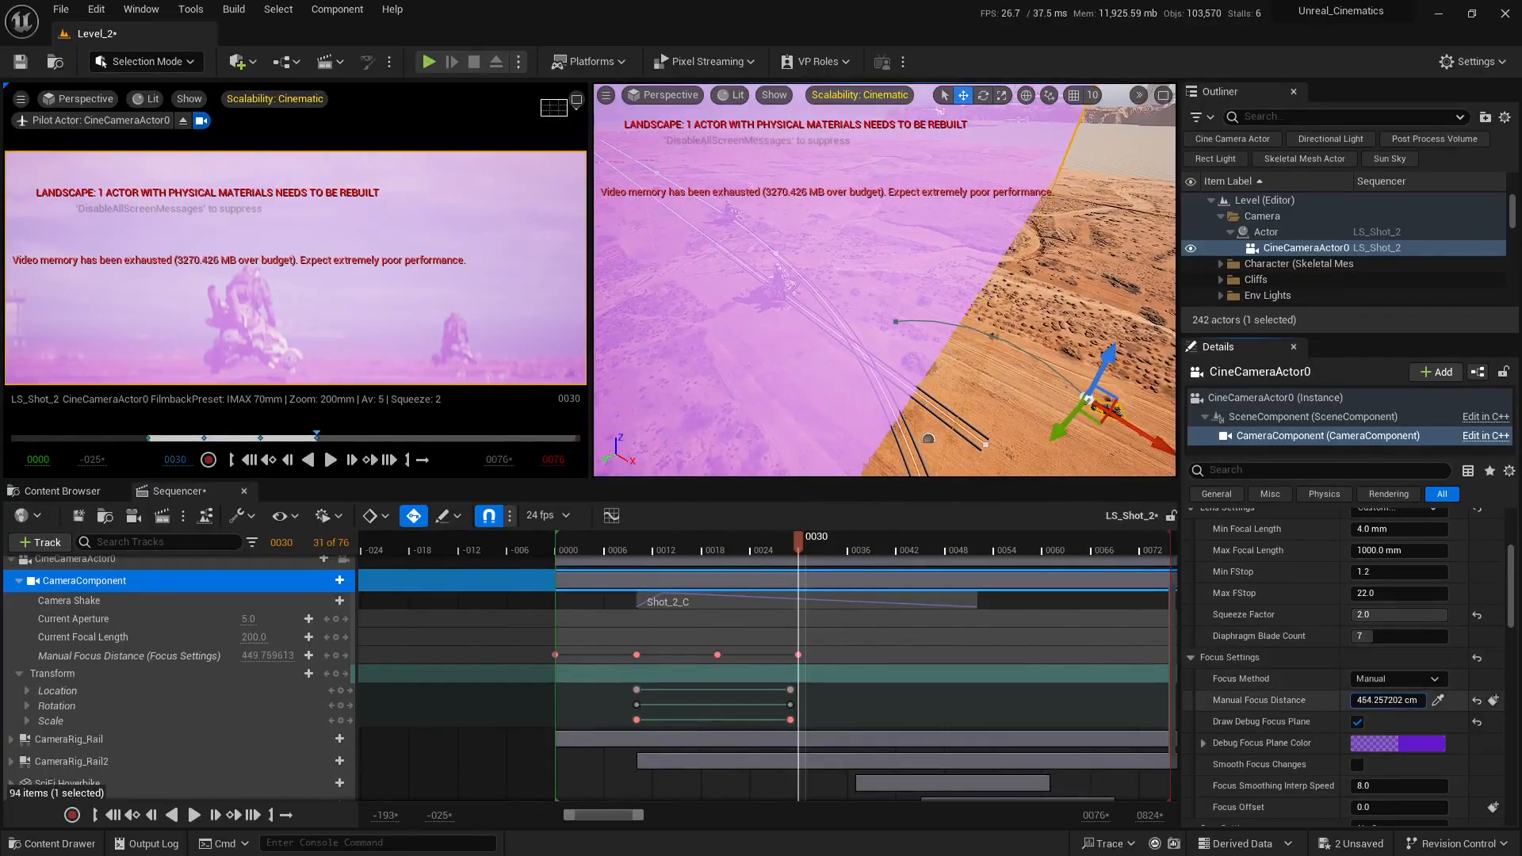
{"action": "left_click_drag", "start_coordinate": [1389, 701], "coordinate": [1435, 700]}
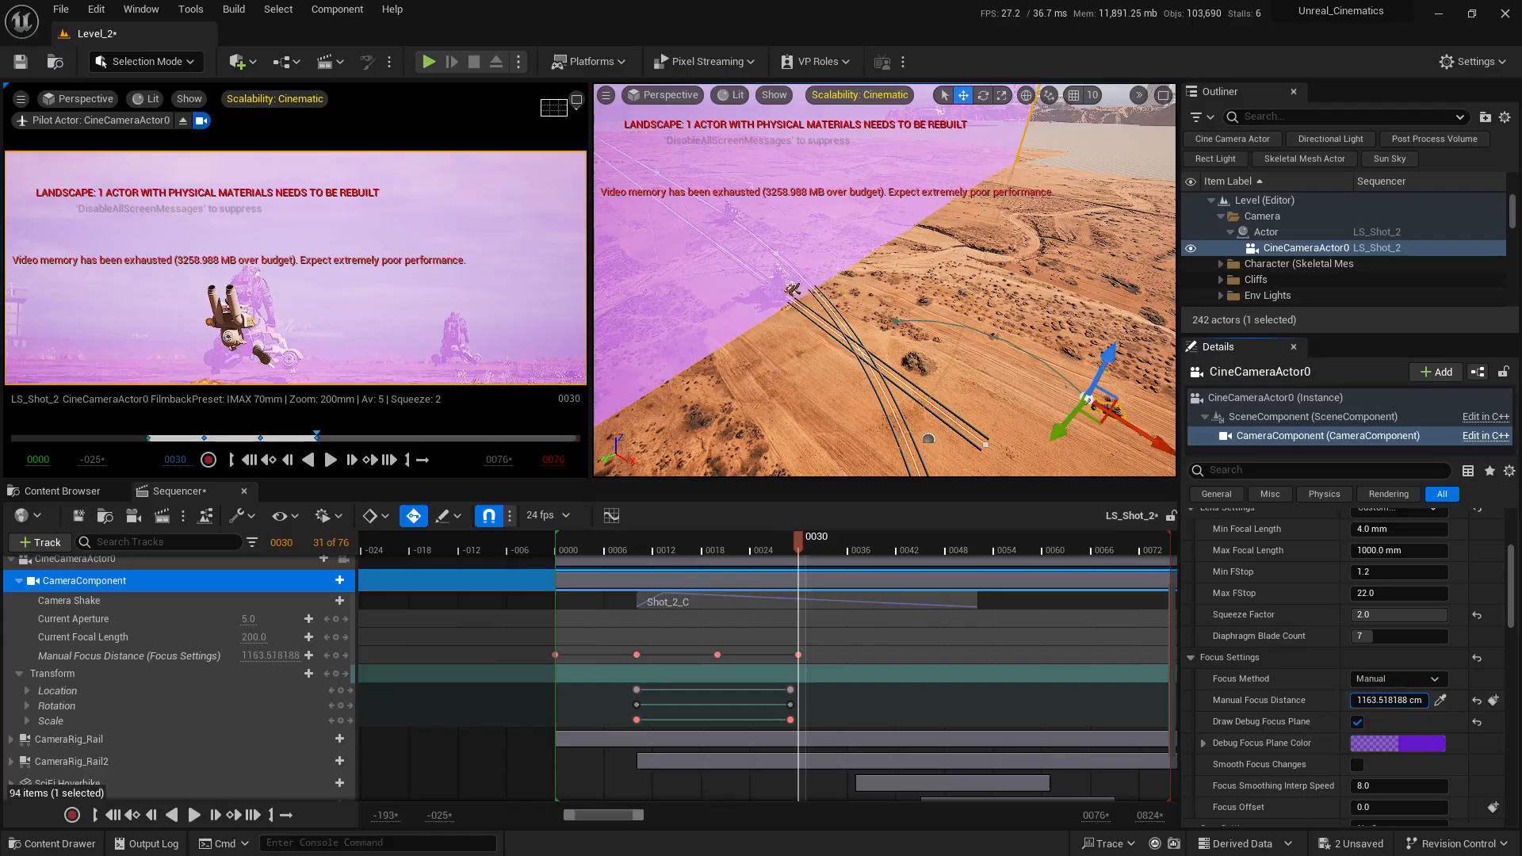
- Key the Manual Focus Distance at about 2725 cm on frame 40, placing the focus plane on the nearer hoverbike
{"action": "right_click_drag", "start_coordinate": [944, 697], "coordinate": [758, 755]}
{"action": "left_click_drag", "start_coordinate": [635, 550], "coordinate": [693, 554]}
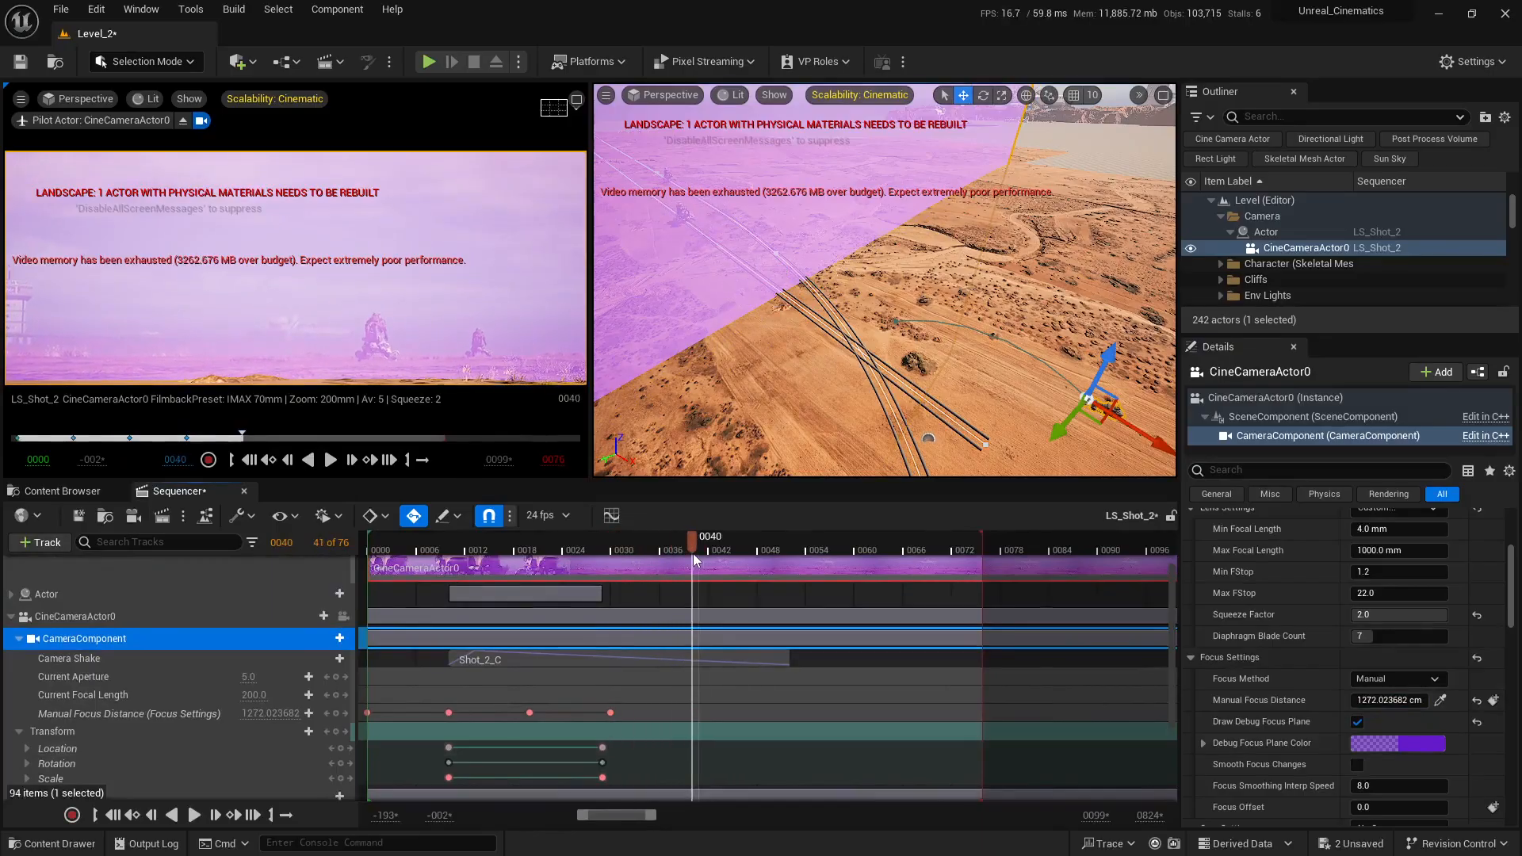
{"action": "right_click_drag", "start_coordinate": [793, 407], "coordinate": [793, 407]}
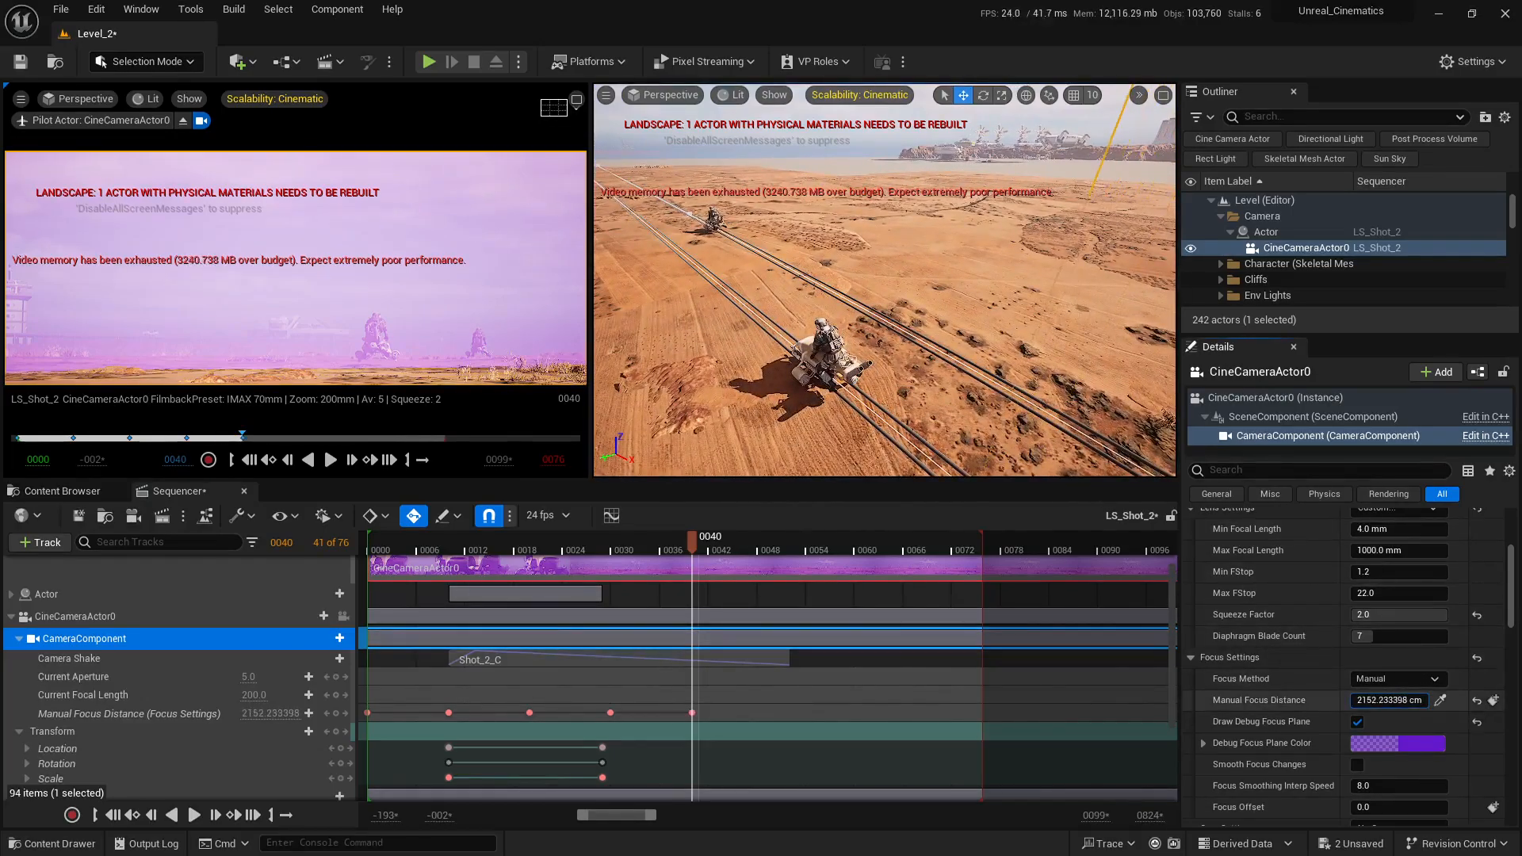
{"action": "left_click_drag", "start_coordinate": [1387, 700], "coordinate": [1350, 695]}
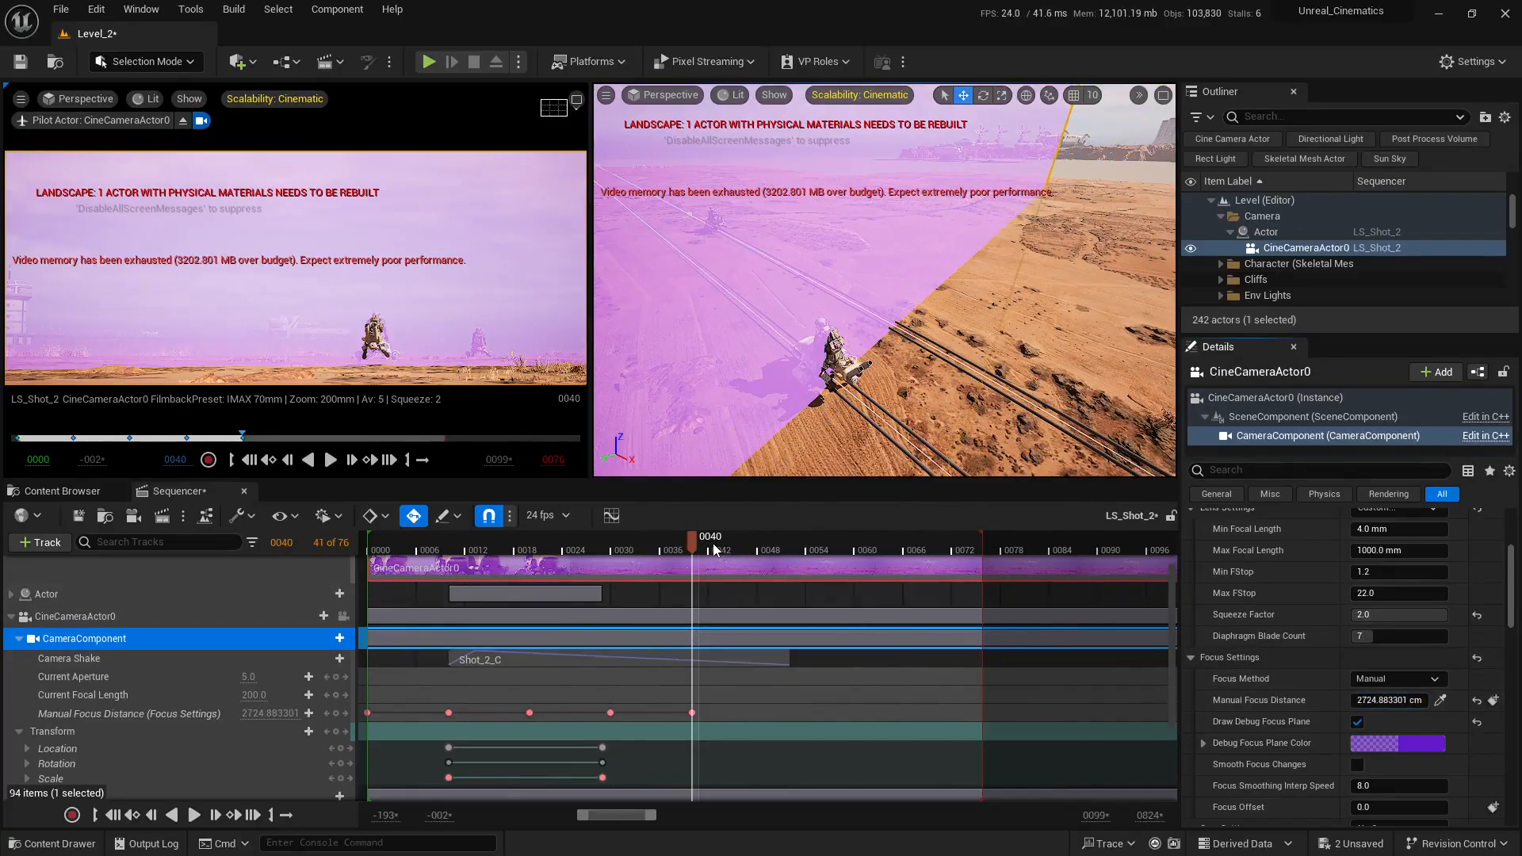
- Key the Manual Focus Distance at about 5234 cm on frame 50
{"action": "left_click_drag", "start_coordinate": [714, 544], "coordinate": [761, 543]}
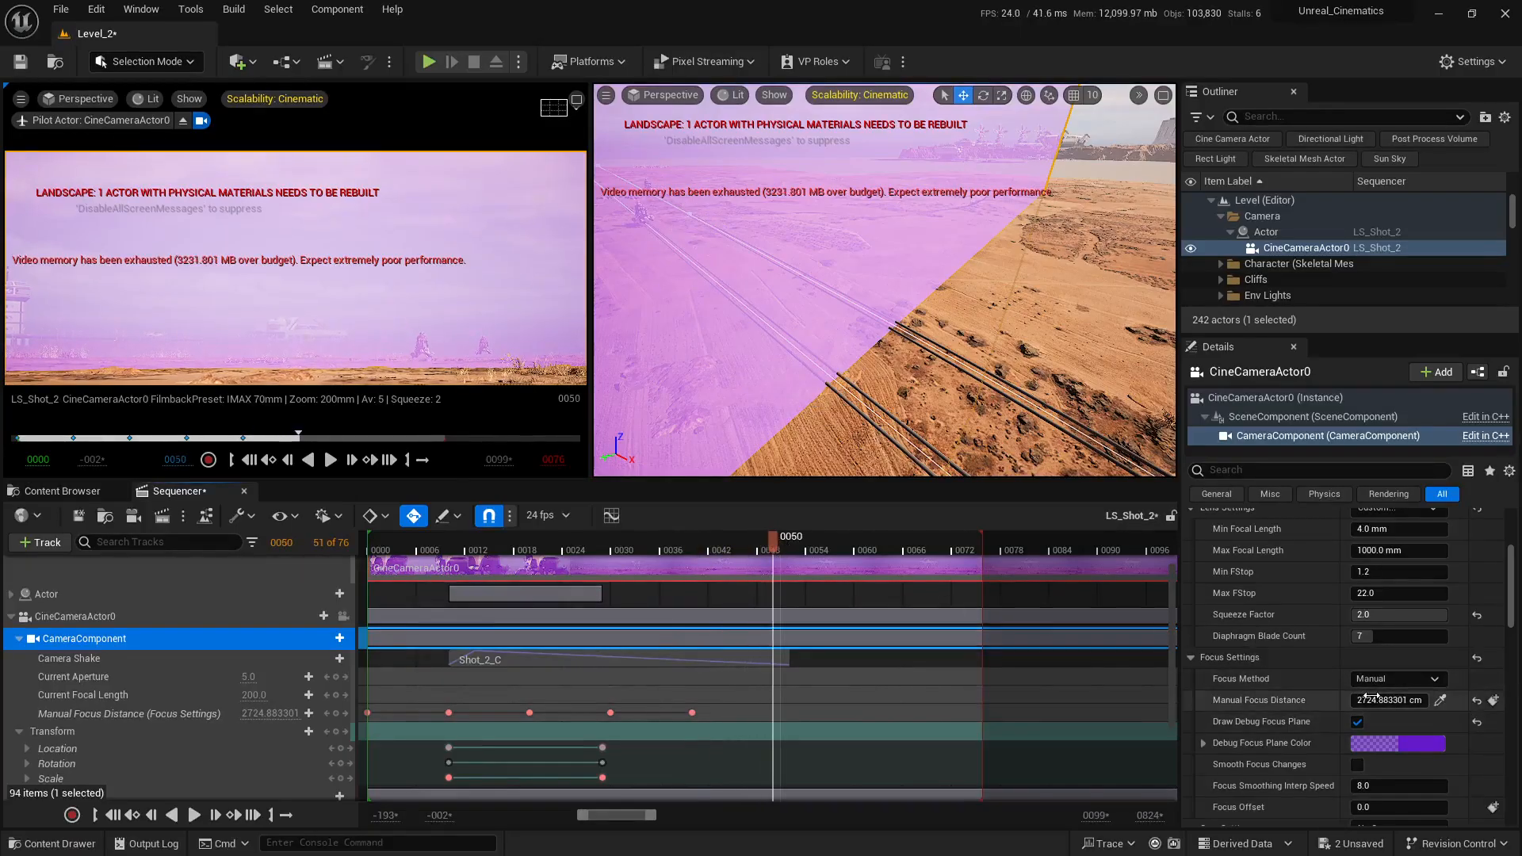
{"action": "left_click_drag", "start_coordinate": [1366, 700], "coordinate": [1389, 699]}
{"action": "right_click_drag", "start_coordinate": [1042, 402], "coordinate": [1007, 400]}
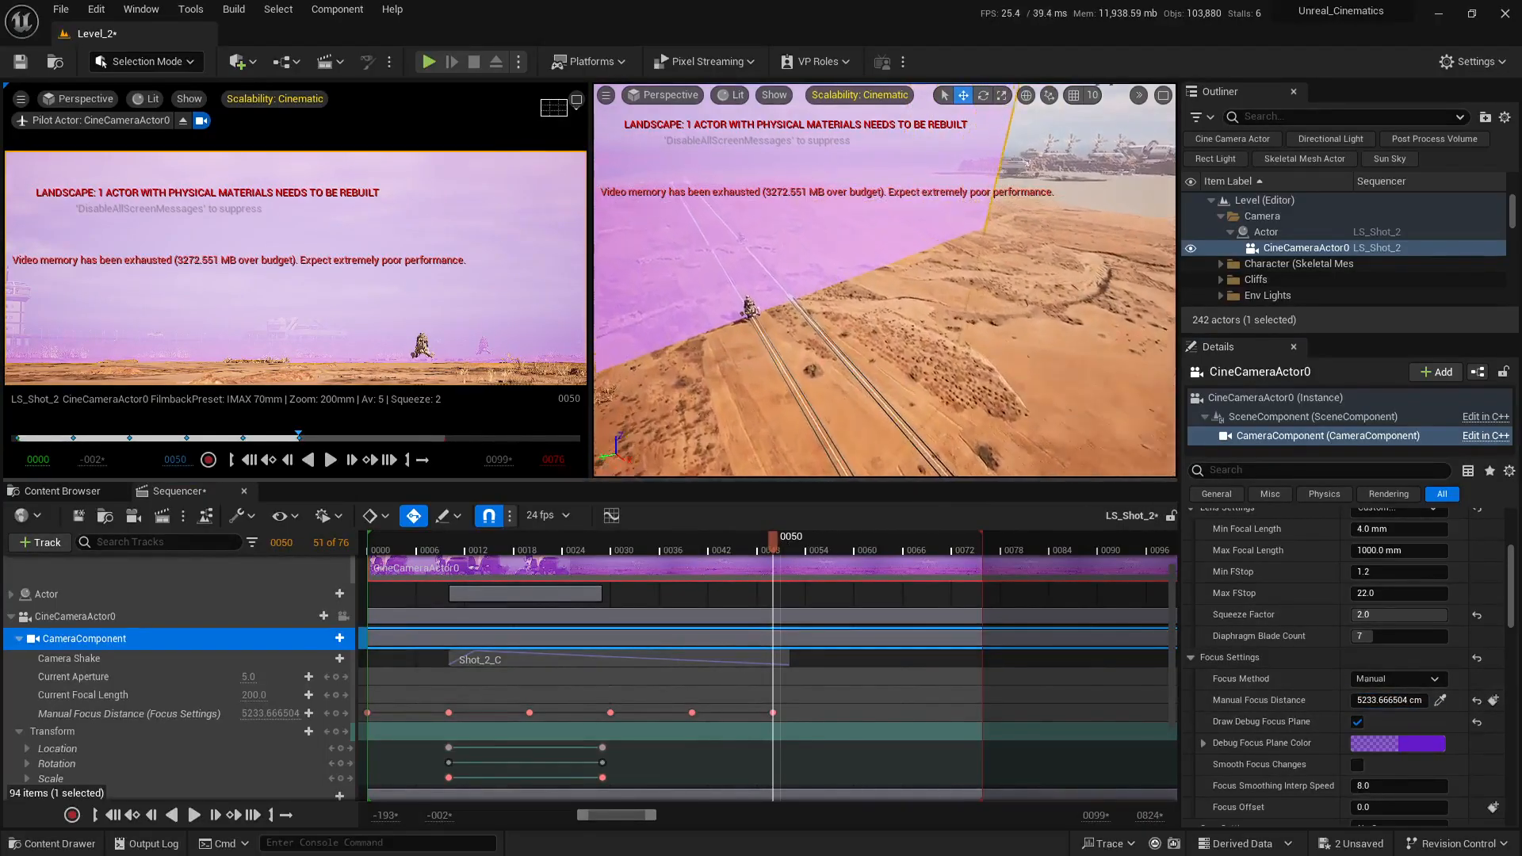
- Key the Manual Focus Distance at about 8833 cm on frame 60, fine-tuning the focus plane onto the nearer hoverbike
{"action": "key", "text": "w"}
{"action": "right_click_drag", "start_coordinate": [885, 281], "coordinate": [856, 313]}
{"action": "key", "text": "a"}
{"action": "left_click_drag", "start_coordinate": [776, 558], "coordinate": [862, 565]}
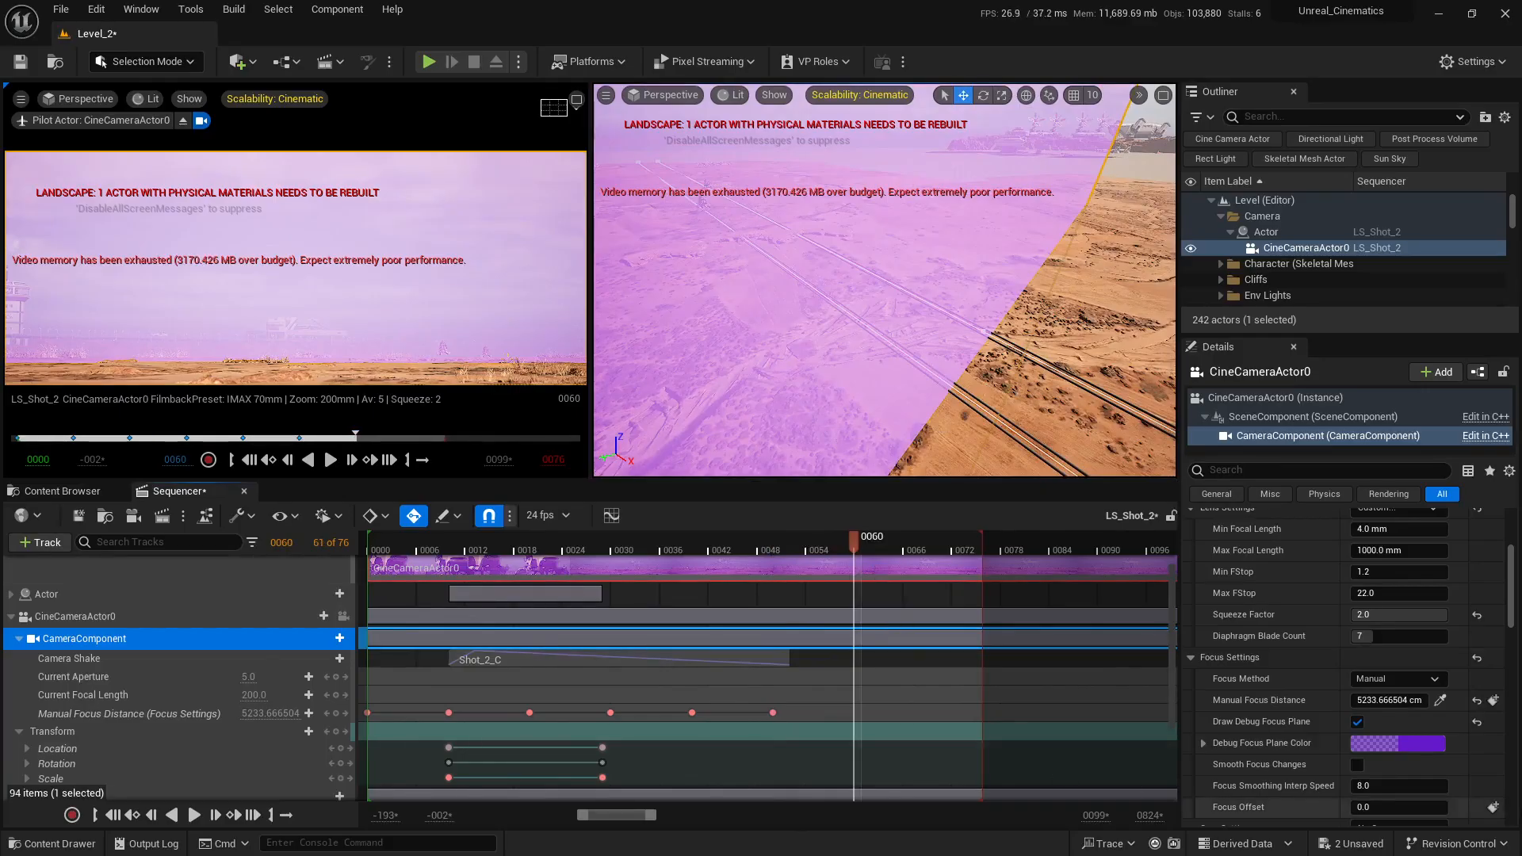
{"action": "left_click_drag", "start_coordinate": [1389, 701], "coordinate": [1420, 701]}
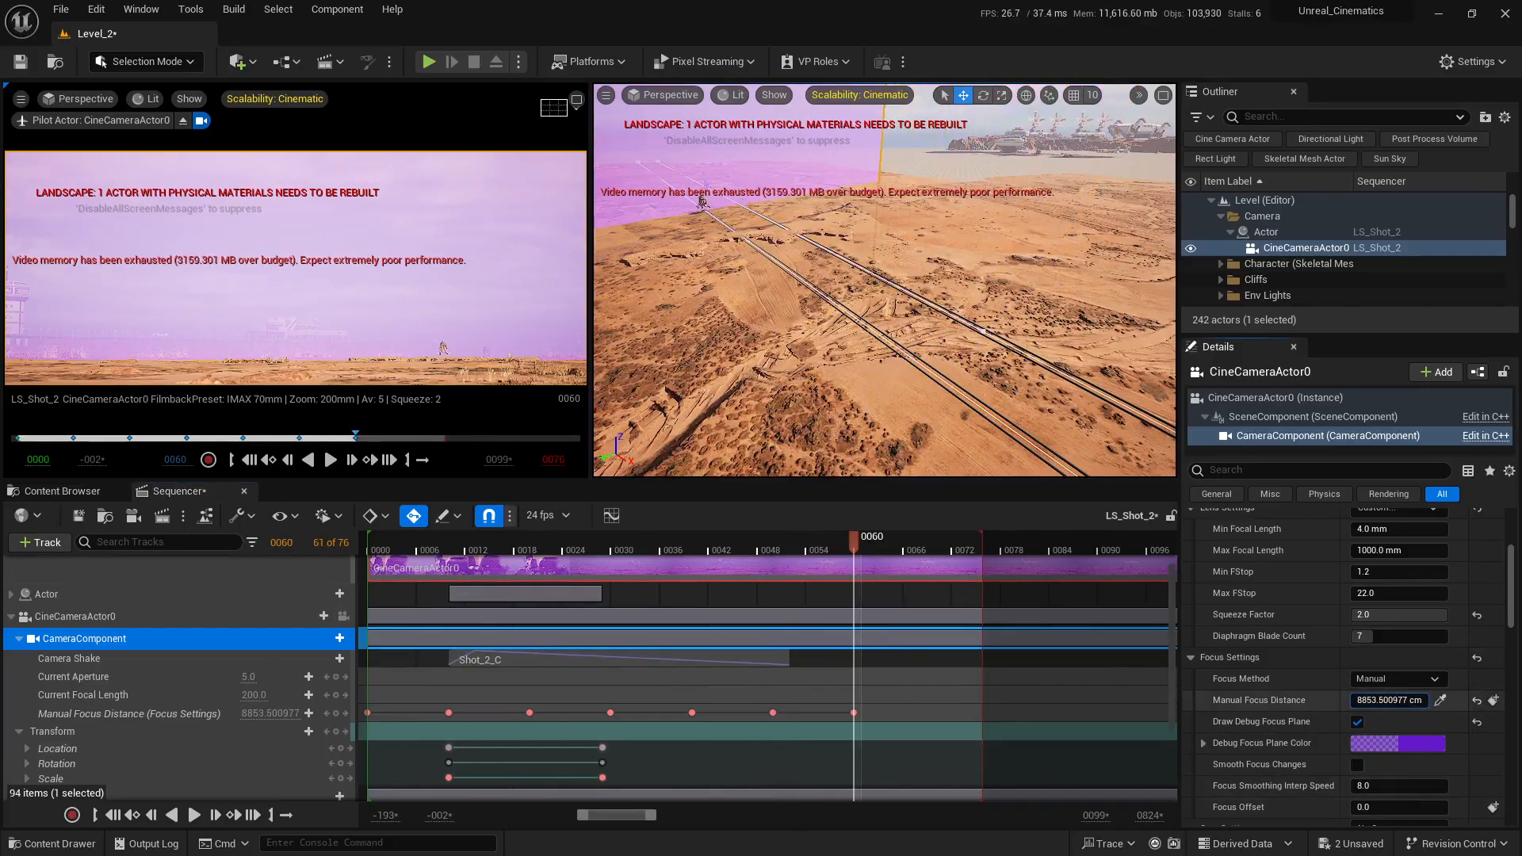
{"action": "left_click_drag", "start_coordinate": [1420, 700], "coordinate": [1422, 700]}
{"action": "key", "text": "w"}
{"action": "right_click_drag", "start_coordinate": [884, 278], "coordinate": [850, 287]}
{"action": "key", "text": "s"}
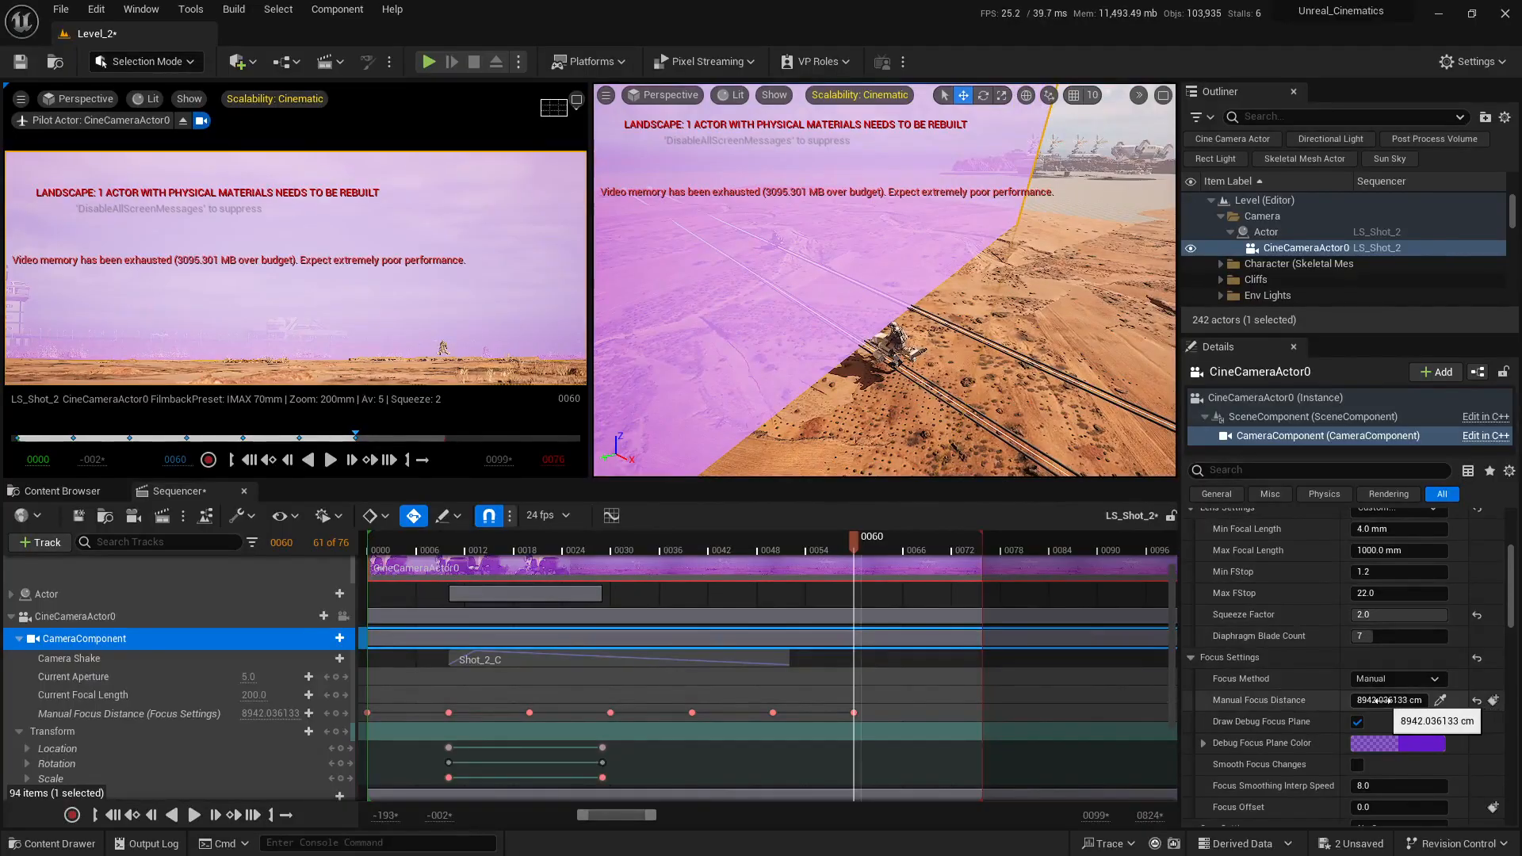
{"action": "left_click_drag", "start_coordinate": [1381, 700], "coordinate": [1383, 700]}
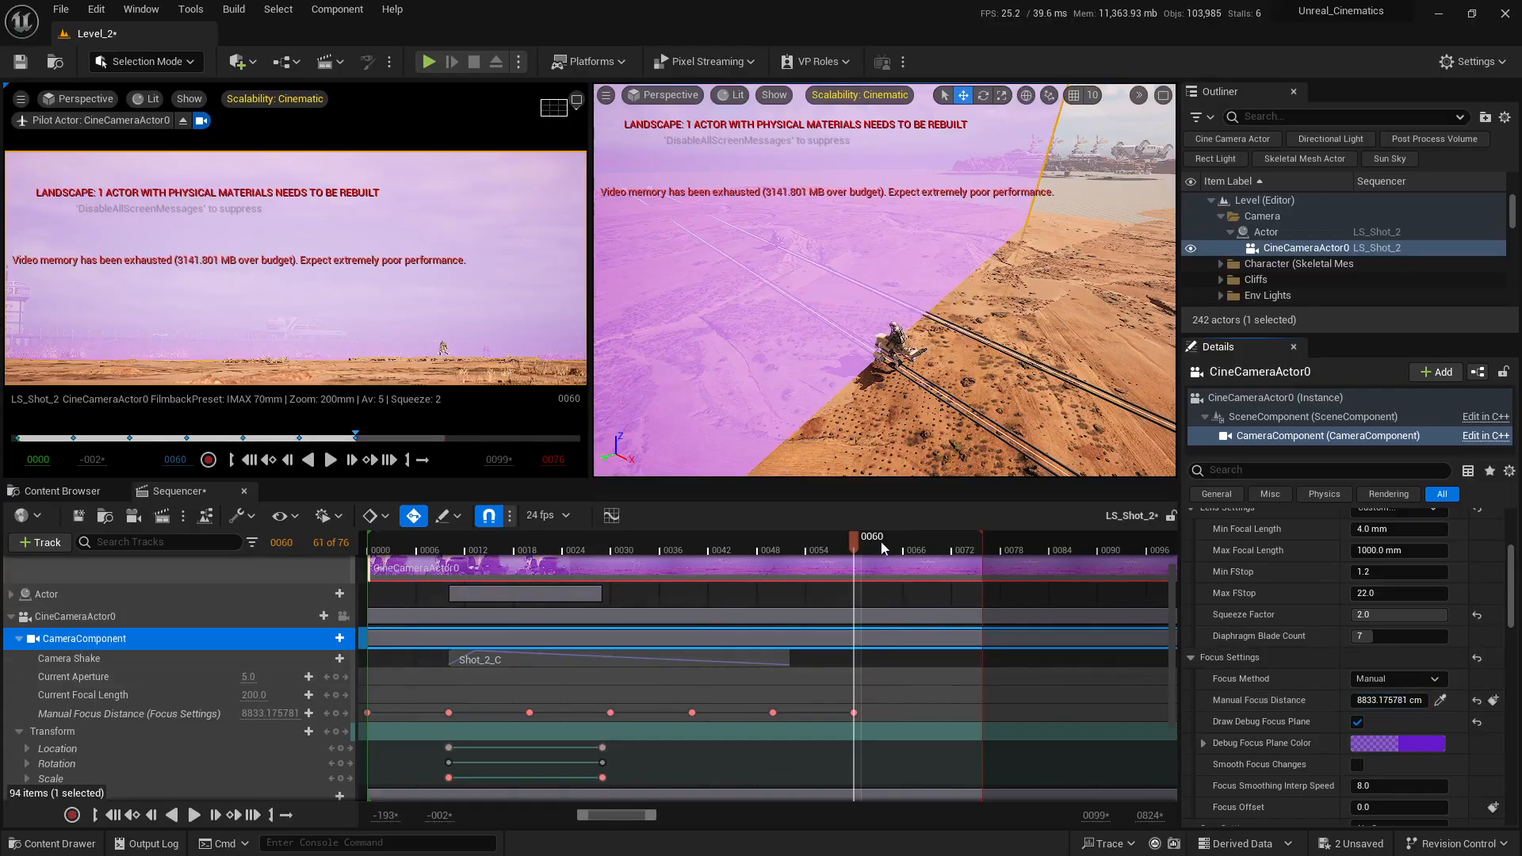
- Key the Manual Focus Distance at about 13258 cm on frame 70, aligning the focus plane with the nearer hoverbike
{"action": "left_click_drag", "start_coordinate": [863, 542], "coordinate": [911, 542]}
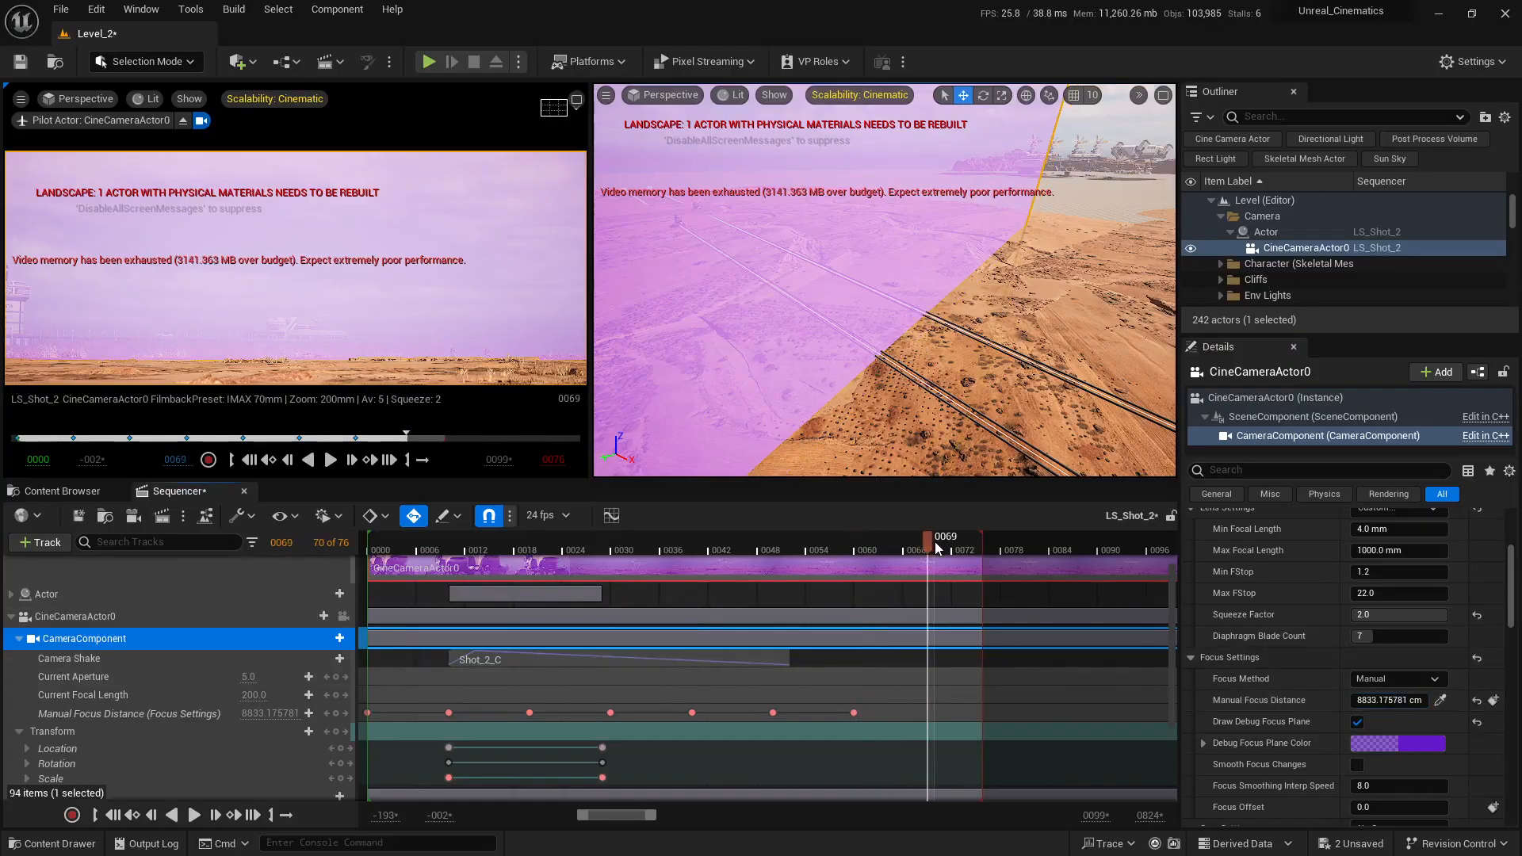
{"action": "key", "text": "w"}
{"action": "right_click_drag", "start_coordinate": [885, 280], "coordinate": [888, 264]}
{"action": "key", "text": "w"}
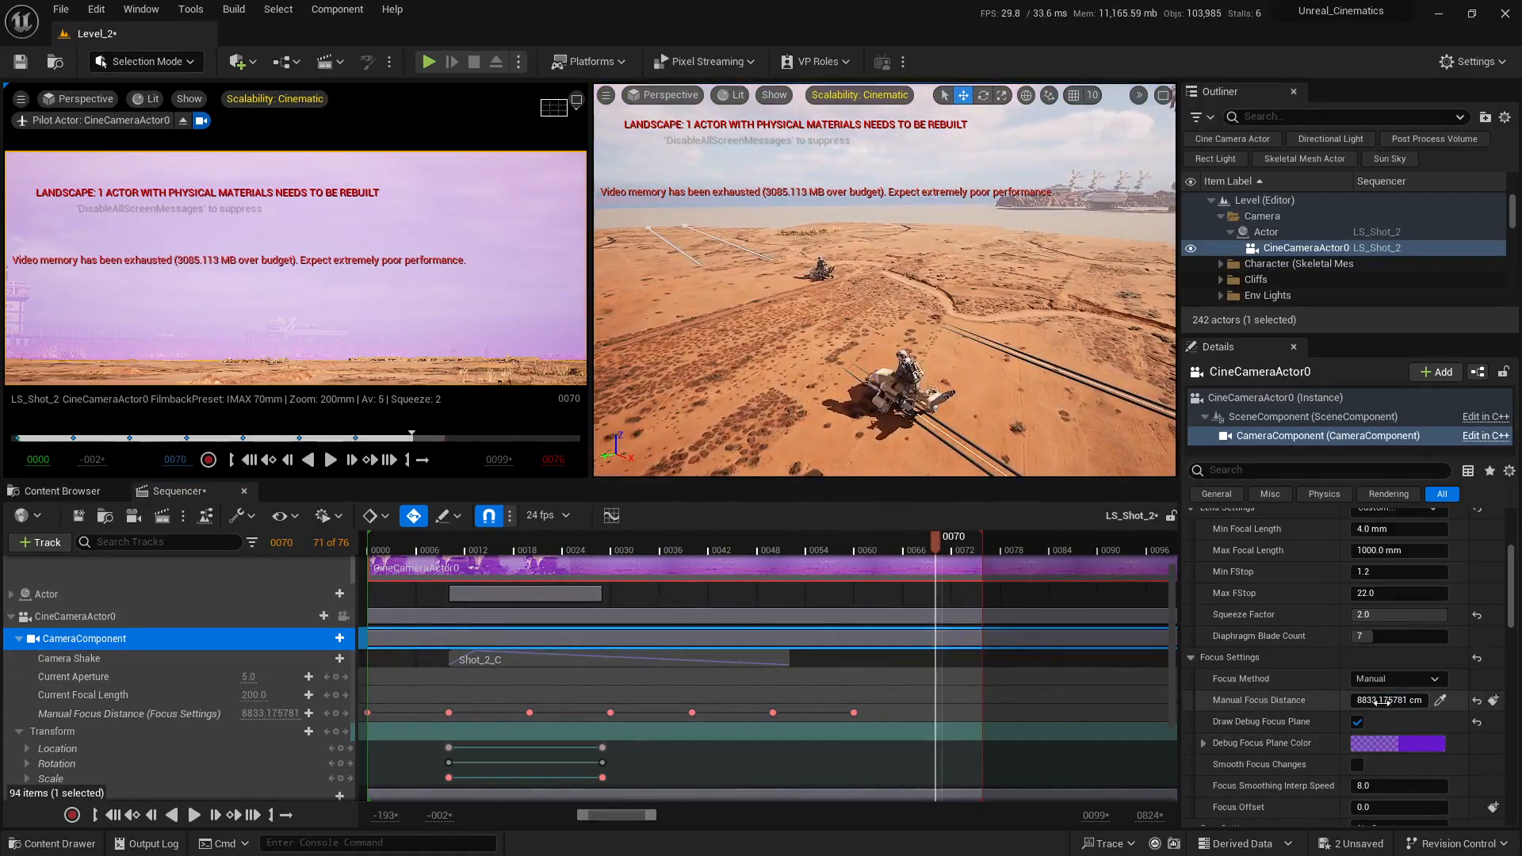
{"action": "left_click_drag", "start_coordinate": [1387, 700], "coordinate": [1427, 700]}
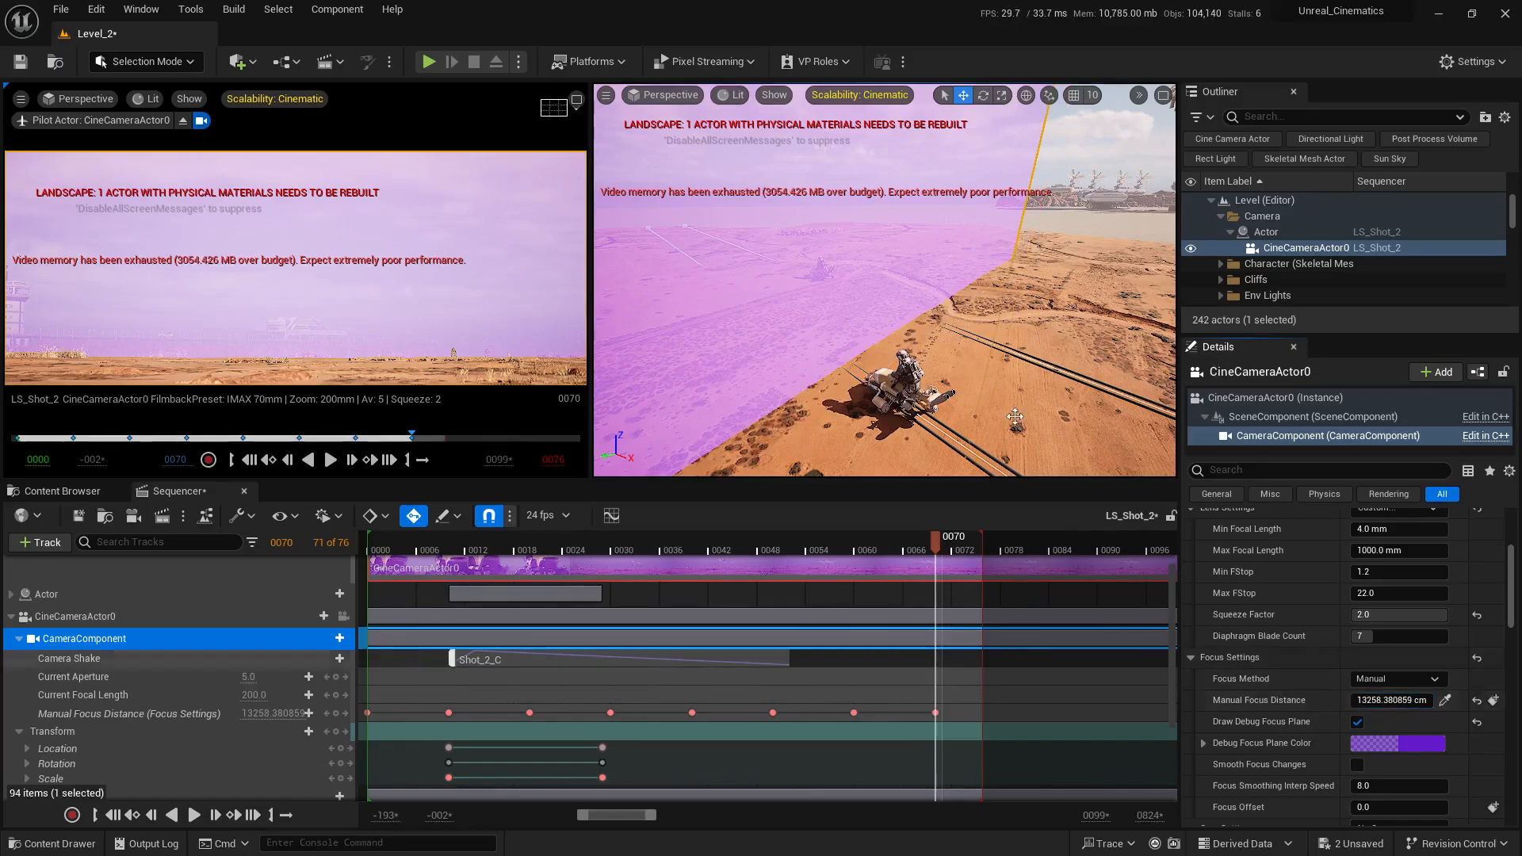
- Re-sample the Manual Focus Distance on the nearer hoverbike at frame 70, setting it to about 12985 cm
{"action": "right_click_drag", "start_coordinate": [896, 318], "coordinate": [885, 348]}
{"action": "key", "text": "w"}
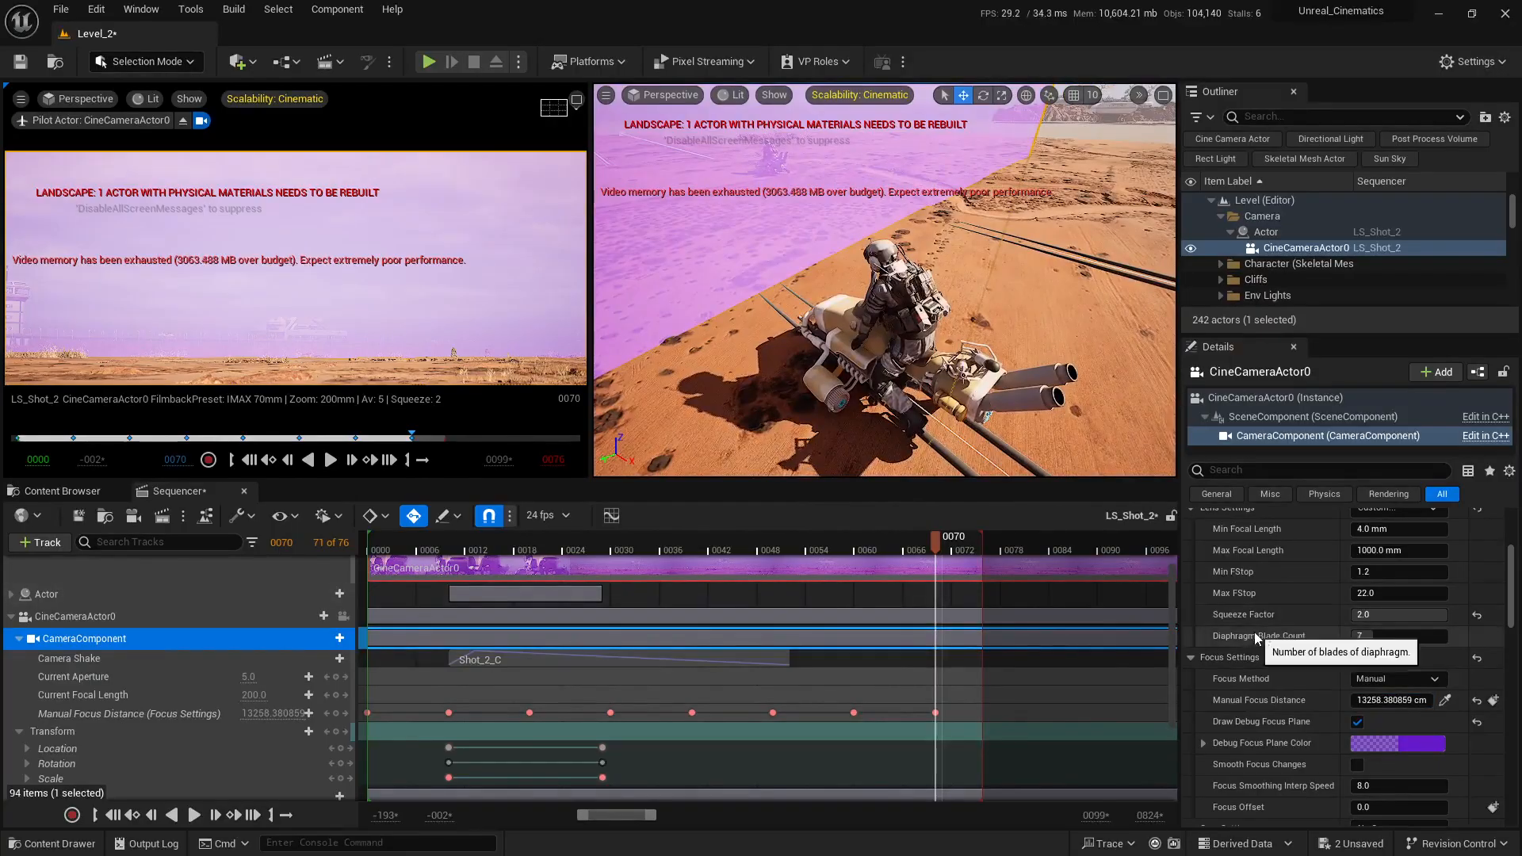
{"action": "left_click", "coordinate": [1444, 700]}
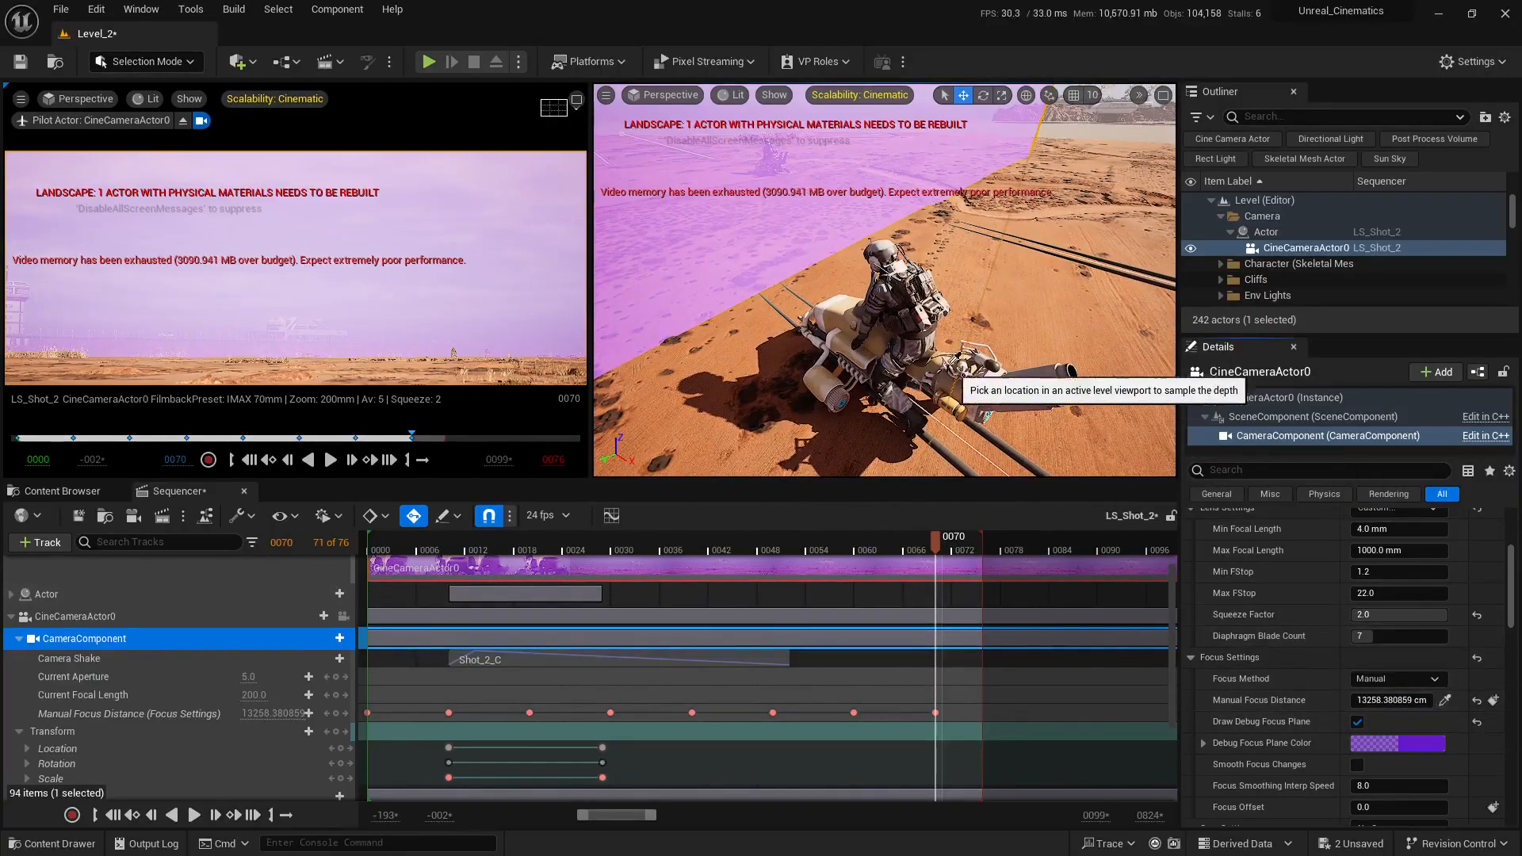
{"action": "left_click", "coordinate": [888, 331]}
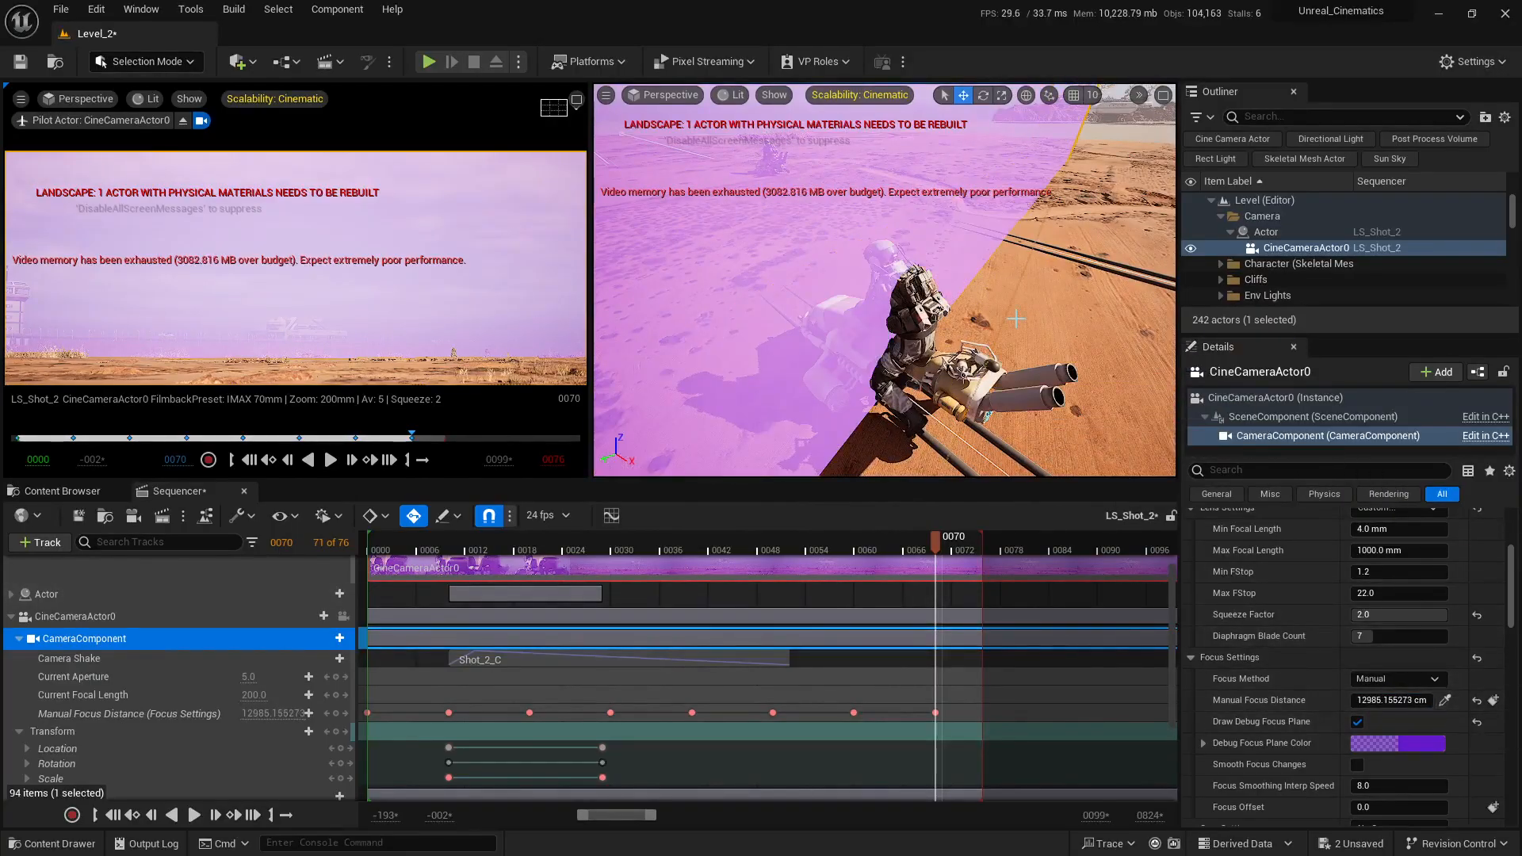
- Key the Manual Focus Distance at about 16679 cm on frame 80 by sampling the depth of the nearer hoverbike
{"action": "left_click_drag", "start_coordinate": [944, 546], "coordinate": [1022, 550]}
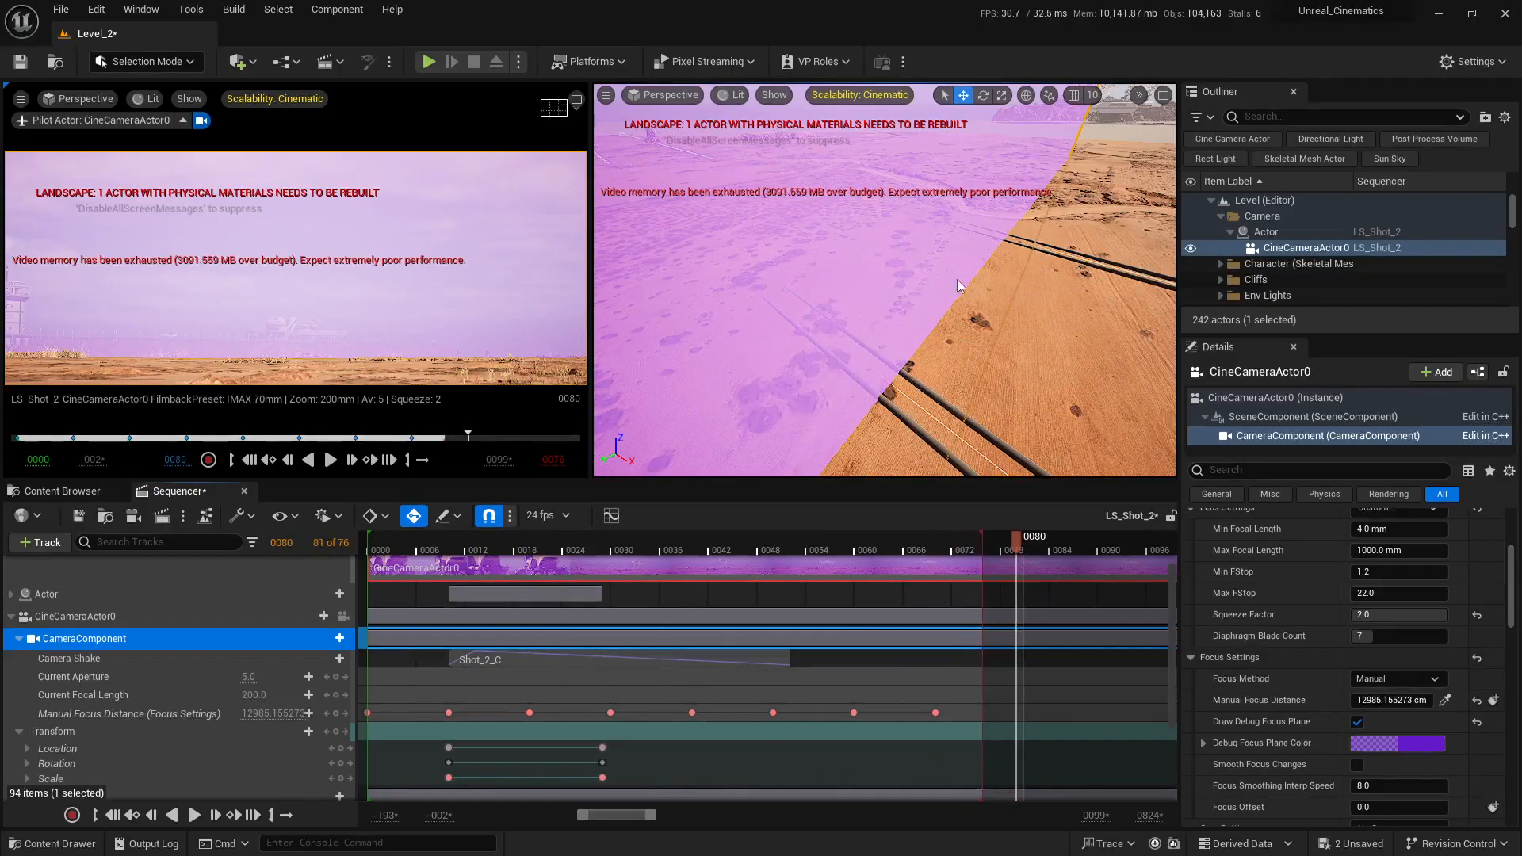
{"action": "key", "text": "s"}
{"action": "mouse_move", "coordinate": [991, 341]}
{"action": "right_mouse_down"}
{"action": "mouse_move", "coordinate": [992, 310]}
{"action": "mouse_move", "coordinate": [1039, 315]}
{"action": "mouse_move", "coordinate": [1015, 331]}
{"action": "right_mouse_up"}
{"action": "key", "text": "w"}
{"action": "key", "text": "d"}
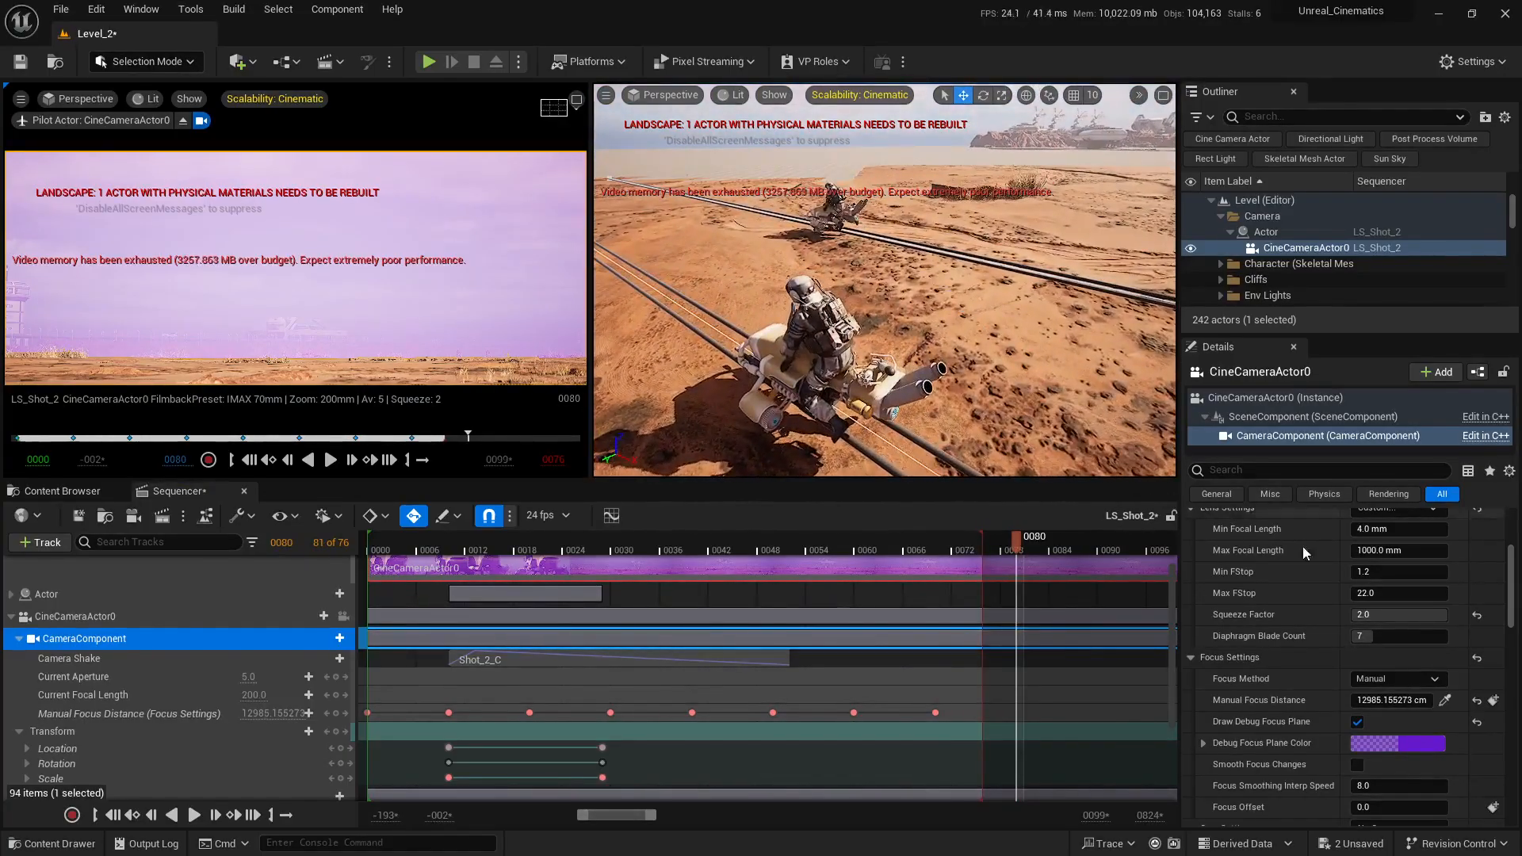
{"action": "left_click", "coordinate": [1445, 699]}
{"action": "left_click", "coordinate": [820, 333]}
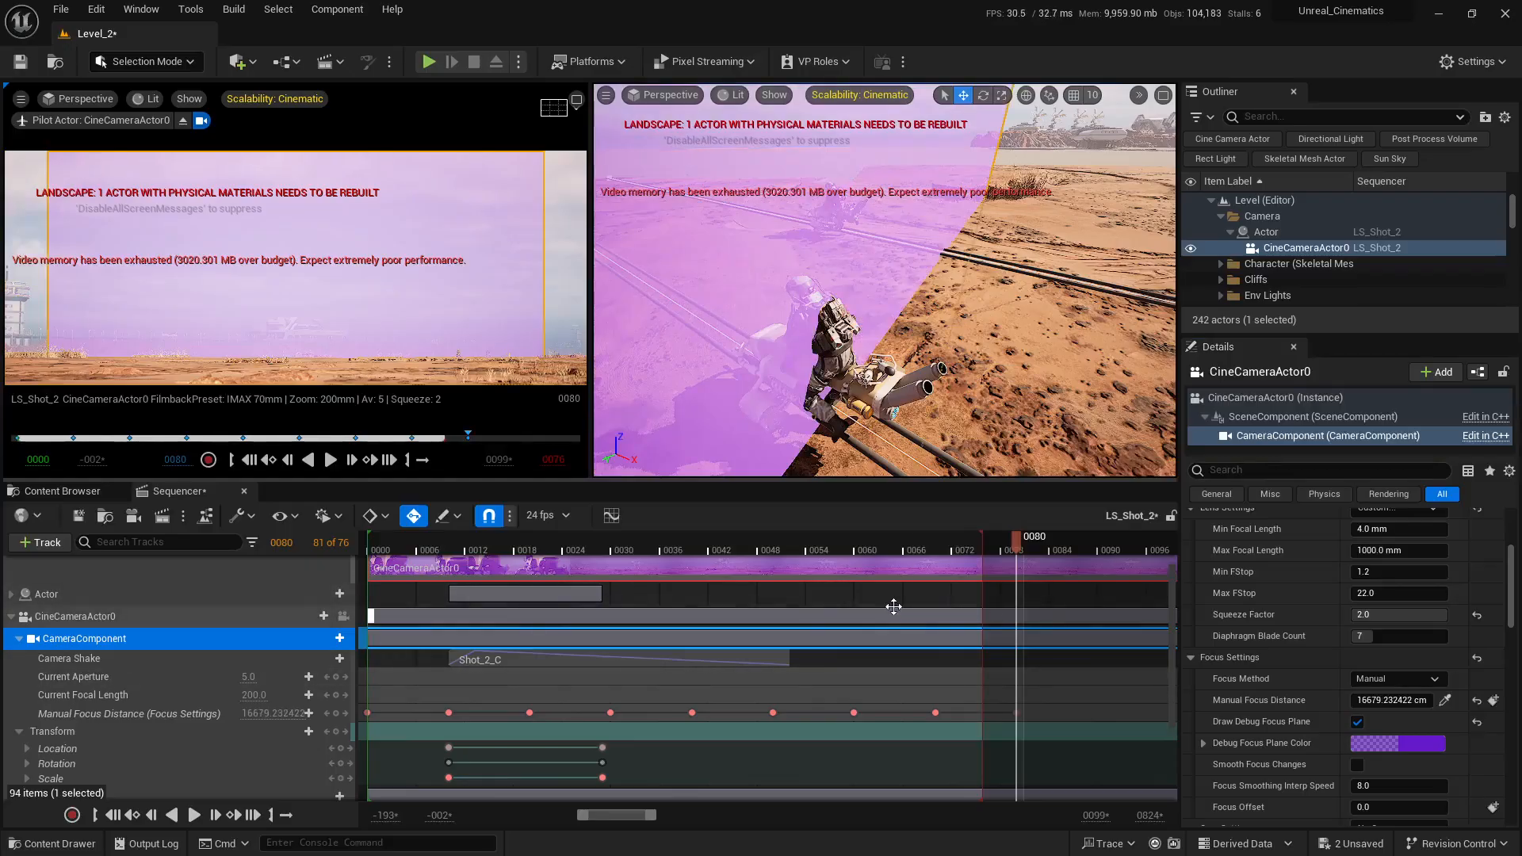
- Examine how the debug focus plane lines up with the nearer hoverbike on frames 0 and 30
{"action": "scroll", "coordinate": [768, 633], "scroll_direction": "down", "scroll_amount": 2, "text": "ctrl"}
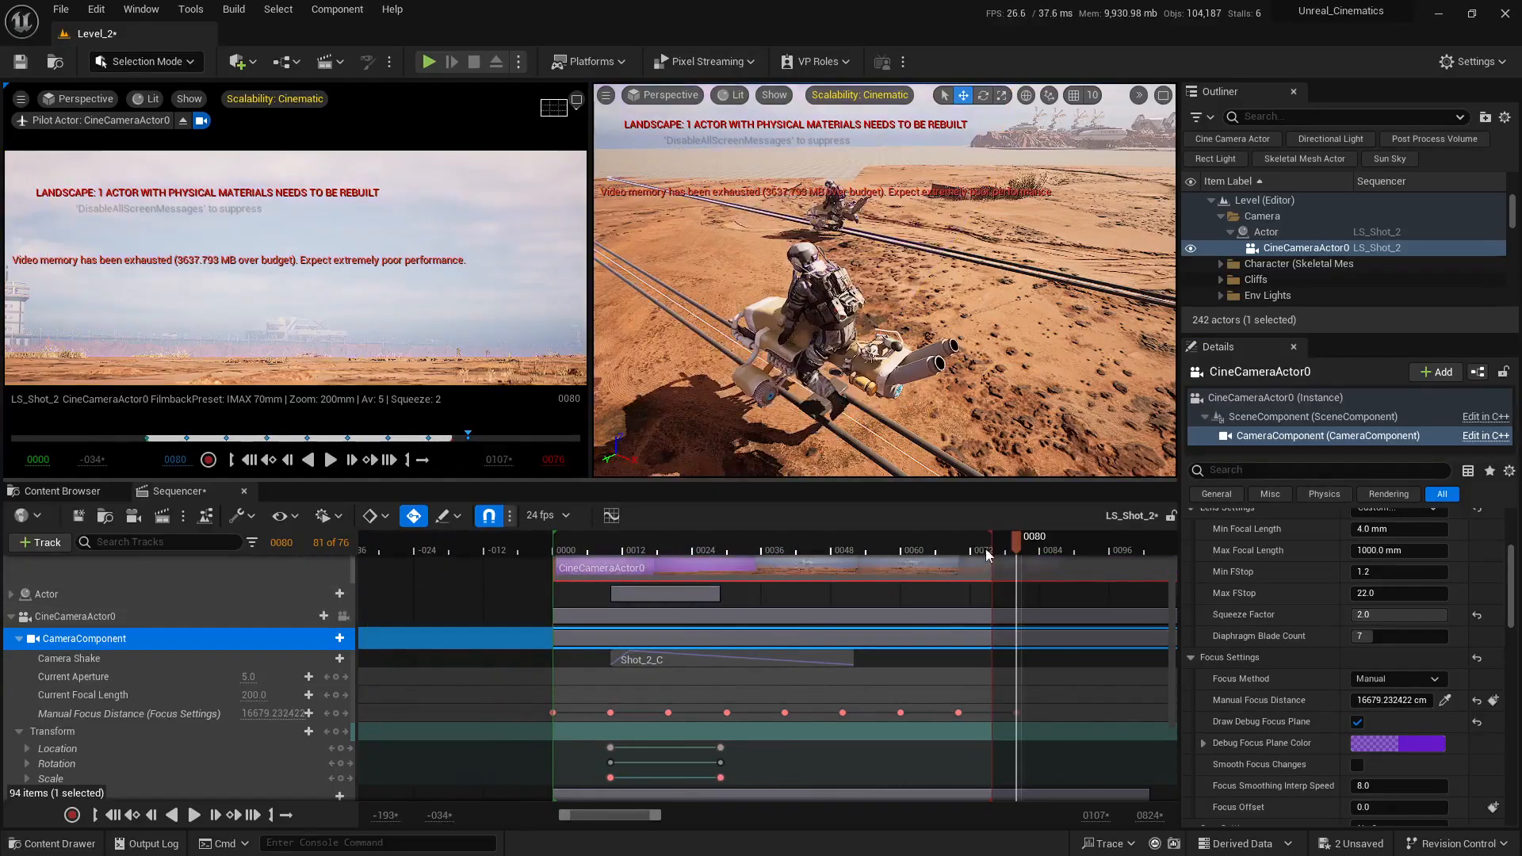
{"action": "key", "text": "s"}
{"action": "right_click_drag", "start_coordinate": [1023, 341], "coordinate": [888, 353]}
{"action": "key", "text": "s"}
{"action": "key", "text": "a"}
{"action": "key", "text": "d"}
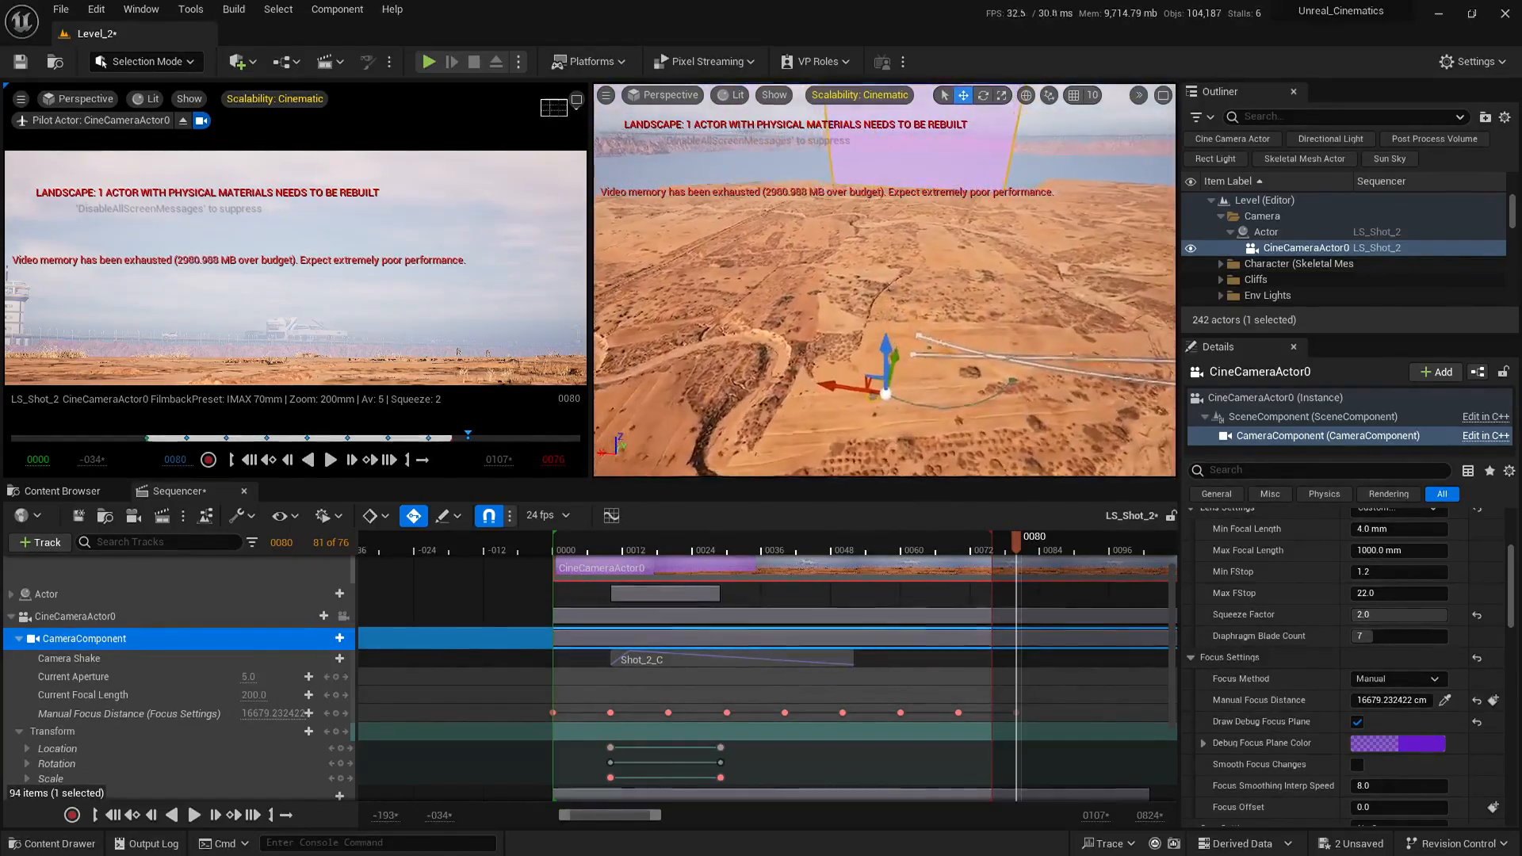
{"action": "right_click_drag", "start_coordinate": [888, 353], "coordinate": [864, 356]}
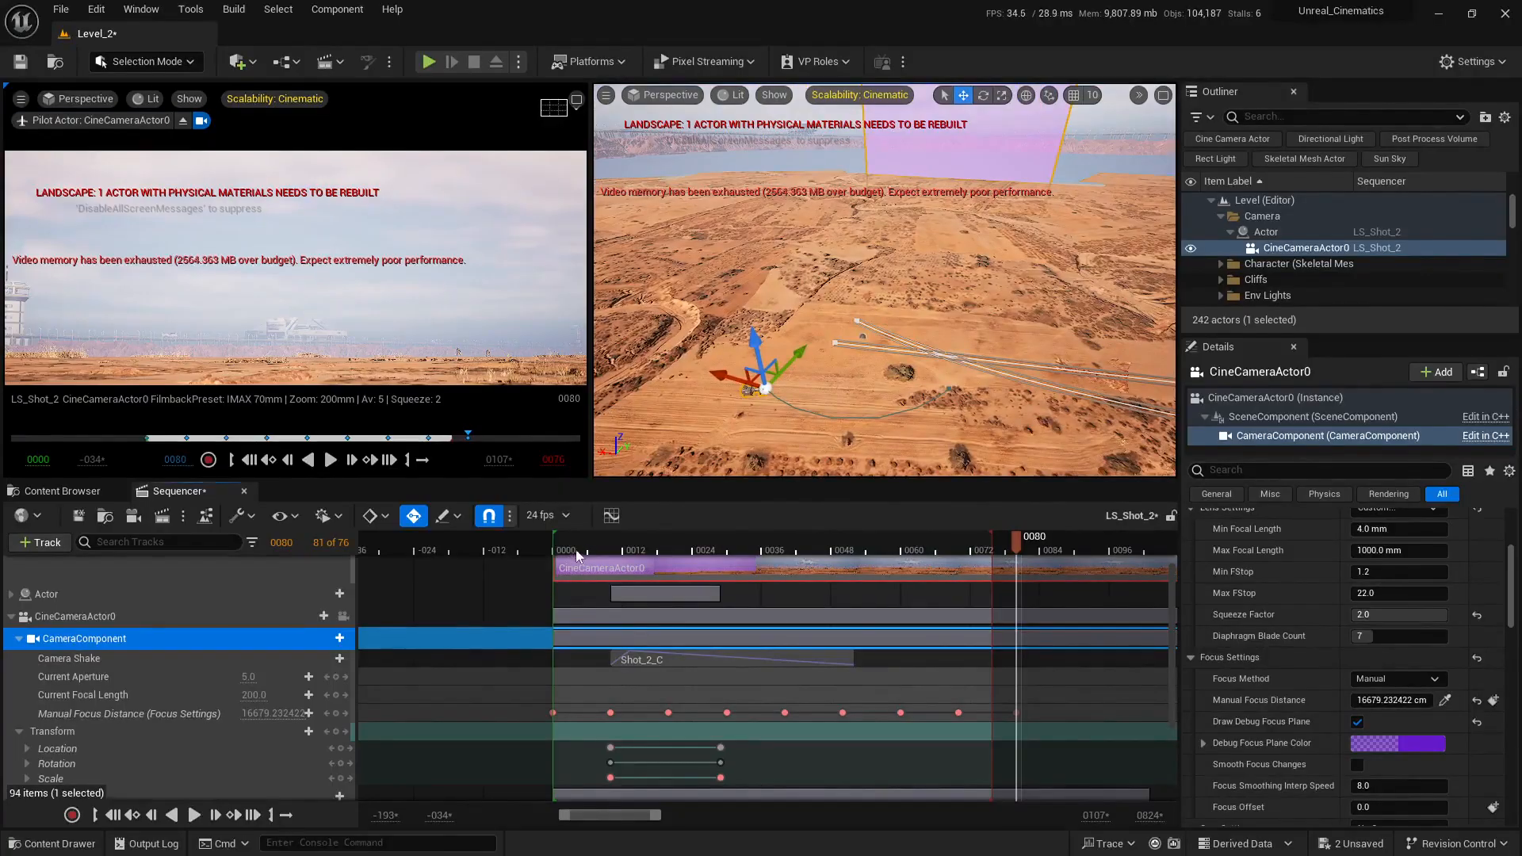
{"action": "left_click_drag", "start_coordinate": [577, 554], "coordinate": [553, 561]}
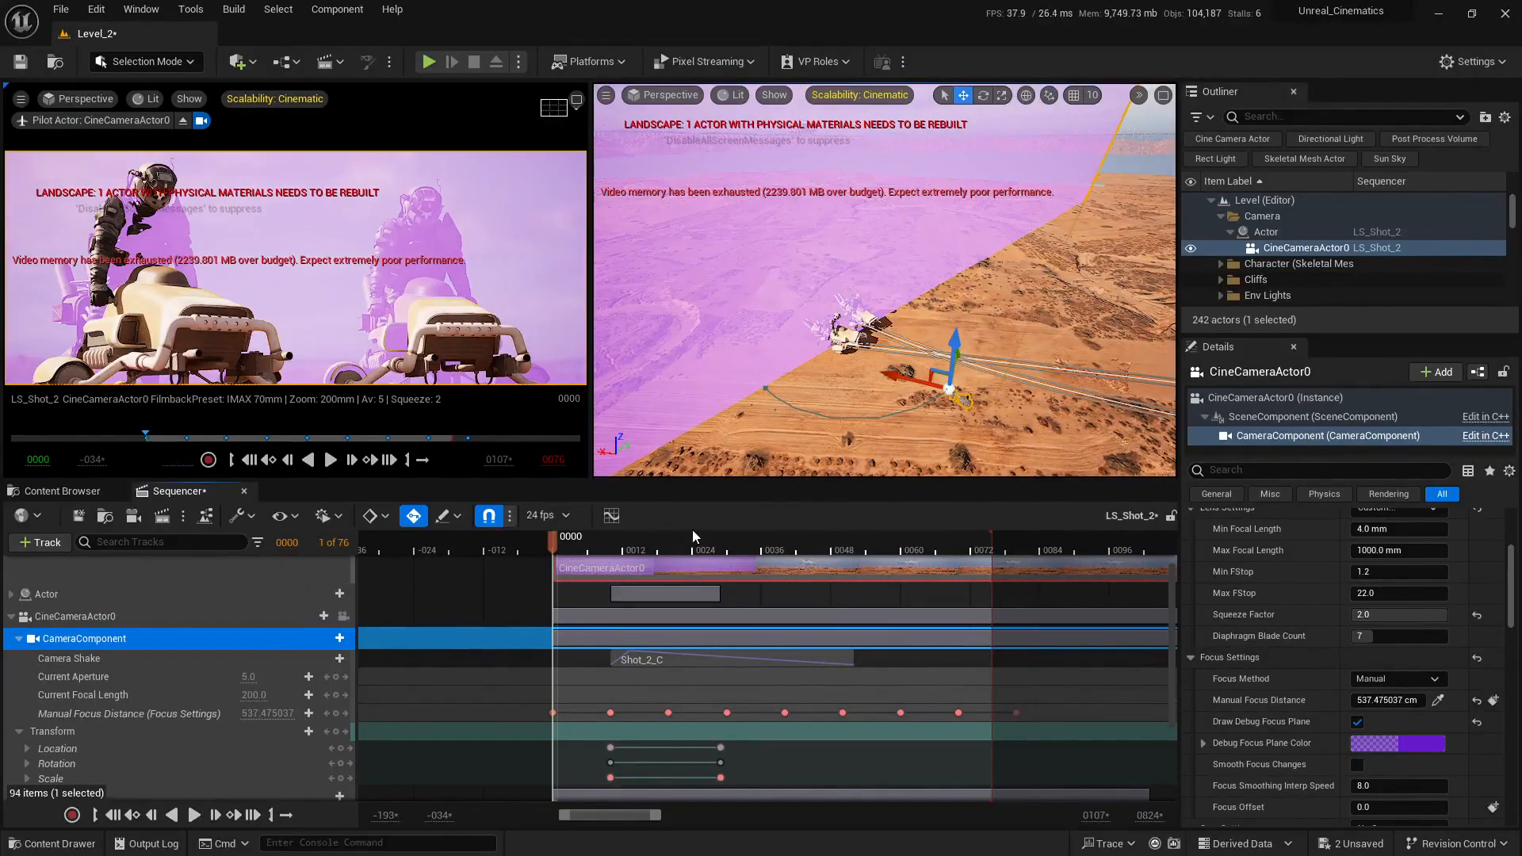
{"action": "right_click_drag", "start_coordinate": [801, 356], "coordinate": [763, 393]}
{"action": "left_click_drag", "start_coordinate": [556, 547], "coordinate": [727, 544]}
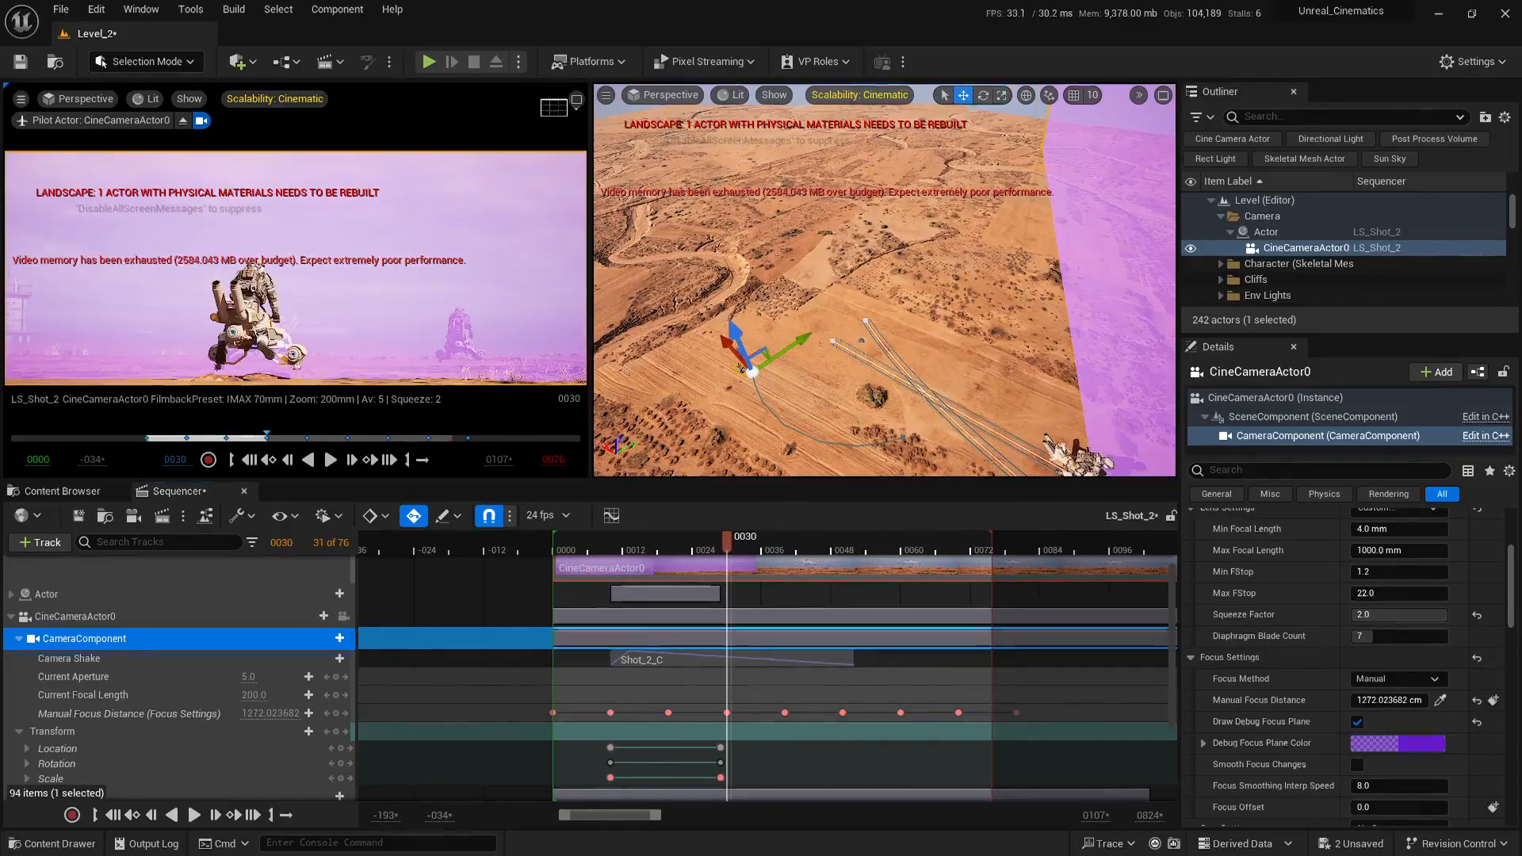
{"action": "right_click_drag", "start_coordinate": [884, 317], "coordinate": [976, 341]}
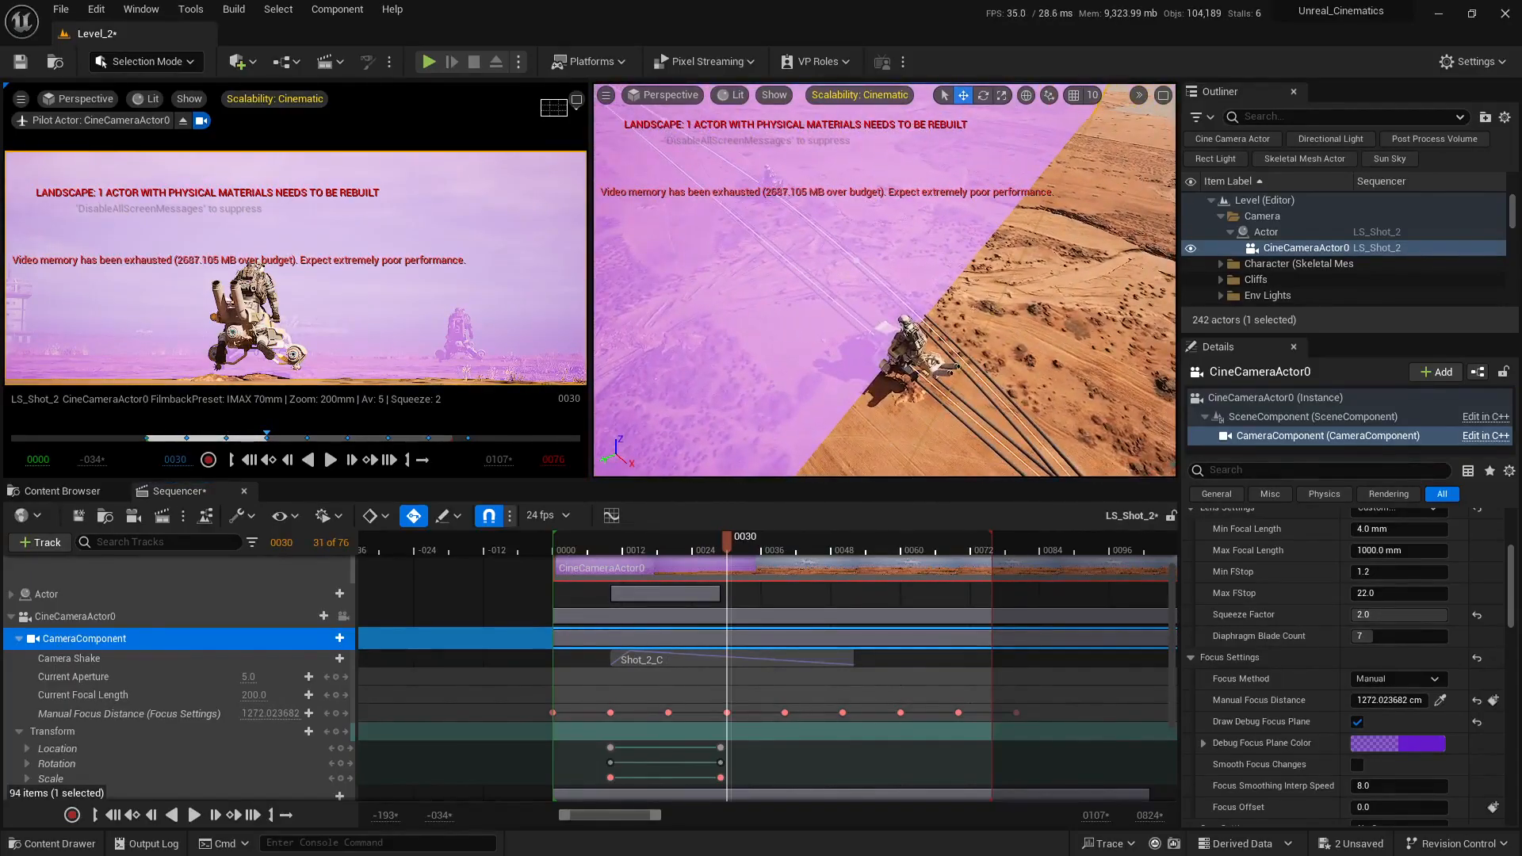
- Examine the focus plane's alignment with the nearer hoverbike on the keyed frames 40, 50, 60, 70 and 80
{"action": "left_click_drag", "start_coordinate": [723, 544], "coordinate": [801, 550]}
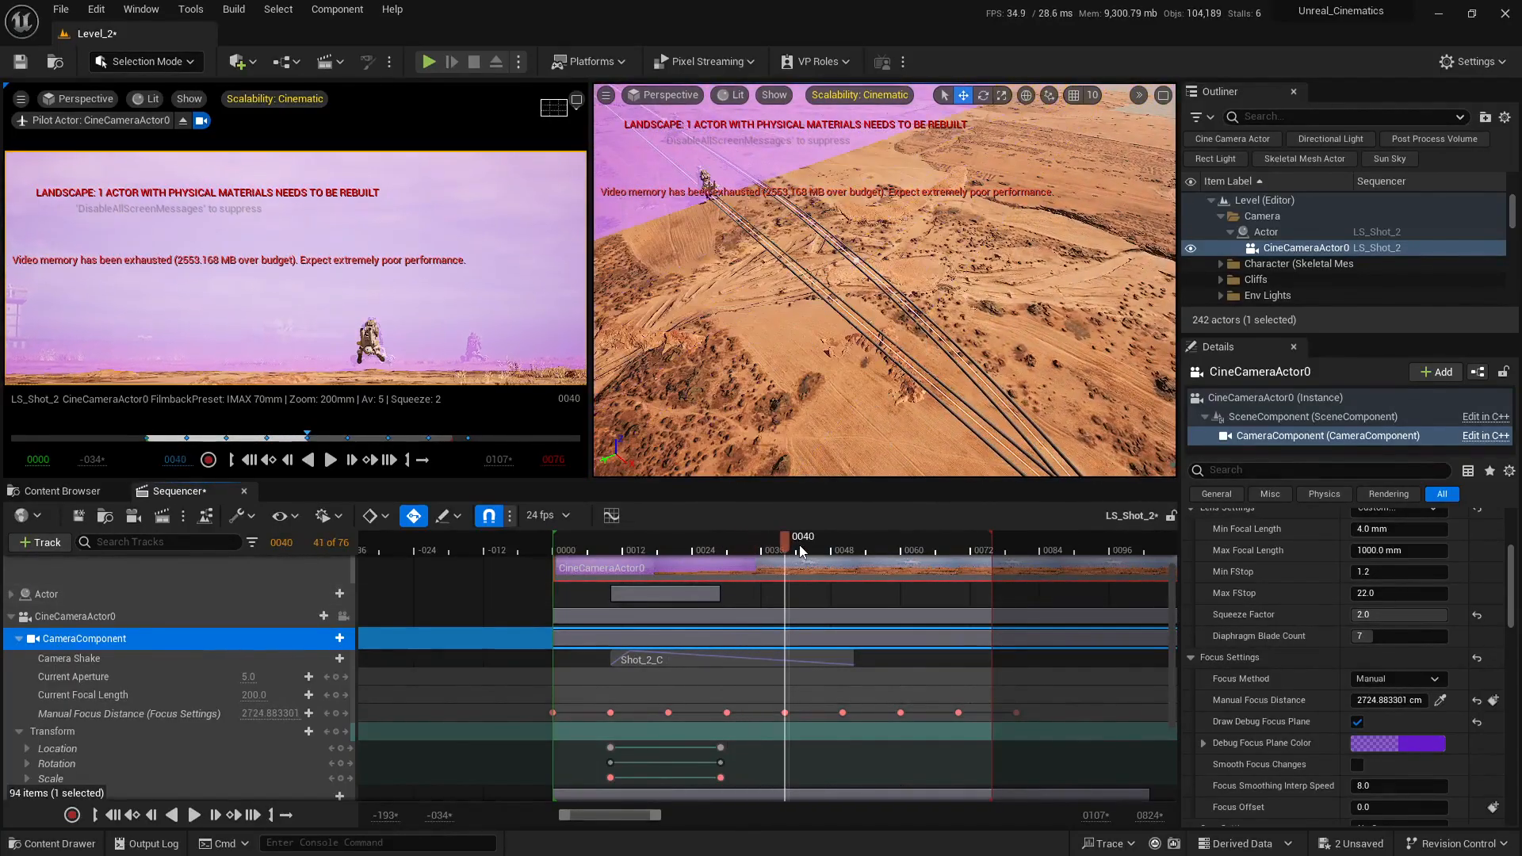
{"action": "right_click_drag", "start_coordinate": [840, 320], "coordinate": [773, 337]}
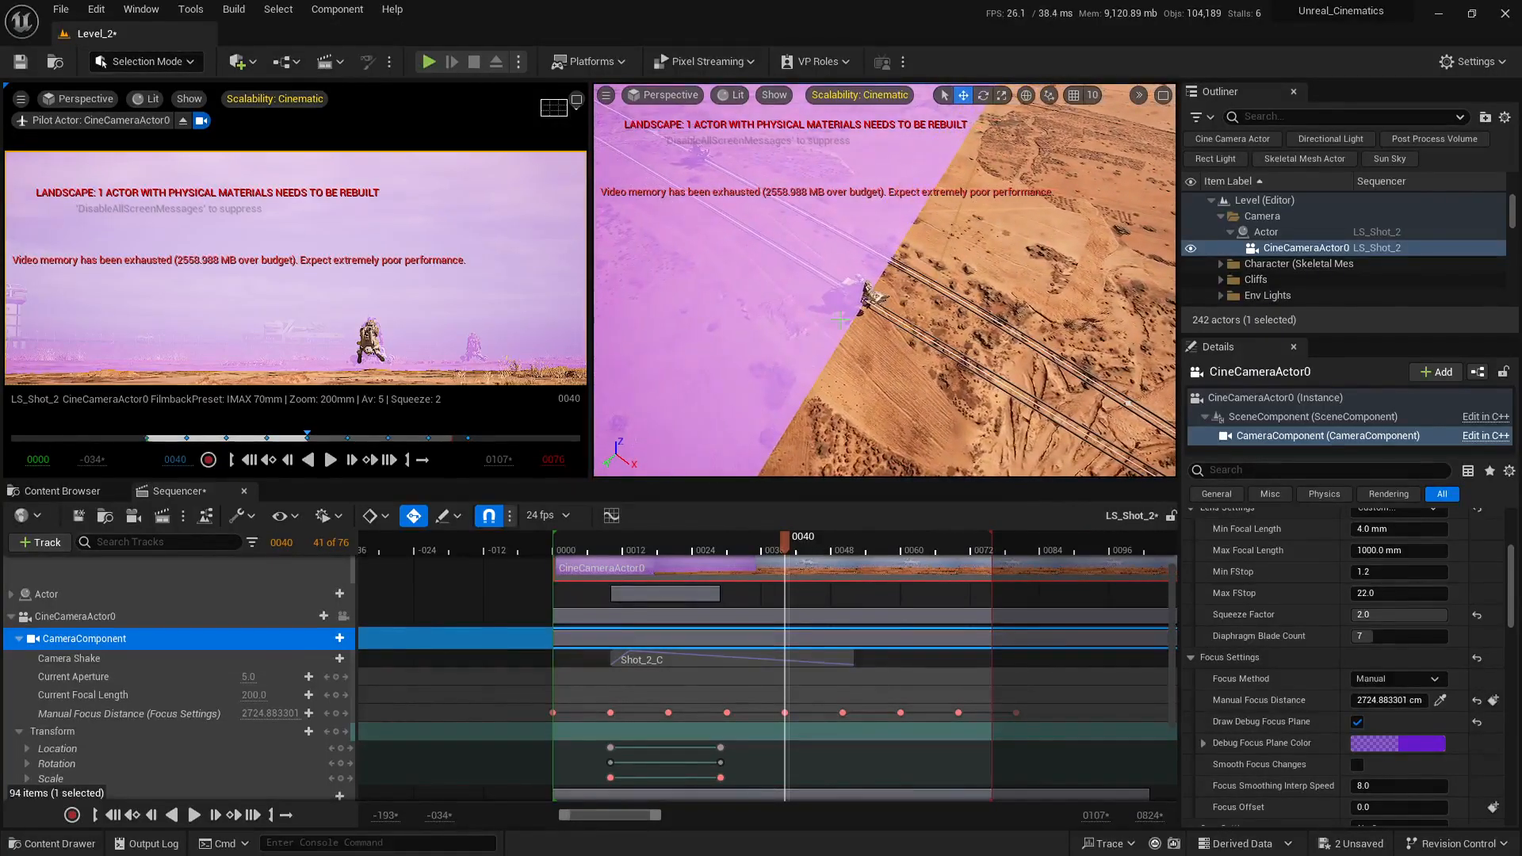
{"action": "left_click_drag", "start_coordinate": [793, 550], "coordinate": [842, 545]}
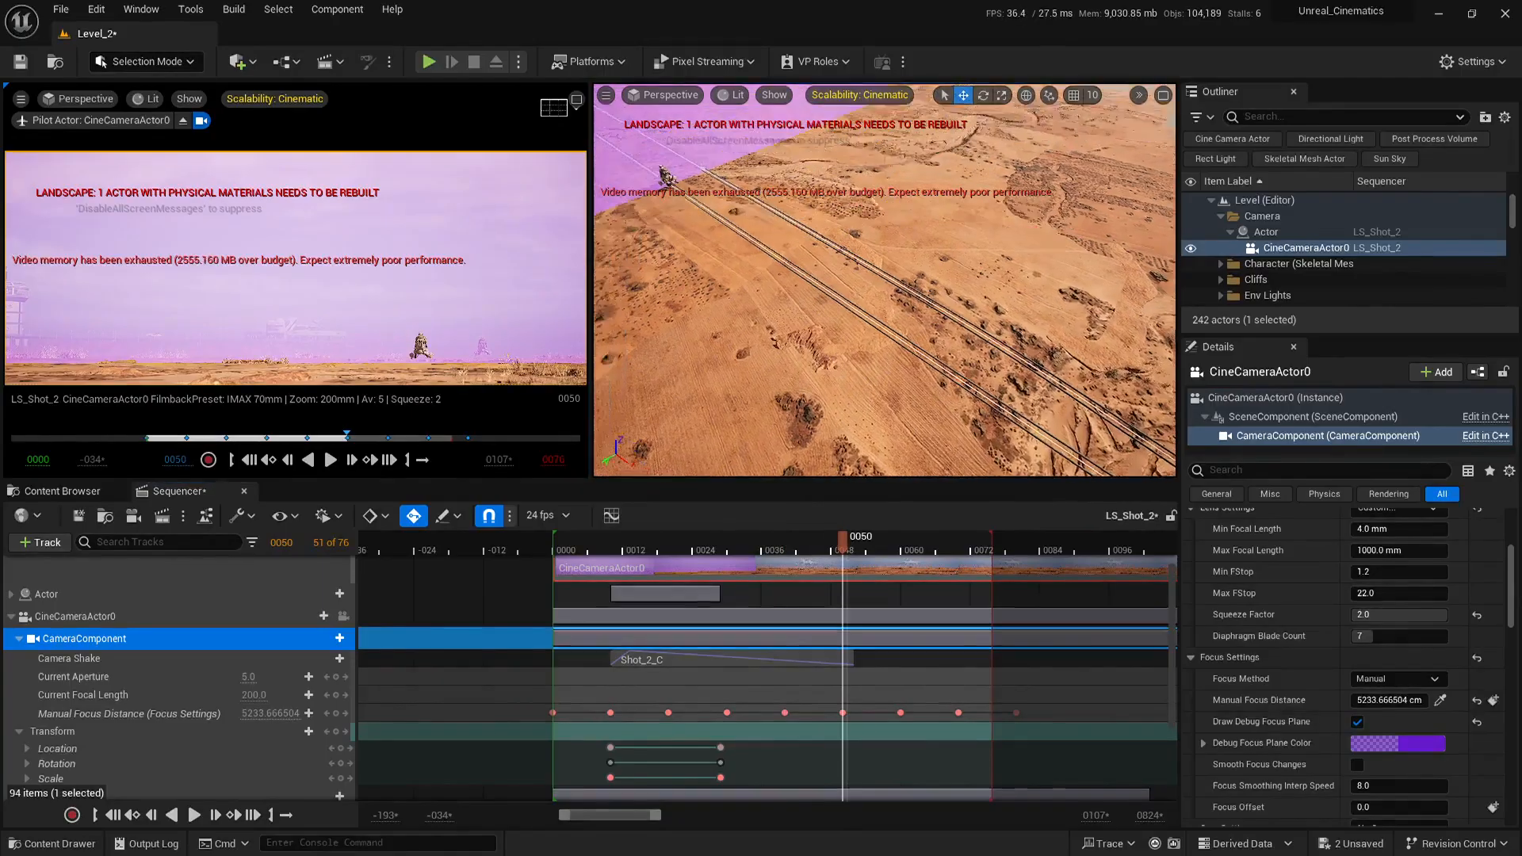
{"action": "right_click_drag", "start_coordinate": [842, 357], "coordinate": [834, 370]}
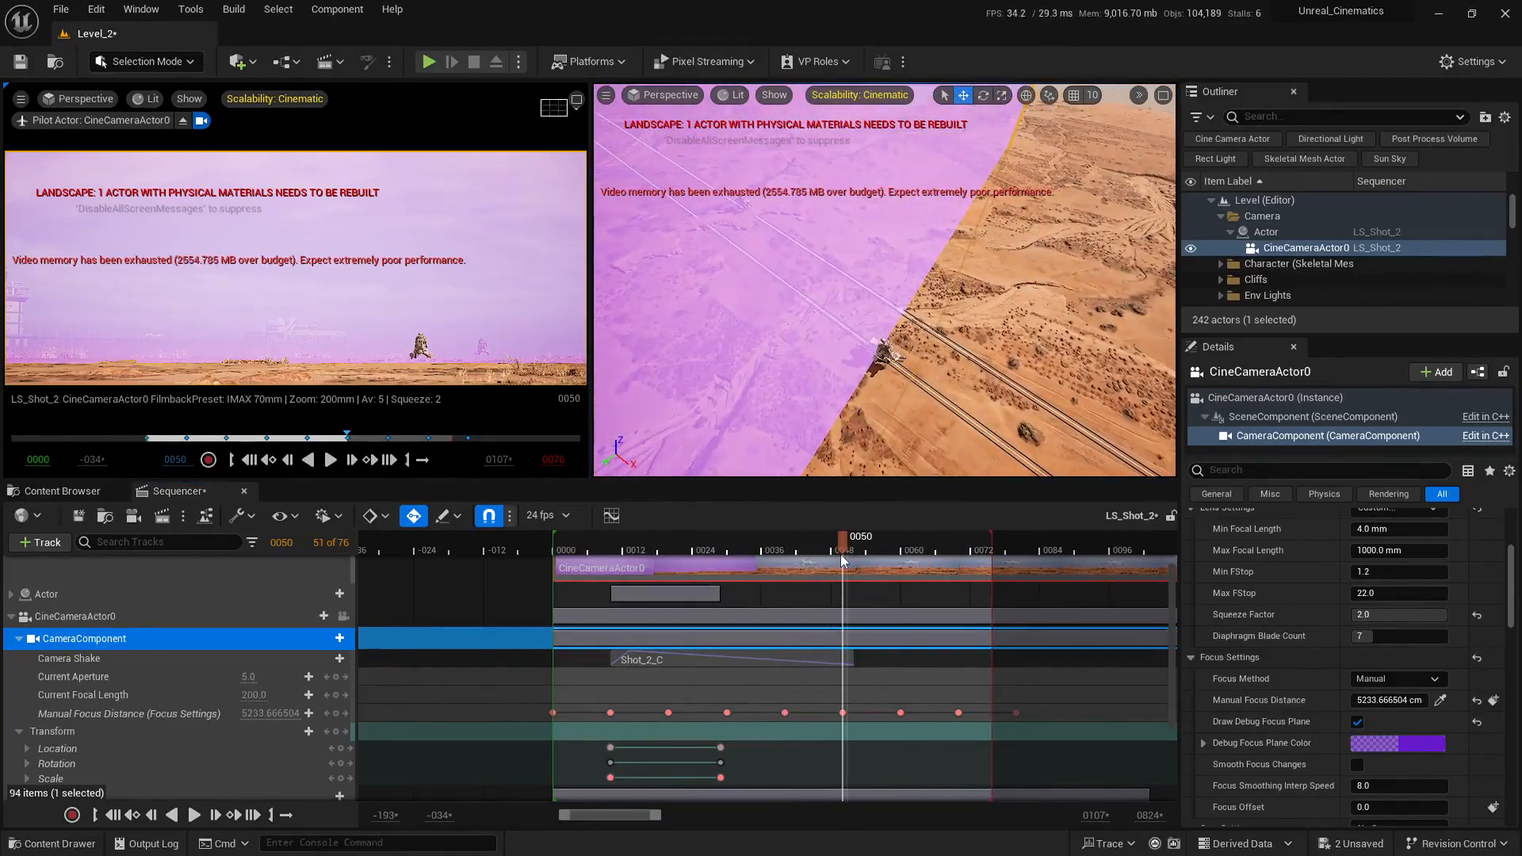
{"action": "left_click_drag", "start_coordinate": [845, 544], "coordinate": [900, 545]}
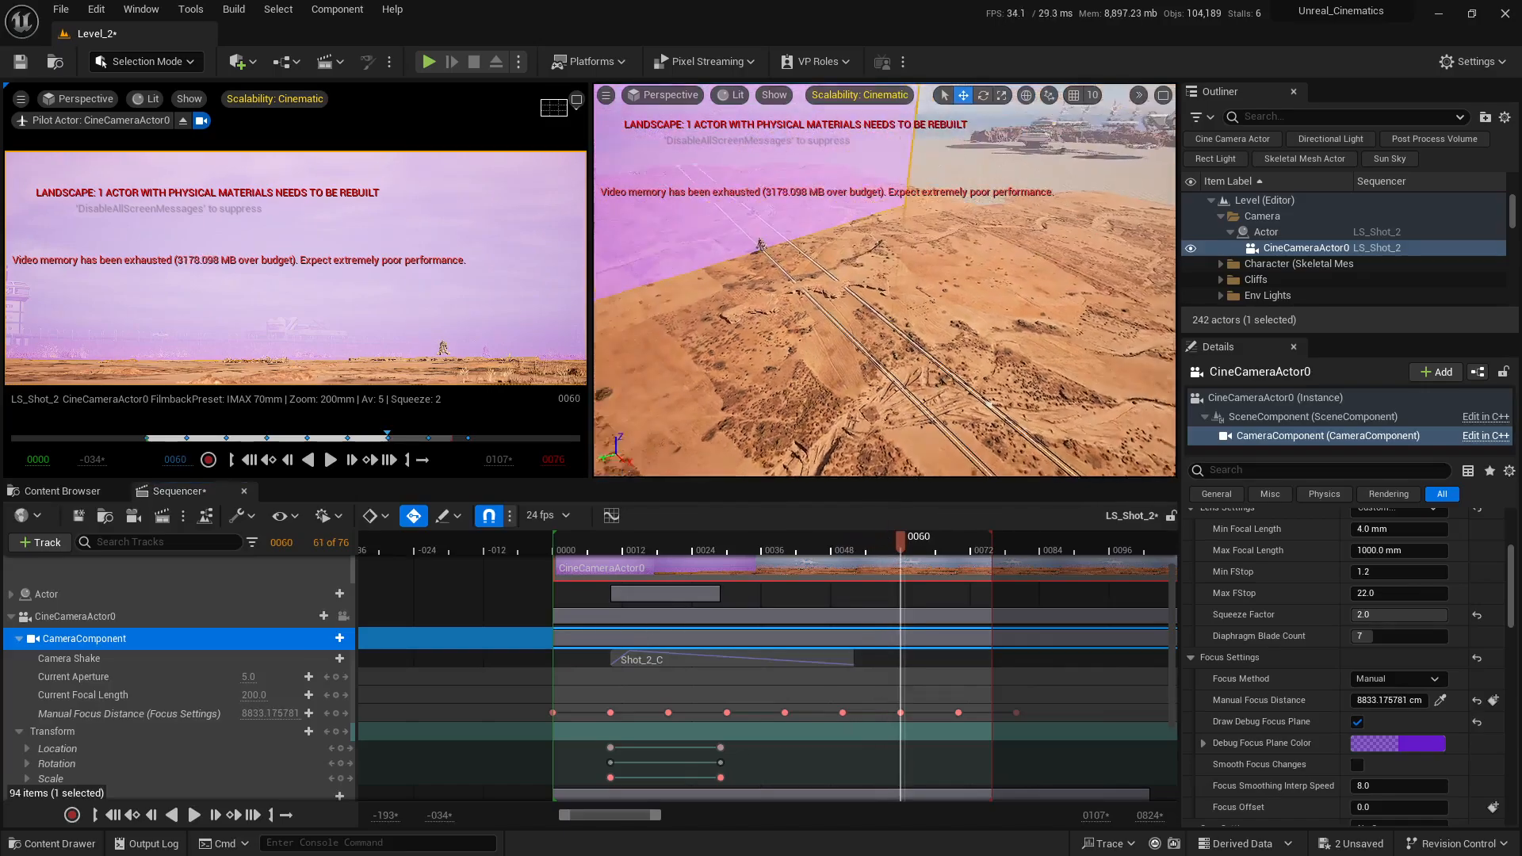
{"action": "right_click_drag", "start_coordinate": [823, 379], "coordinate": [847, 387]}
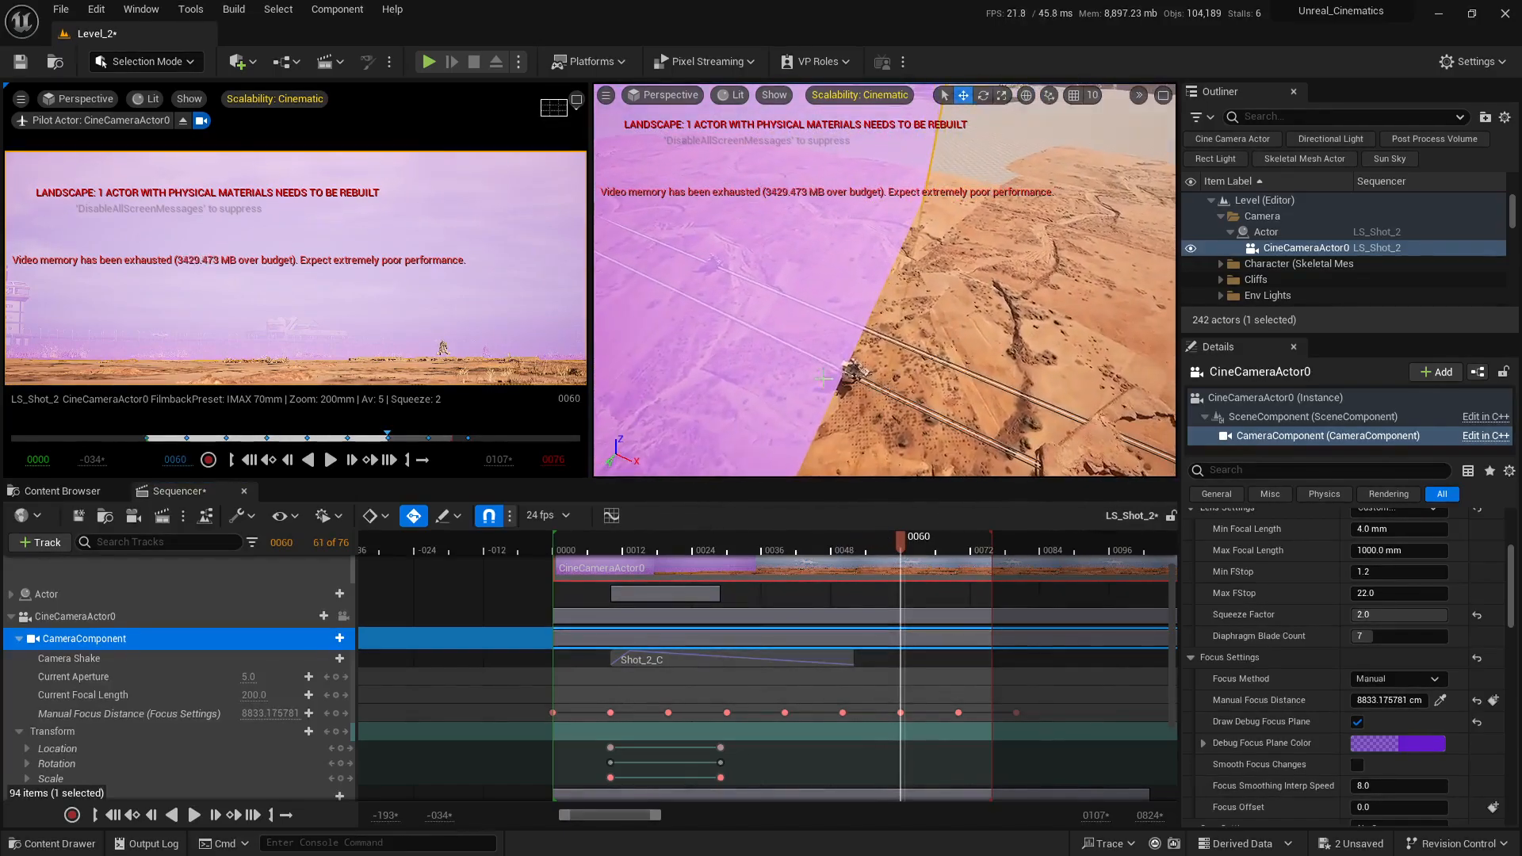
{"action": "left_click_drag", "start_coordinate": [901, 541], "coordinate": [958, 547]}
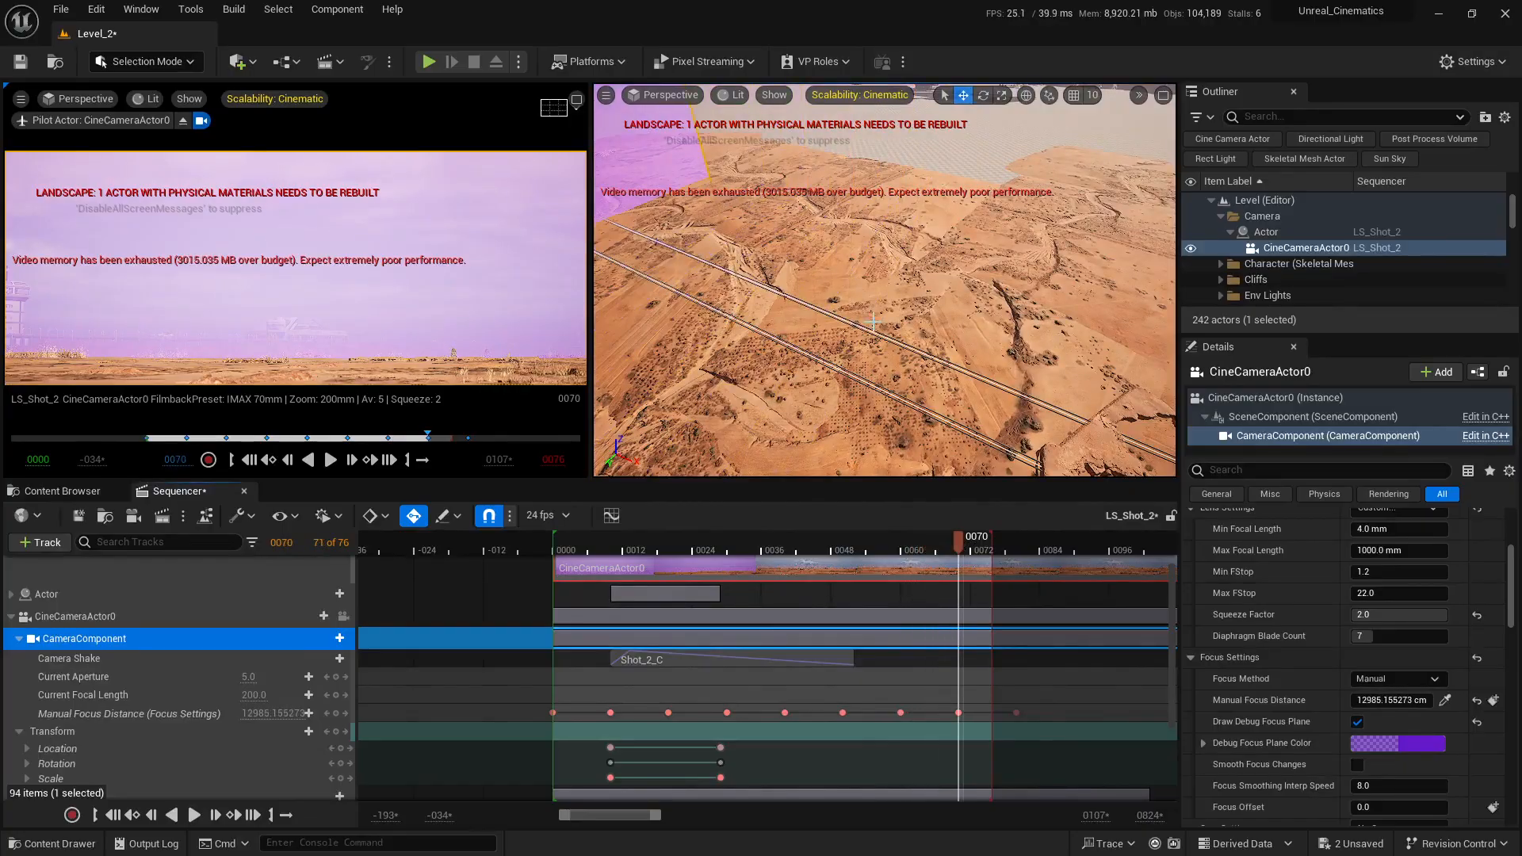
{"action": "mouse_move", "coordinate": [873, 322]}
{"action": "right_mouse_down"}
{"action": "mouse_move", "coordinate": [829, 329]}
{"action": "mouse_move", "coordinate": [873, 321]}
{"action": "right_mouse_up"}
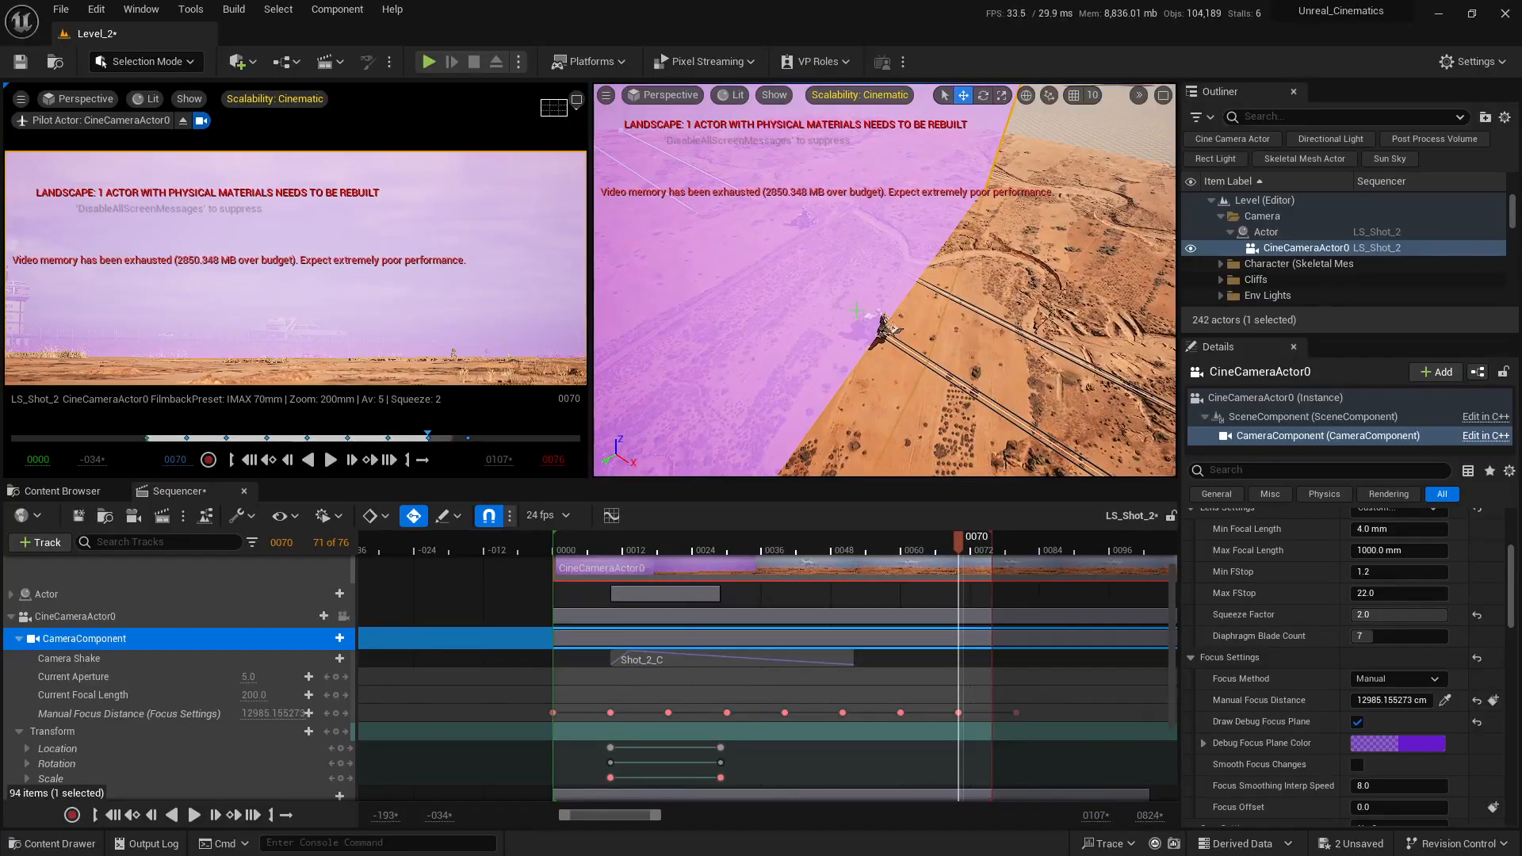
{"action": "right_click_drag", "start_coordinate": [1117, 568], "coordinate": [710, 612]}
{"action": "left_click_drag", "start_coordinate": [532, 551], "coordinate": [609, 548]}
{"action": "right_click_drag", "start_coordinate": [732, 271], "coordinate": [740, 276]}
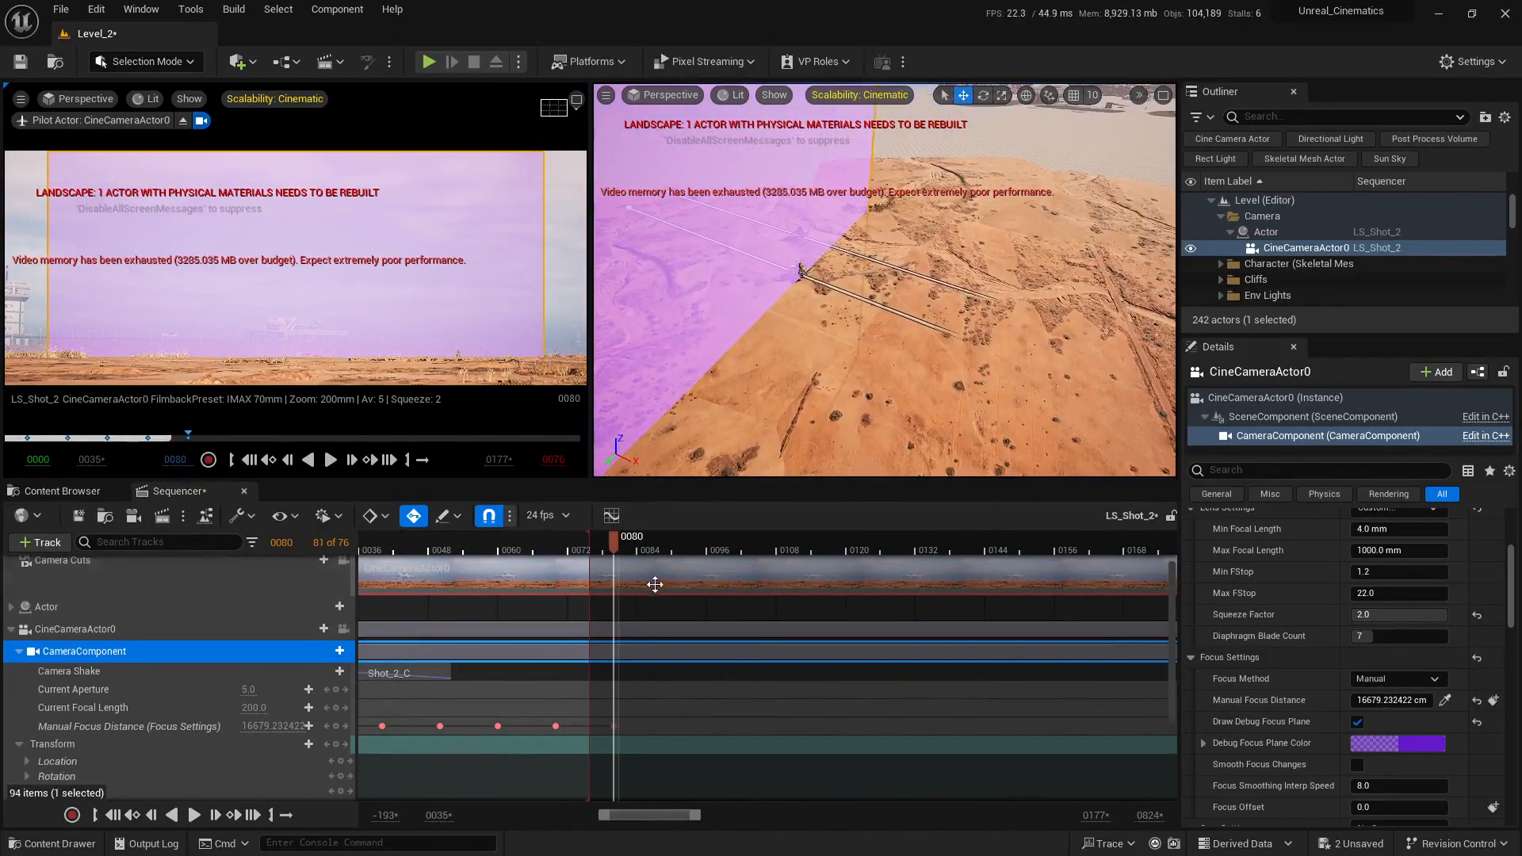
- Key the Manual Focus Distance at about 15358 cm on frame 76, sampling the depth of the nearer hoverbike
{"action": "right_click_drag", "start_coordinate": [655, 584], "coordinate": [1066, 635]}
{"action": "scroll", "coordinate": [970, 625], "scroll_direction": "up", "scroll_amount": 1, "text": "ctrl"}
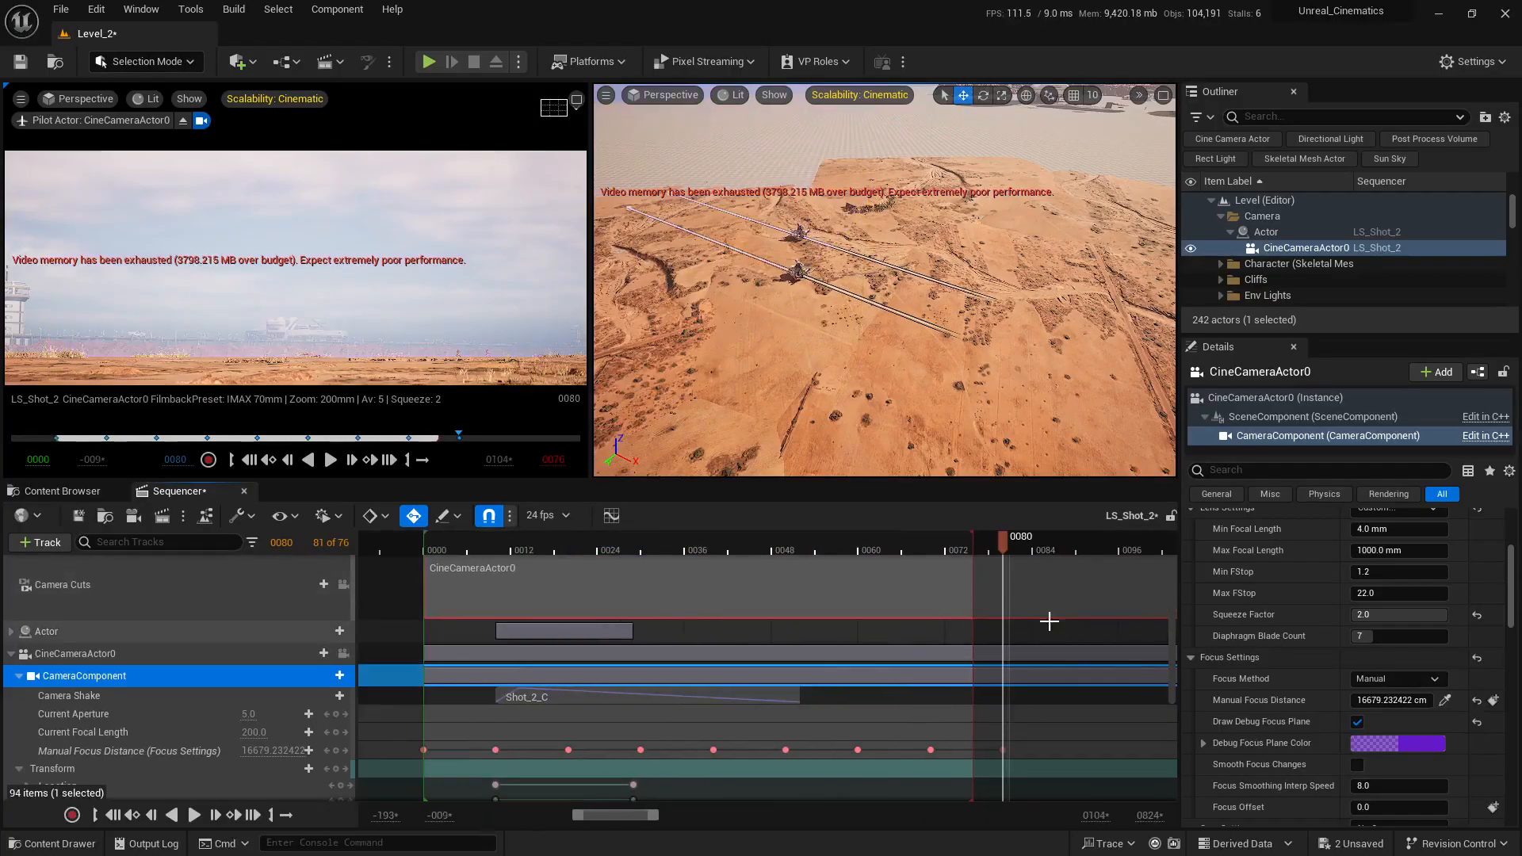
{"action": "mouse_move", "coordinate": [1003, 549]}
{"action": "left_mouse_down"}
{"action": "mouse_move", "coordinate": [953, 550]}
{"action": "mouse_move", "coordinate": [980, 545]}
{"action": "left_mouse_up"}
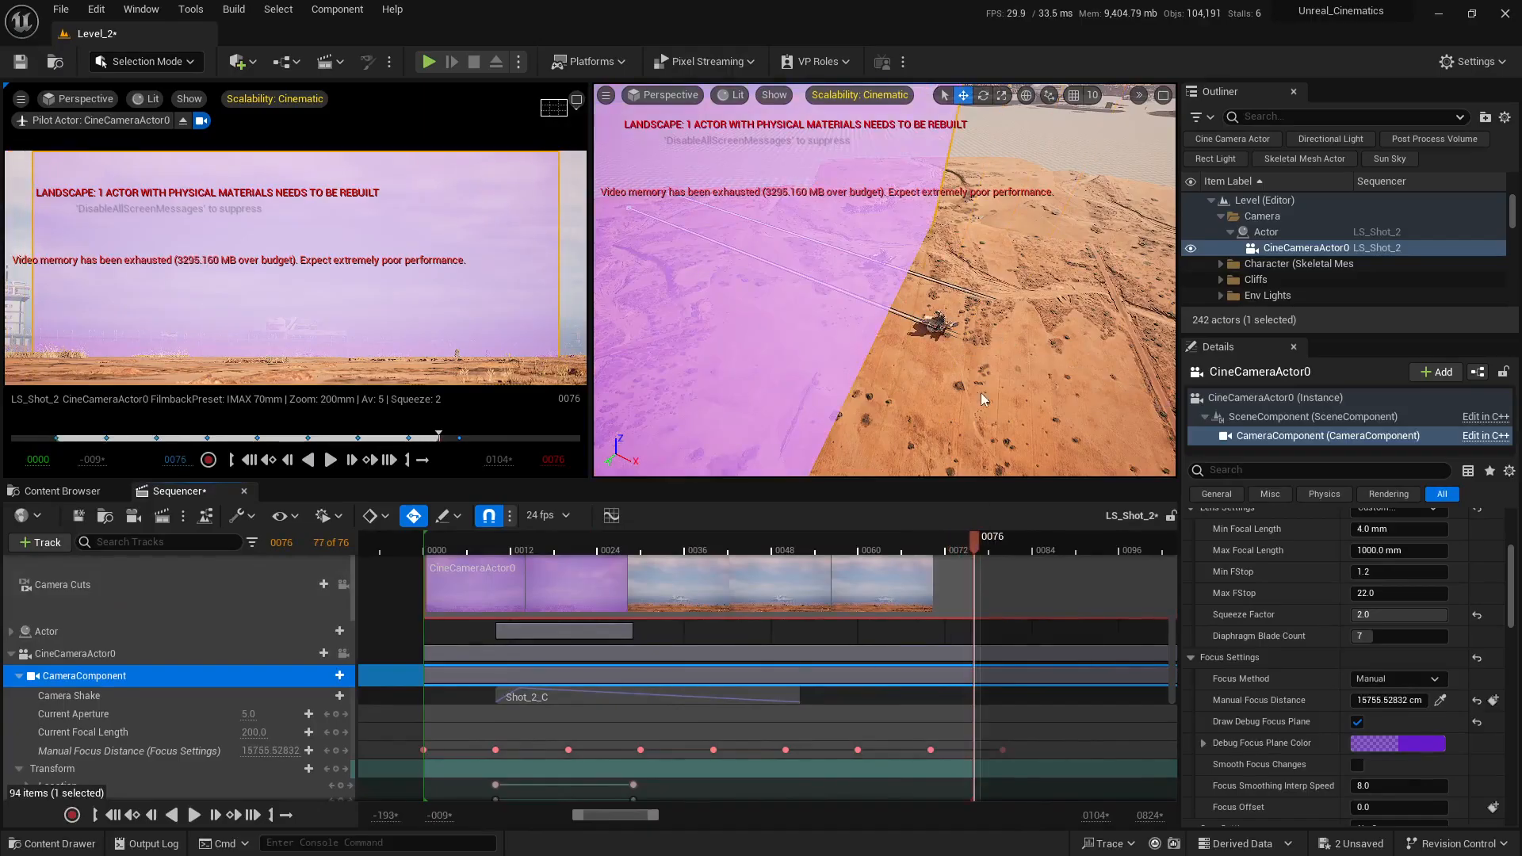
{"action": "key", "text": "w"}
{"action": "right_click_drag", "start_coordinate": [982, 393], "coordinate": [991, 360]}
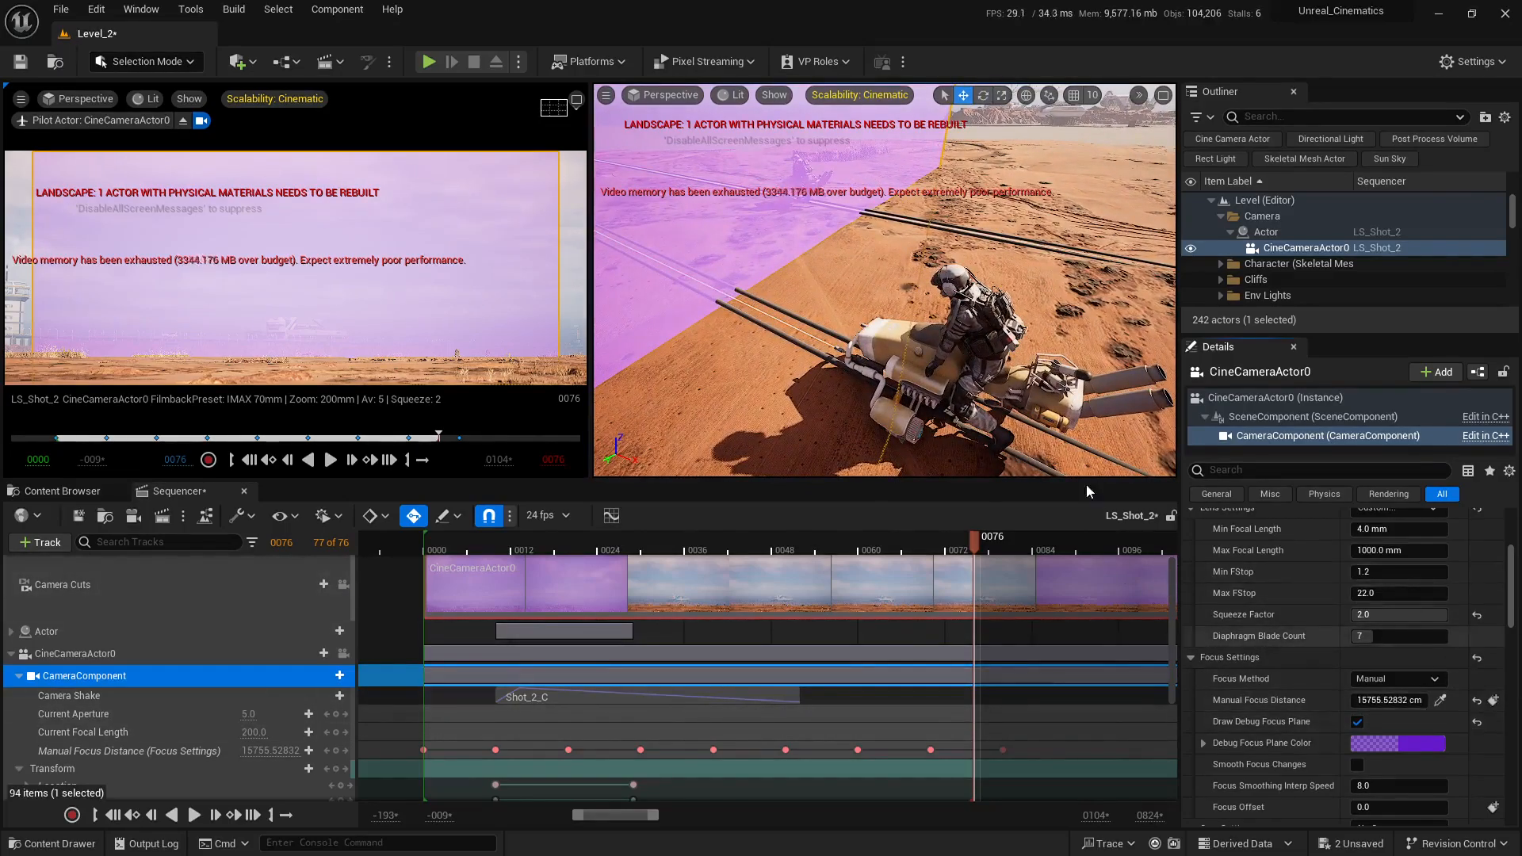
{"action": "left_click", "coordinate": [966, 341]}
{"action": "key", "text": "s"}
{"action": "right_click_drag", "start_coordinate": [1029, 329], "coordinate": [1029, 329]}
{"action": "right_click_drag", "start_coordinate": [927, 571], "coordinate": [994, 591]}
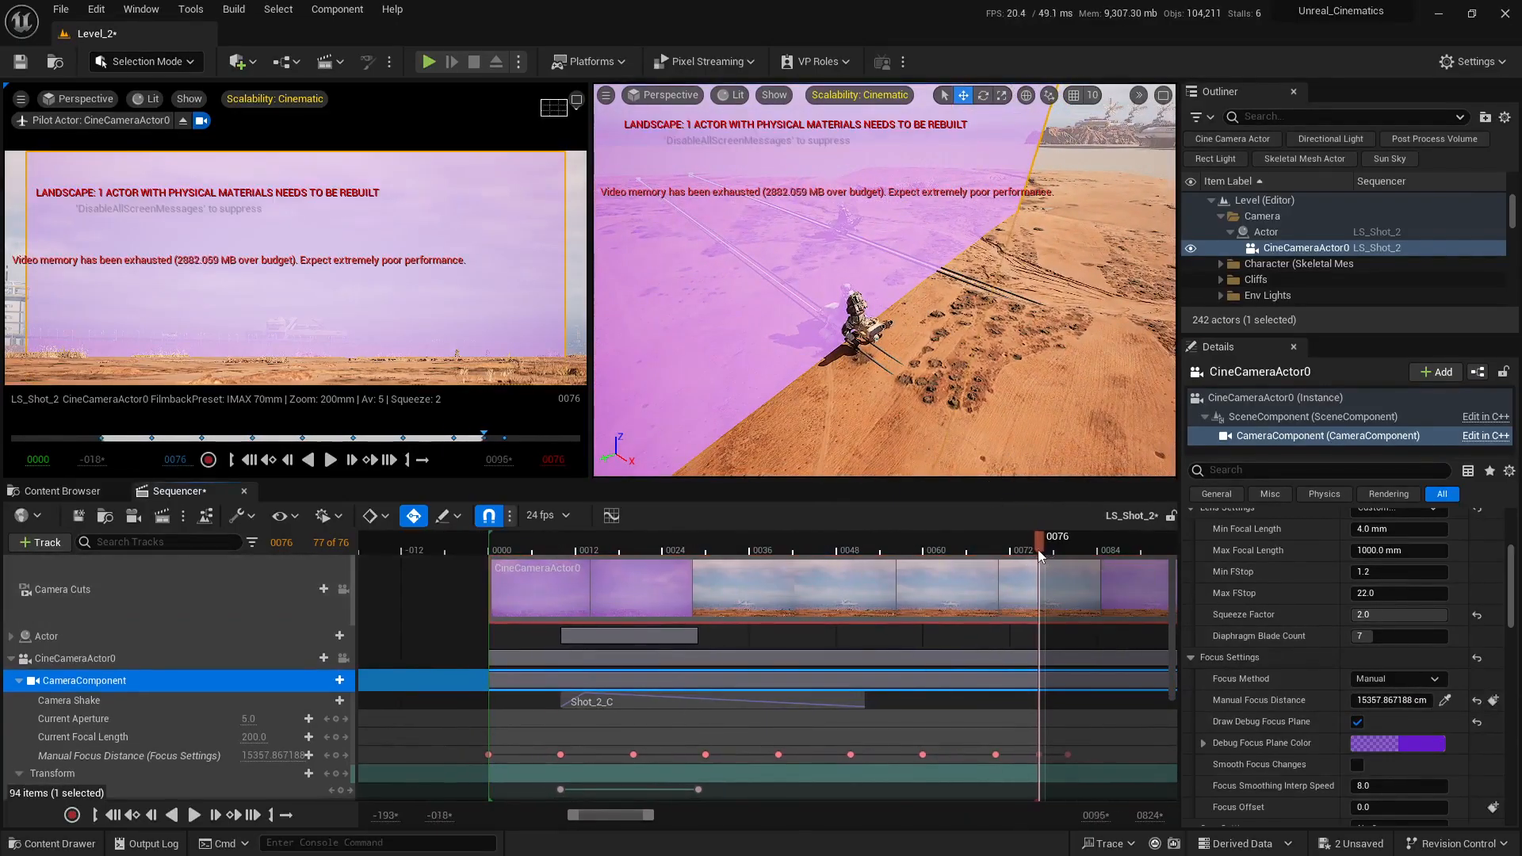
- Check the focus plane against the nearer hoverbike on the in-between frames from 74 back to 61
{"action": "left_click_drag", "start_coordinate": [1038, 550], "coordinate": [1026, 549]}
{"action": "key", "text": "s"}
{"action": "mouse_move", "coordinate": [1008, 357]}
{"action": "right_mouse_down"}
{"action": "mouse_move", "coordinate": [965, 327]}
{"action": "mouse_move", "coordinate": [1005, 350]}
{"action": "right_mouse_up"}
{"action": "left_click_drag", "start_coordinate": [1030, 547], "coordinate": [1022, 547]}
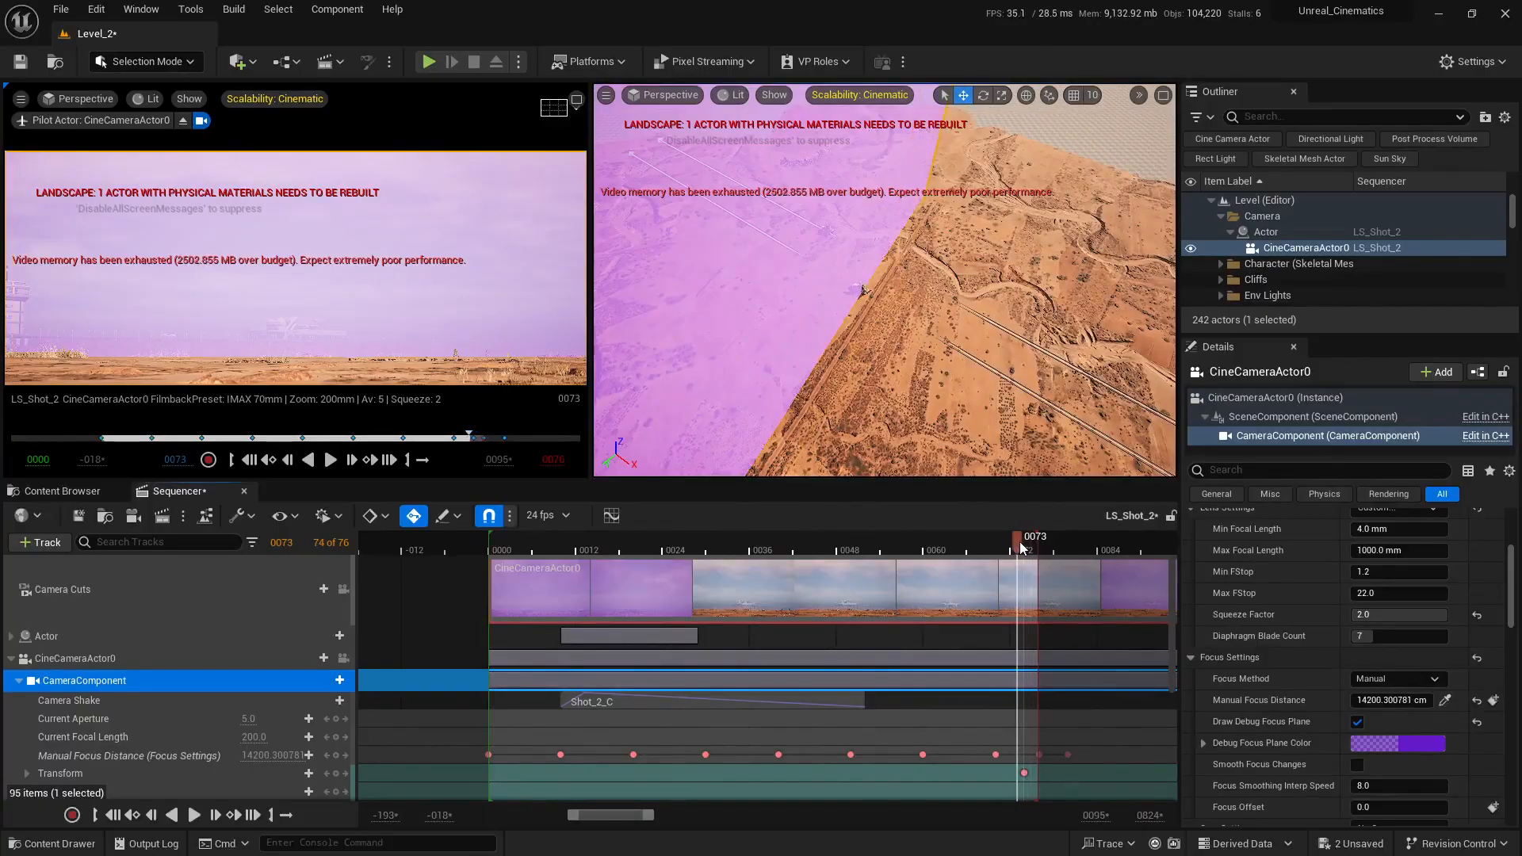
{"action": "right_click_drag", "start_coordinate": [1008, 346], "coordinate": [1000, 325]}
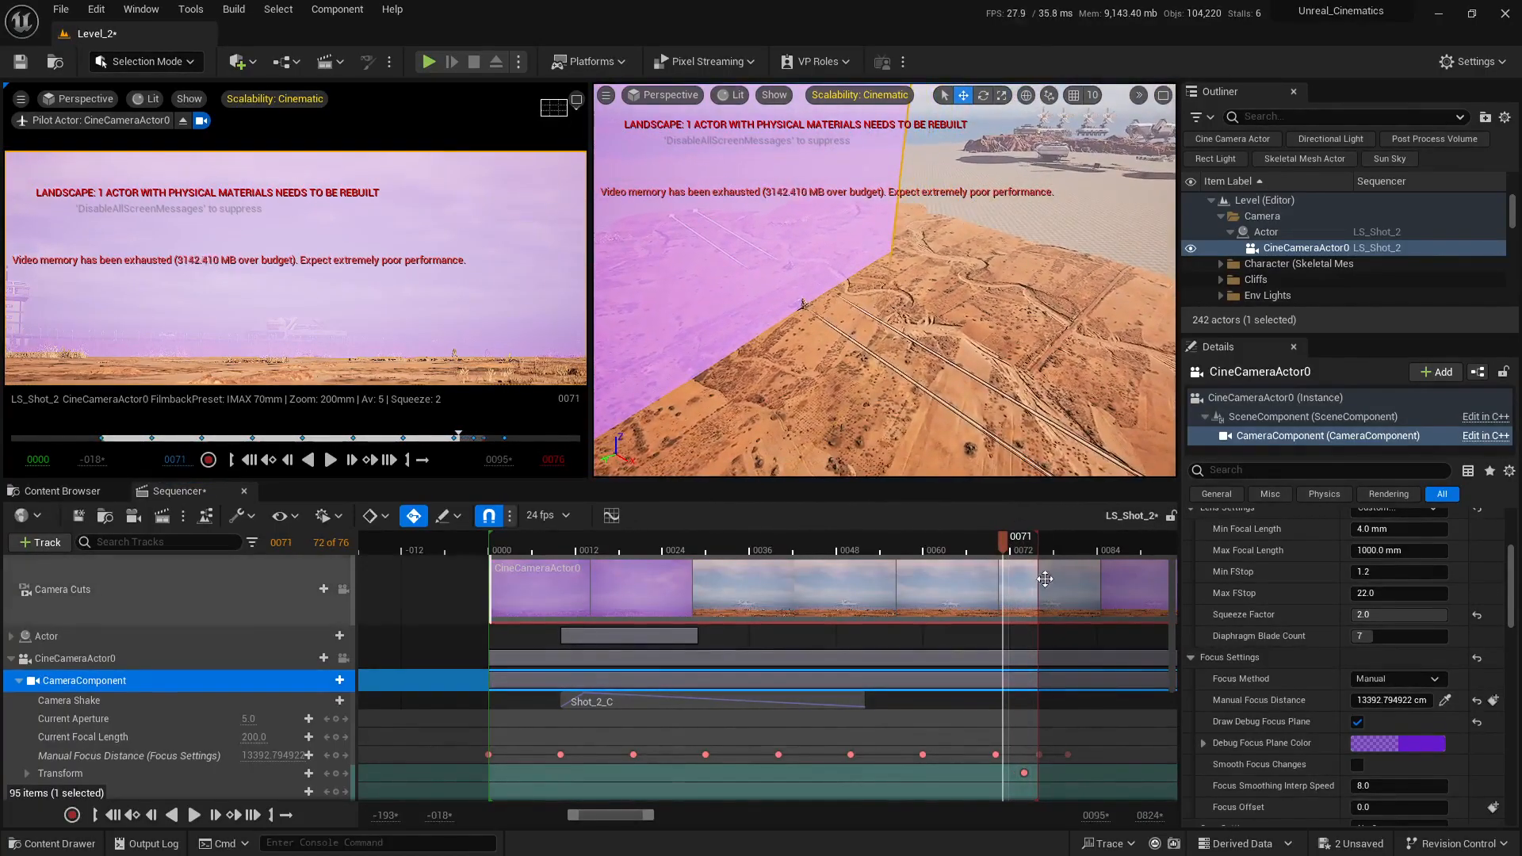
{"action": "left_click_drag", "start_coordinate": [975, 549], "coordinate": [970, 547]}
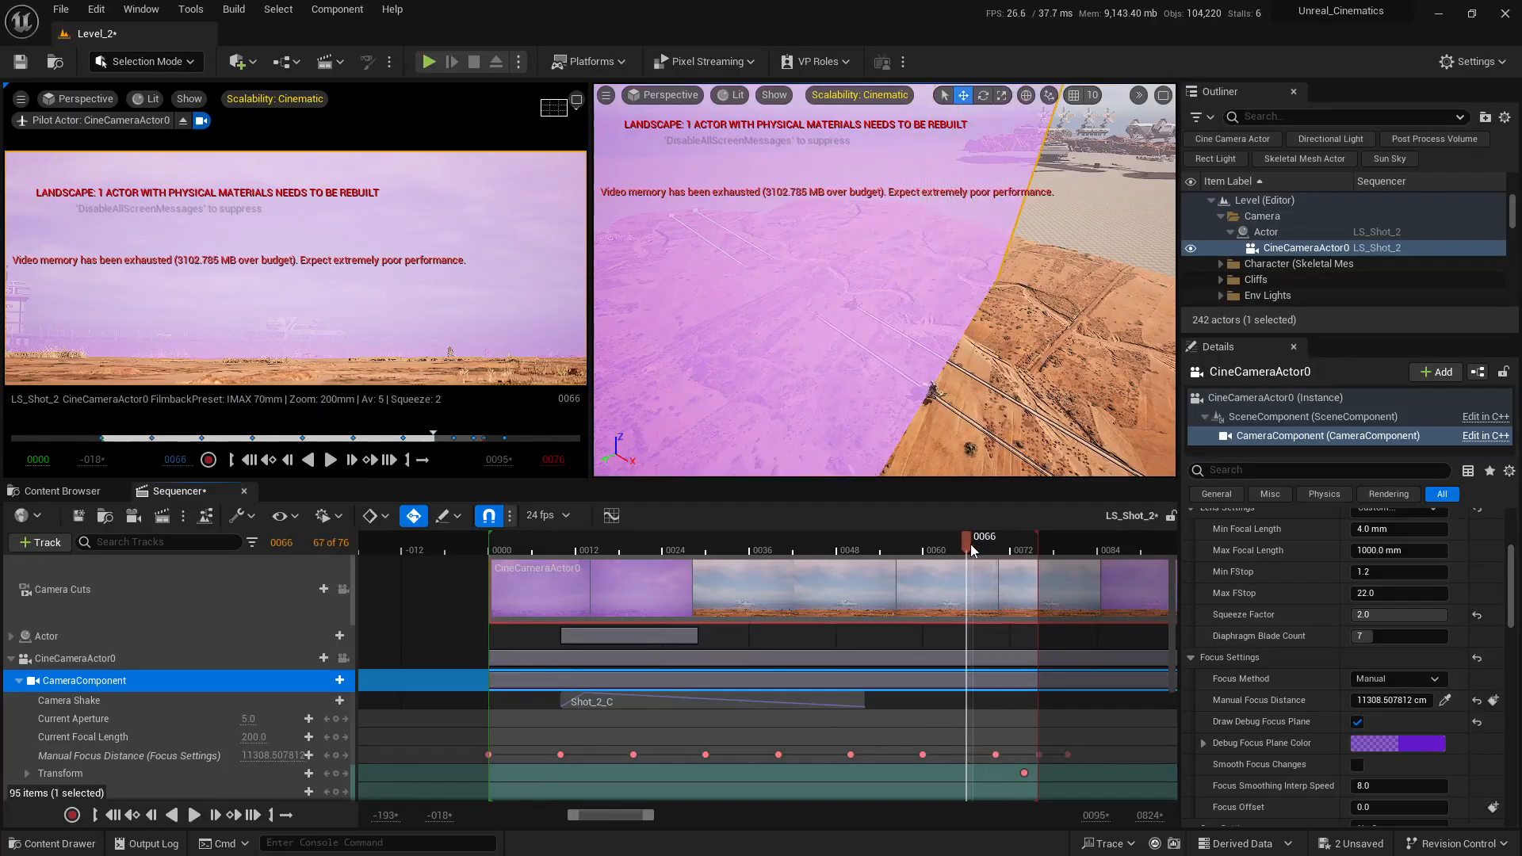
{"action": "right_click_drag", "start_coordinate": [970, 438], "coordinate": [972, 474]}
{"action": "left_click_drag", "start_coordinate": [969, 552], "coordinate": [942, 552]}
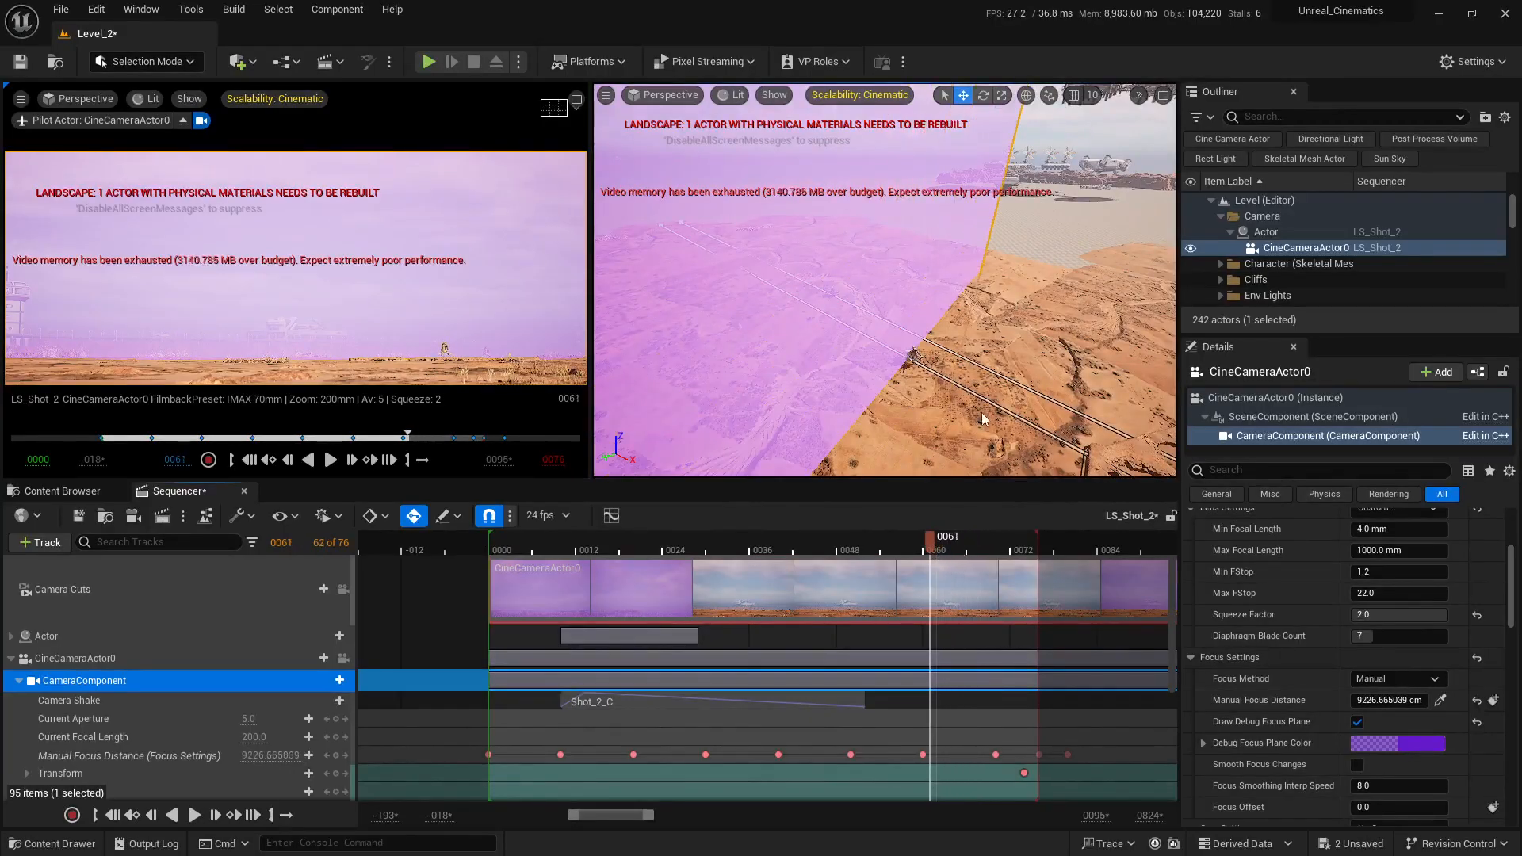
{"action": "right_click_drag", "start_coordinate": [983, 419], "coordinate": [996, 395]}
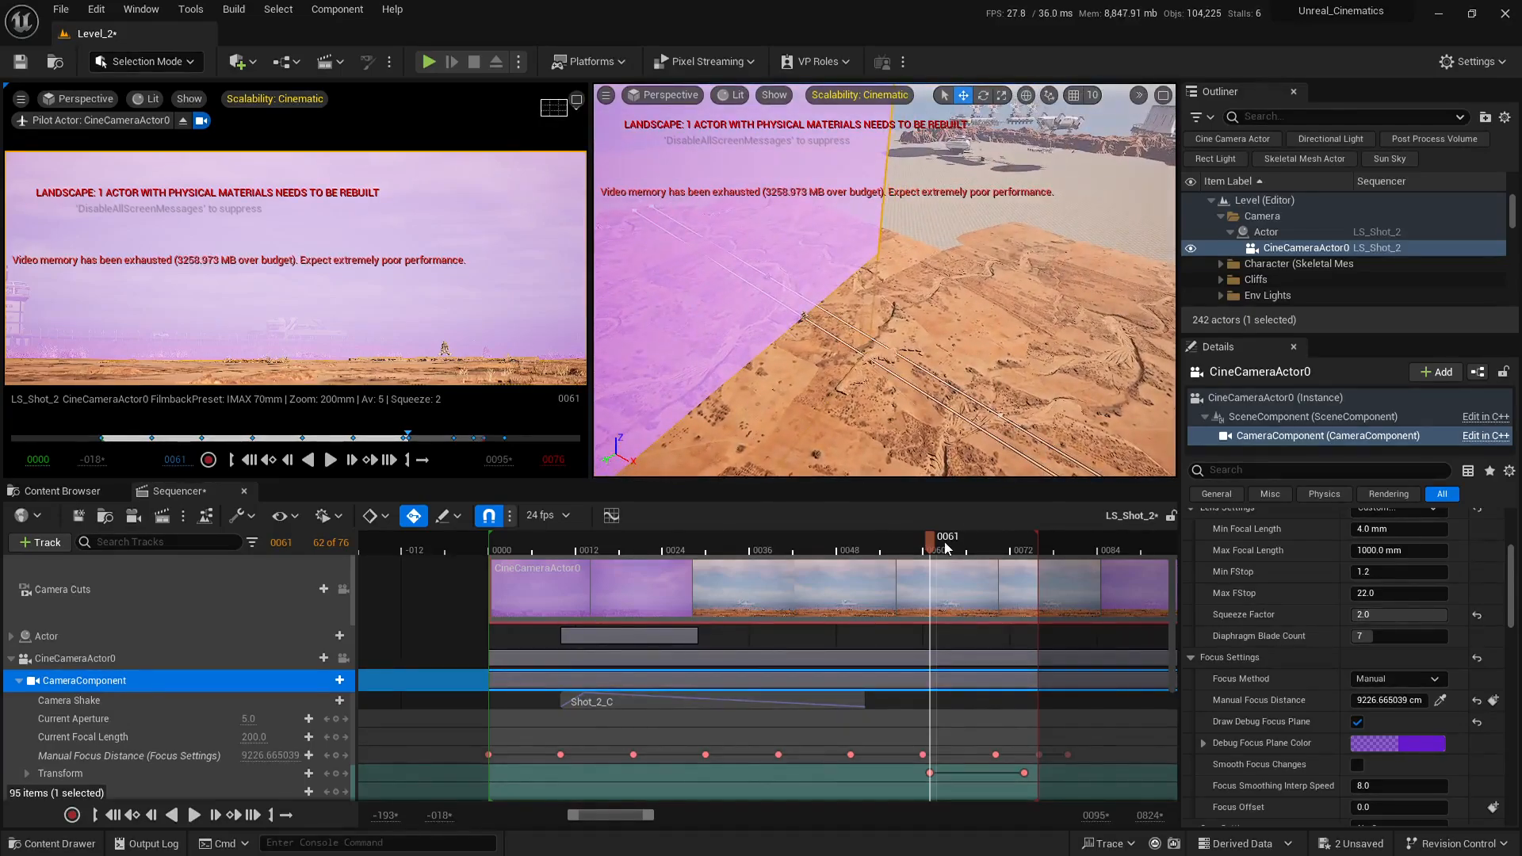
- Undo the last scene depth pick and check the focus plane against the nearer hoverbike on frame 60
{"action": "mouse_move", "coordinate": [931, 548]}
{"action": "left_mouse_down"}
{"action": "mouse_move", "coordinate": [906, 547]}
{"action": "mouse_move", "coordinate": [932, 542]}
{"action": "left_mouse_up"}
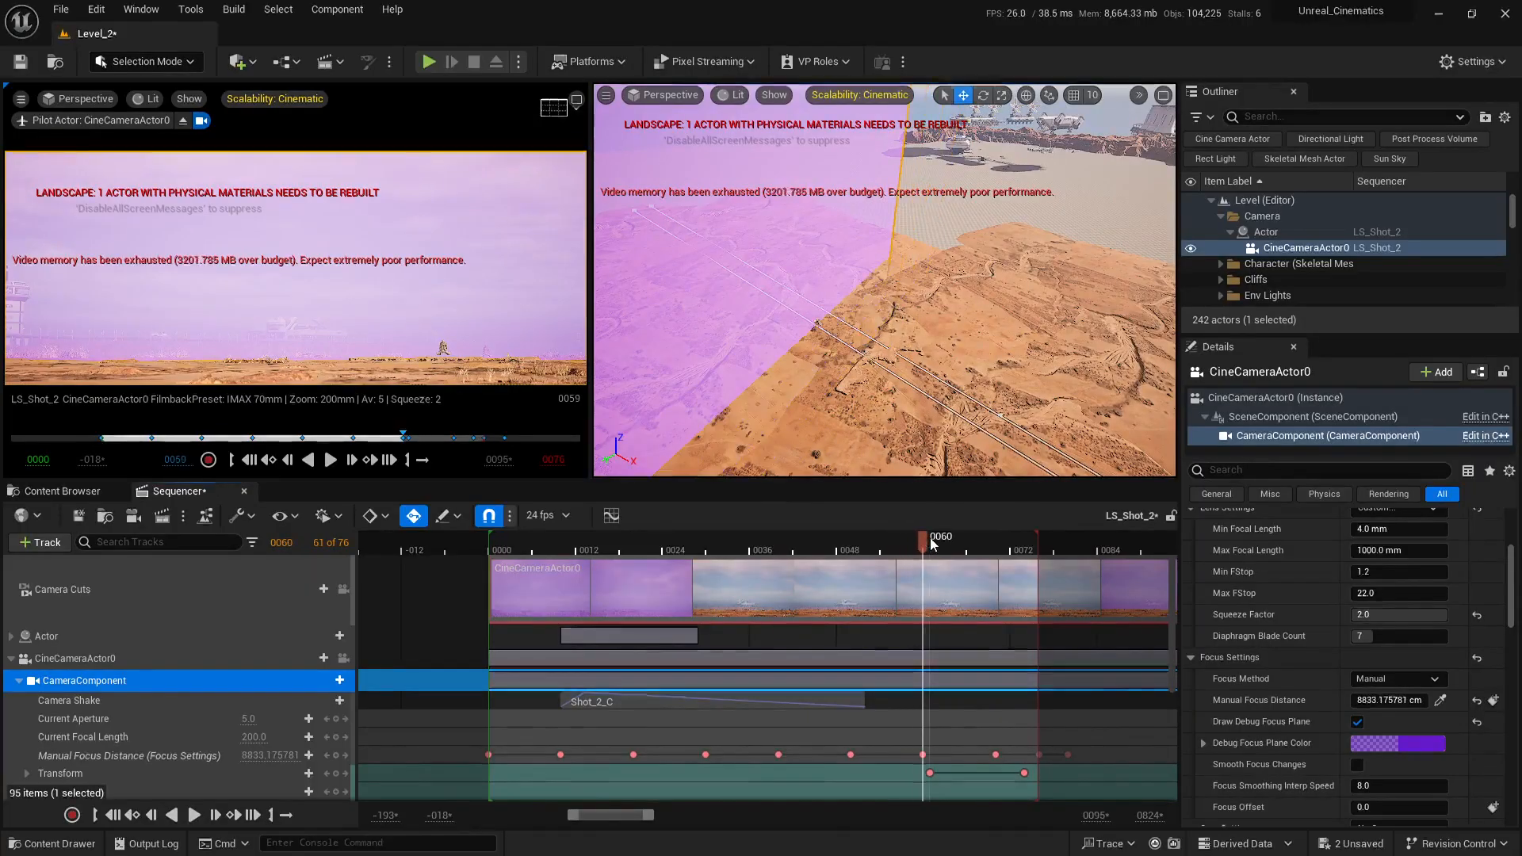
{"action": "right_click_drag", "start_coordinate": [949, 381], "coordinate": [872, 409]}
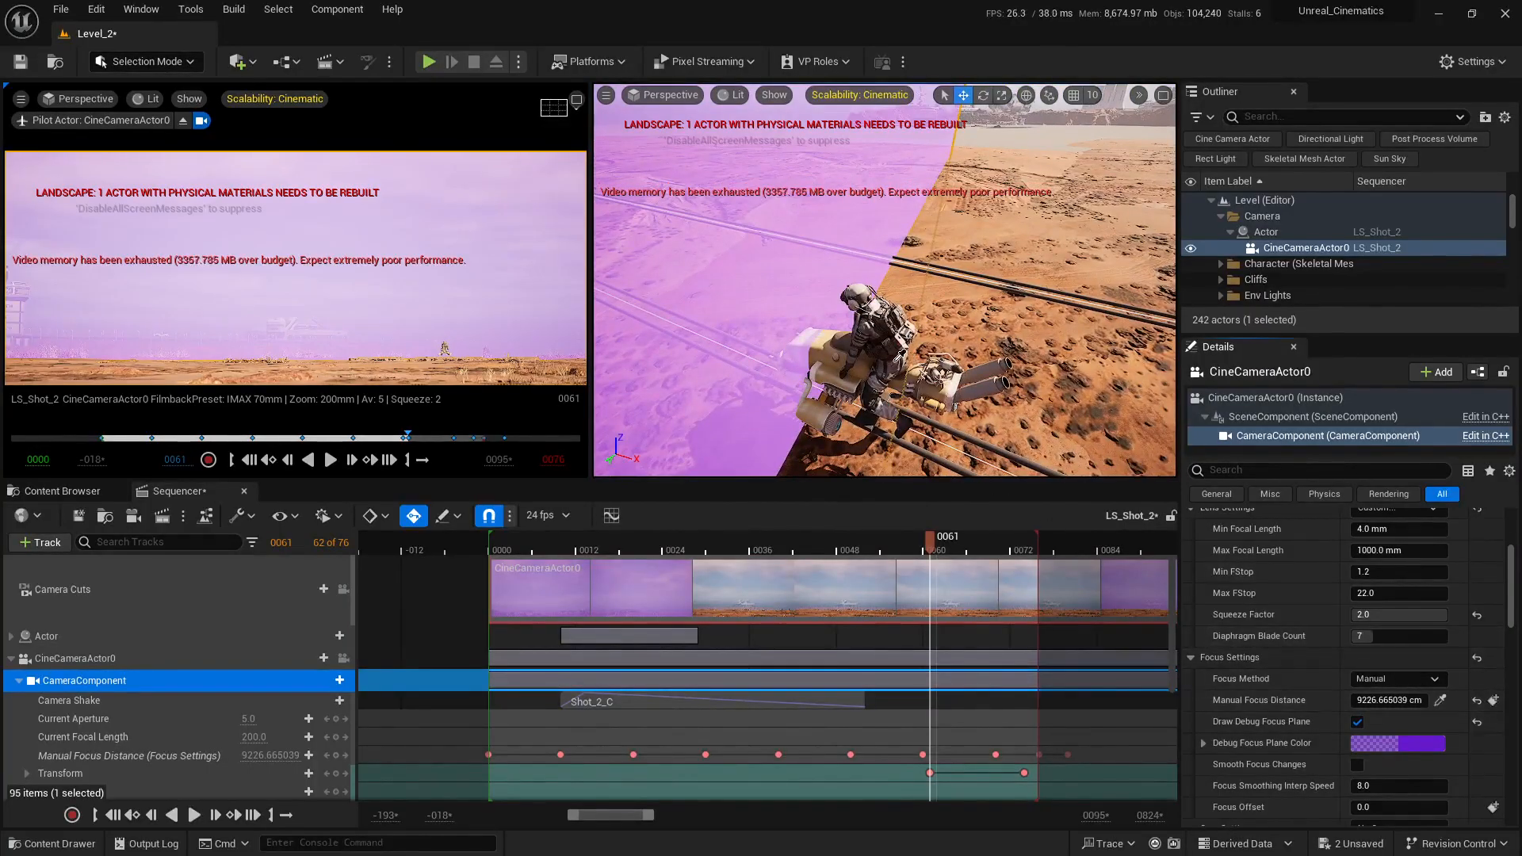
{"action": "key", "text": "ctrl+z"}
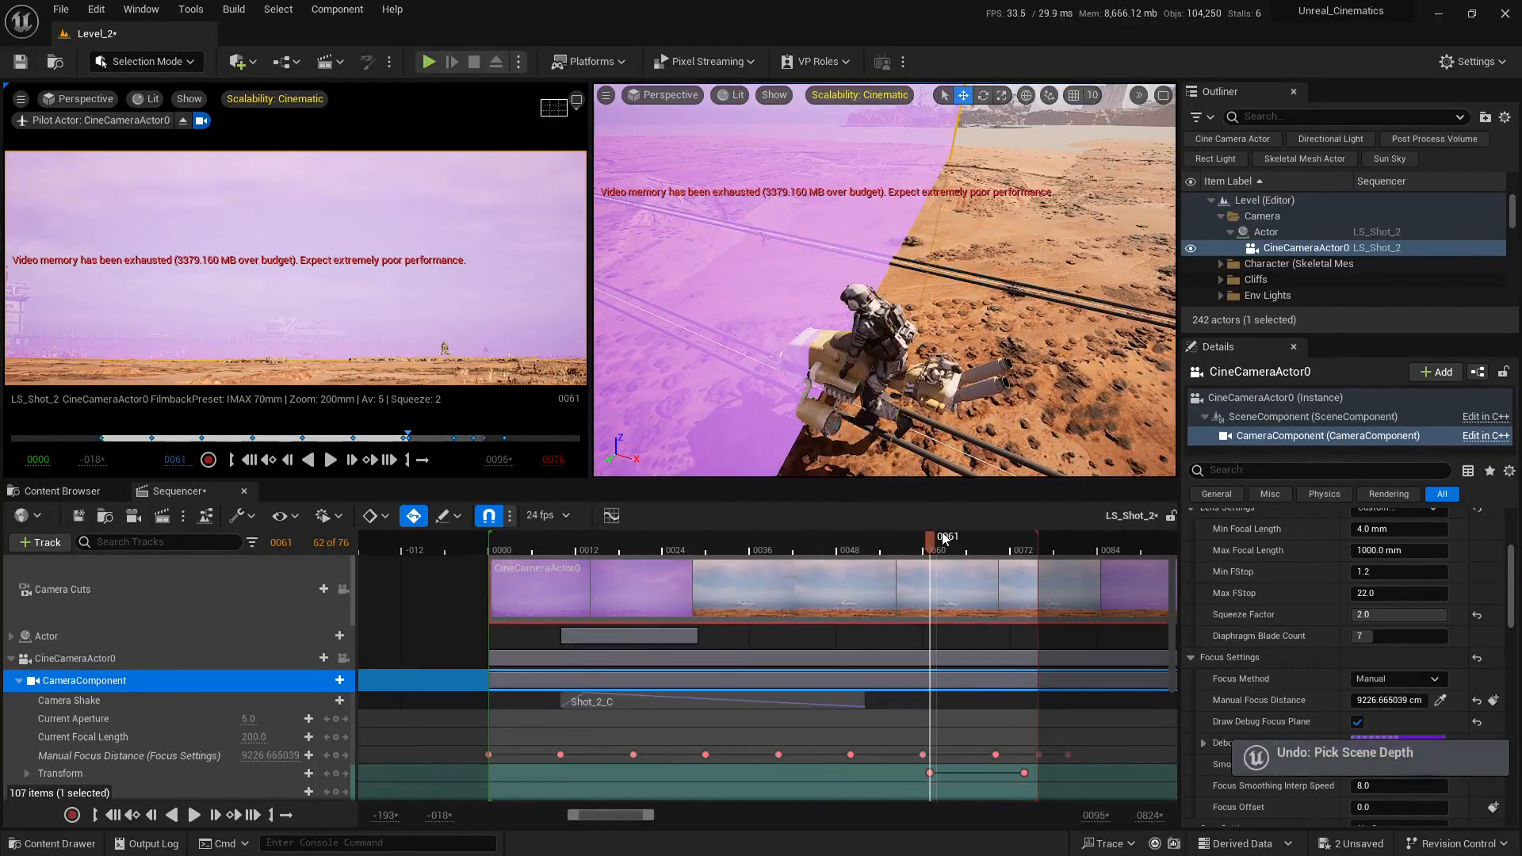
{"action": "left_click_drag", "start_coordinate": [932, 546], "coordinate": [914, 546]}
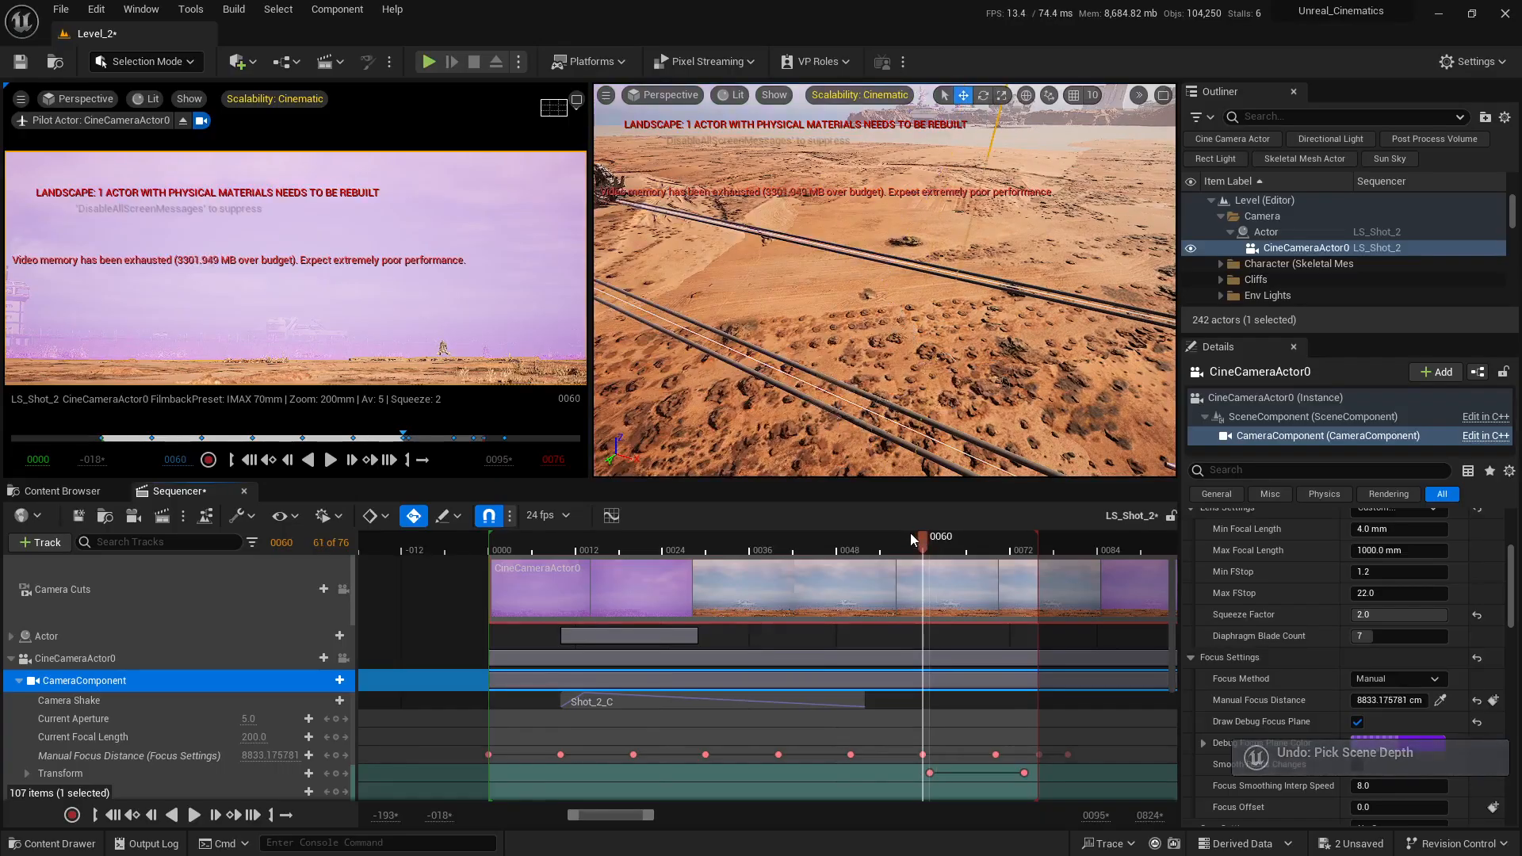
{"action": "right_click_drag", "start_coordinate": [885, 317], "coordinate": [853, 295]}
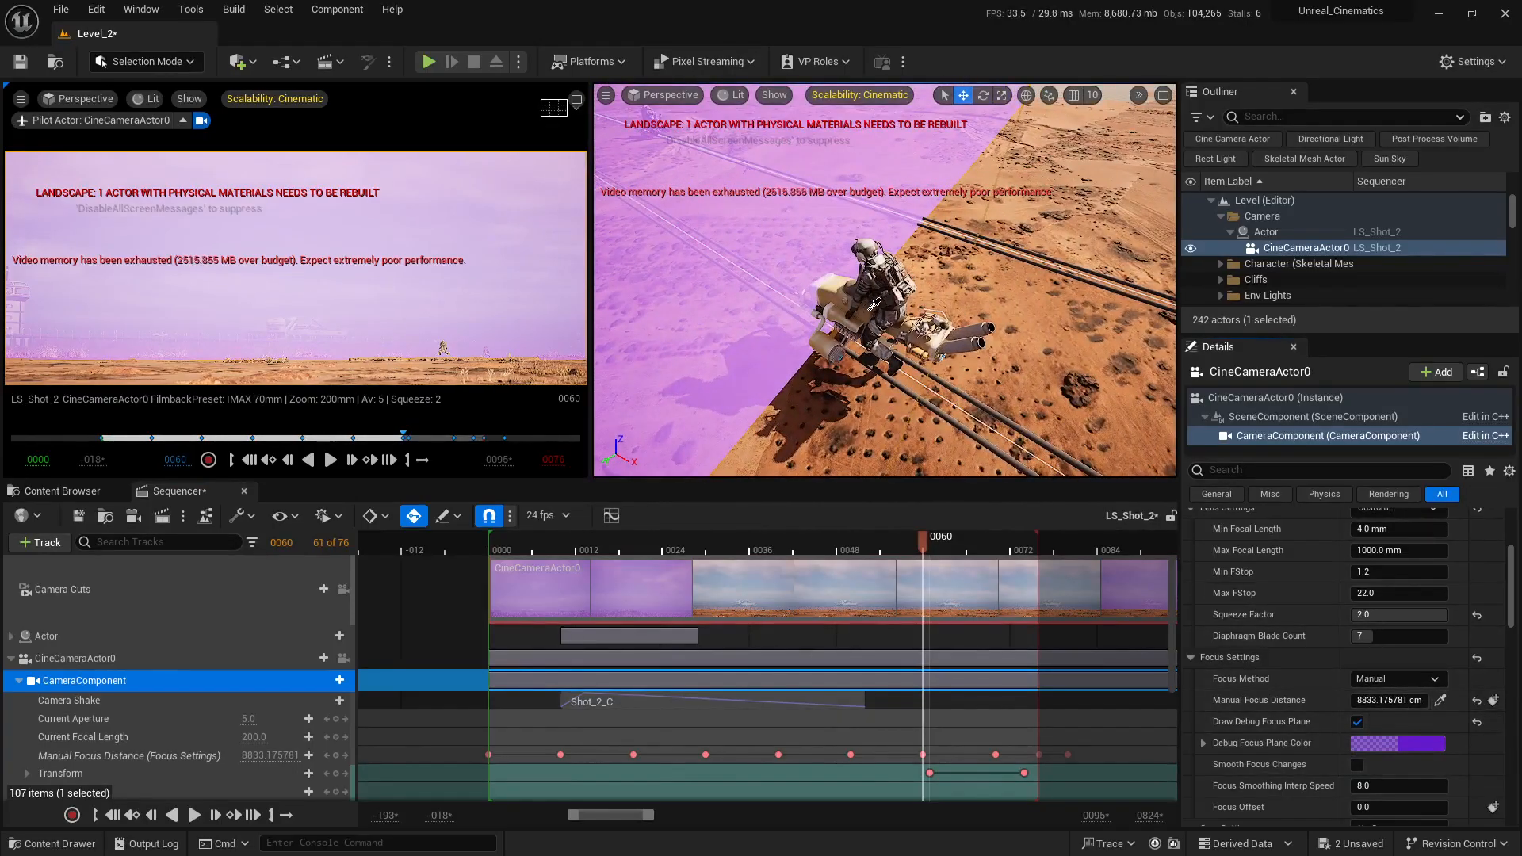
- Check the focus plane against the nearer hoverbike from frame 60 back to 51, using the maximized perspective viewport
{"action": "right_click_drag", "start_coordinate": [884, 295], "coordinate": [839, 302]}
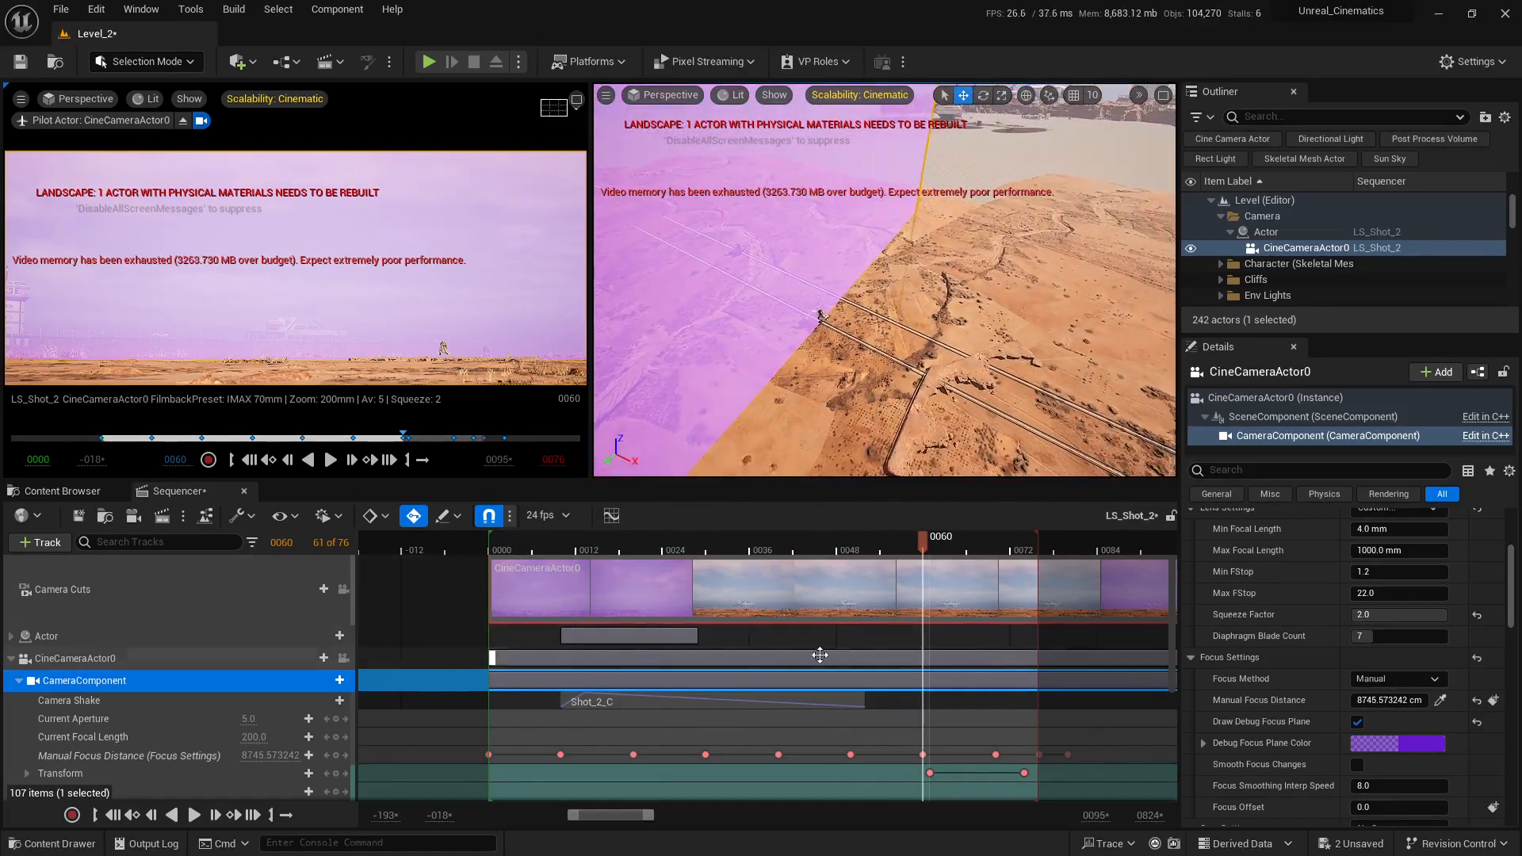
{"action": "scroll", "coordinate": [904, 567], "scroll_direction": "up", "scroll_amount": 2}
{"action": "left_click", "coordinate": [889, 548]}
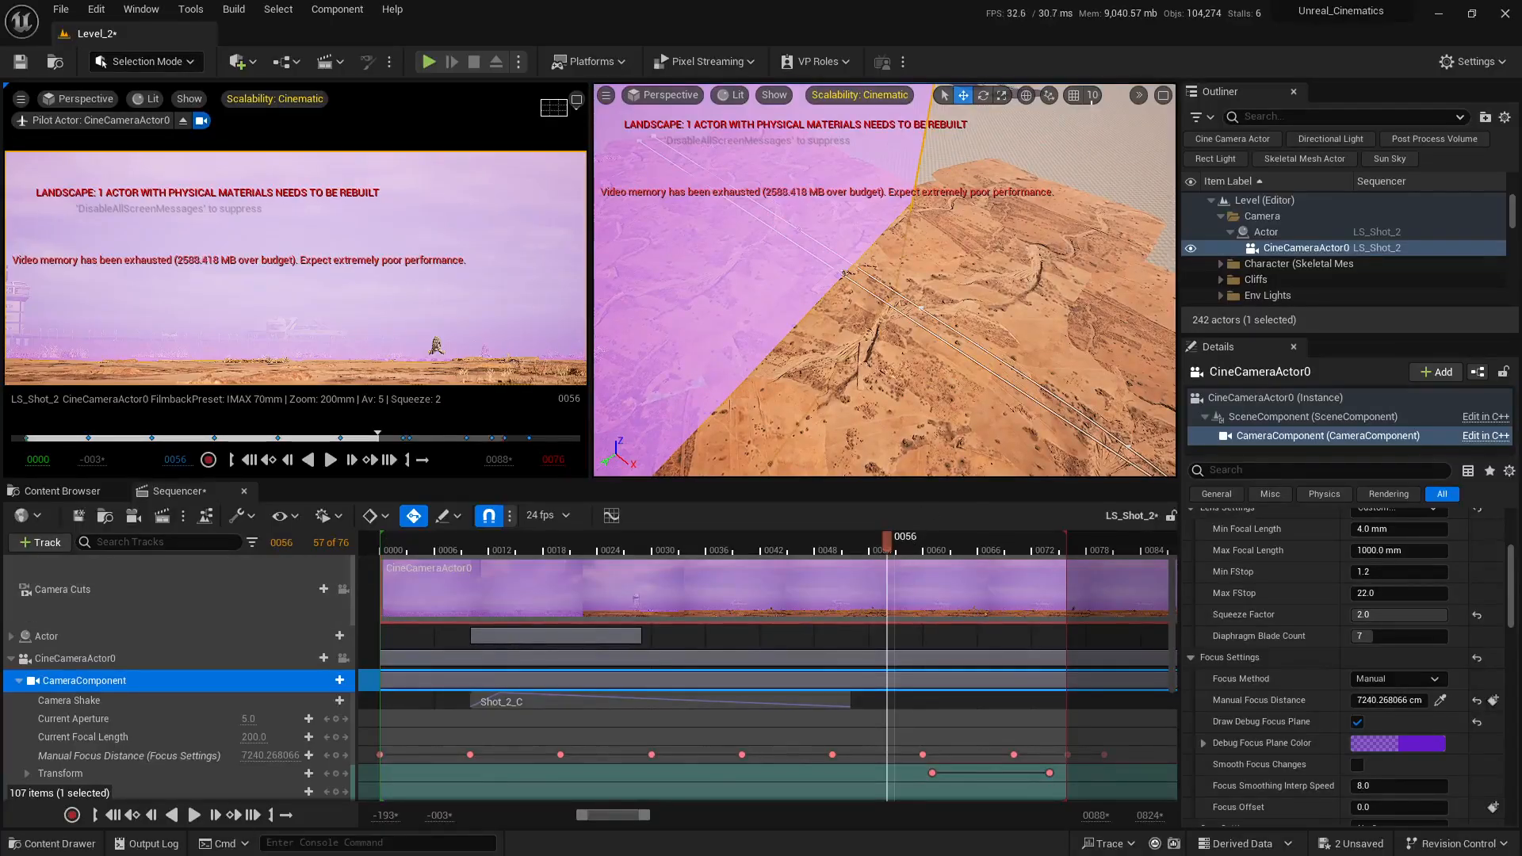
{"action": "left_click", "coordinate": [1163, 96]}
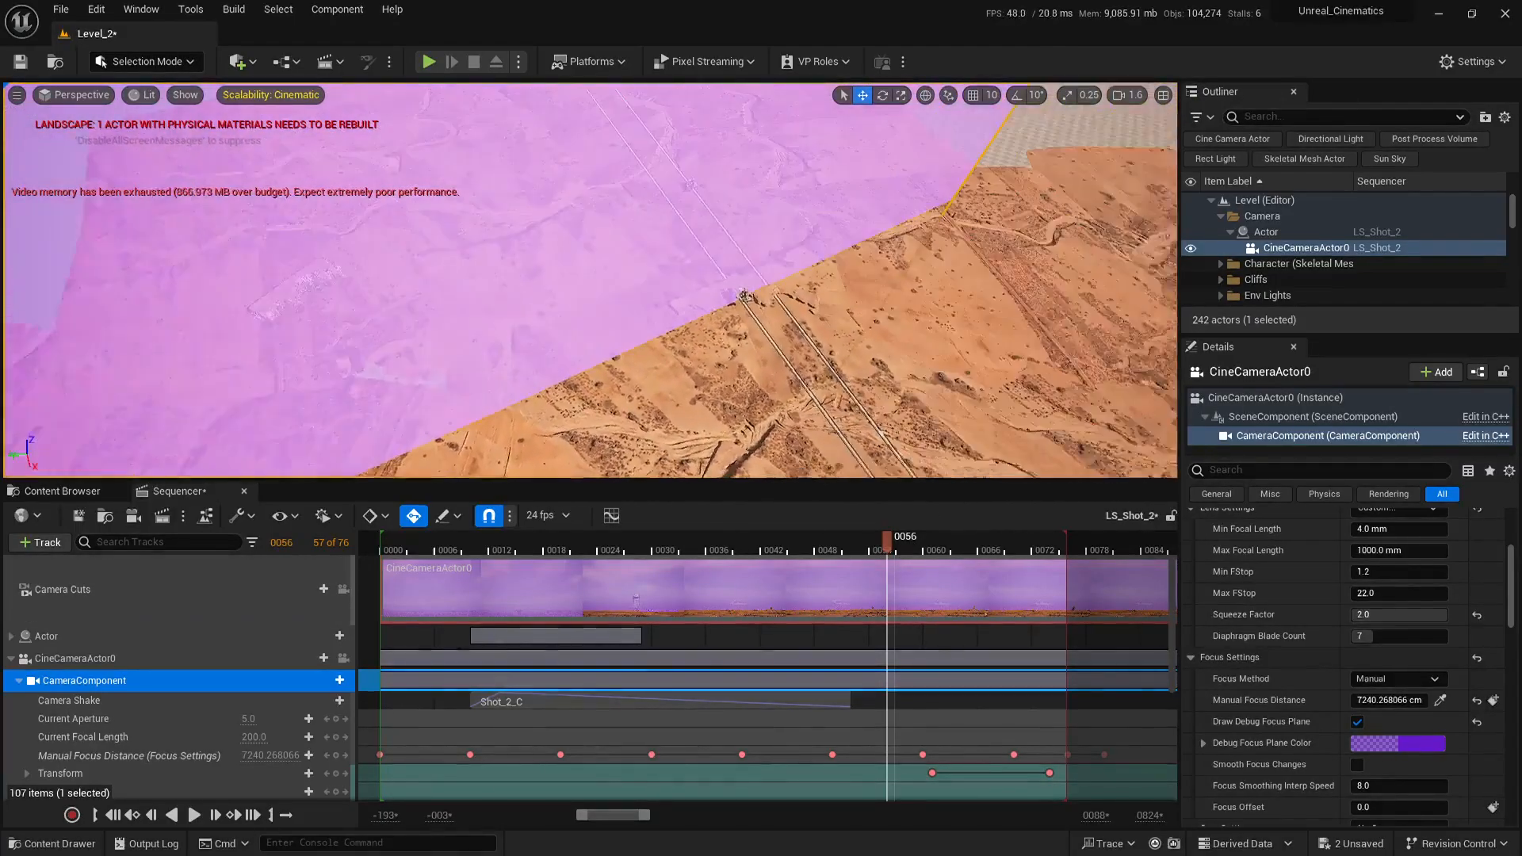
{"action": "scroll", "coordinate": [903, 554], "scroll_direction": "up", "scroll_amount": 2}
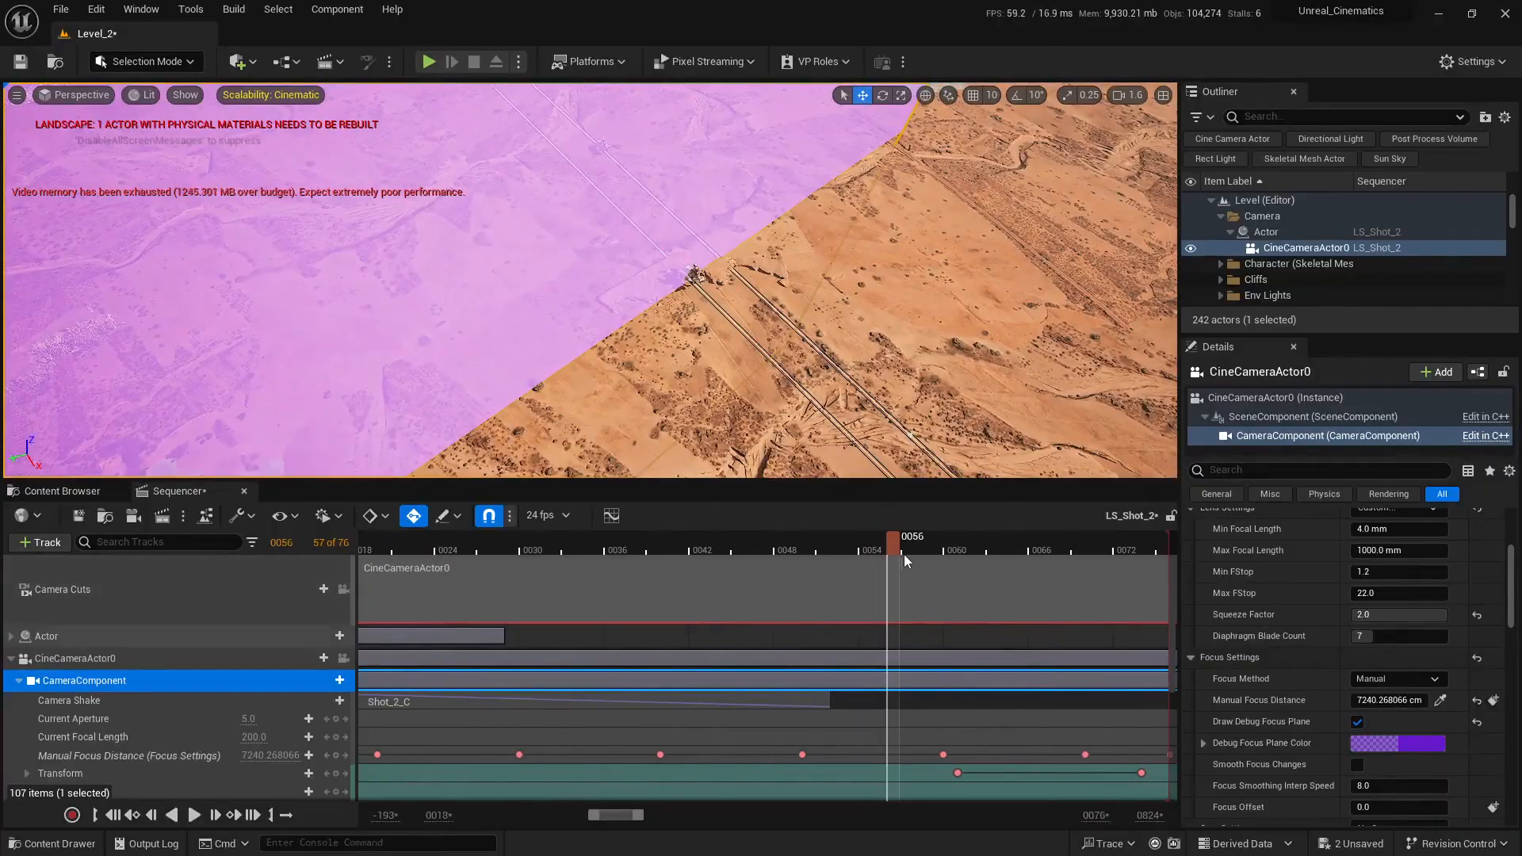
{"action": "left_click_drag", "start_coordinate": [902, 554], "coordinate": [827, 559]}
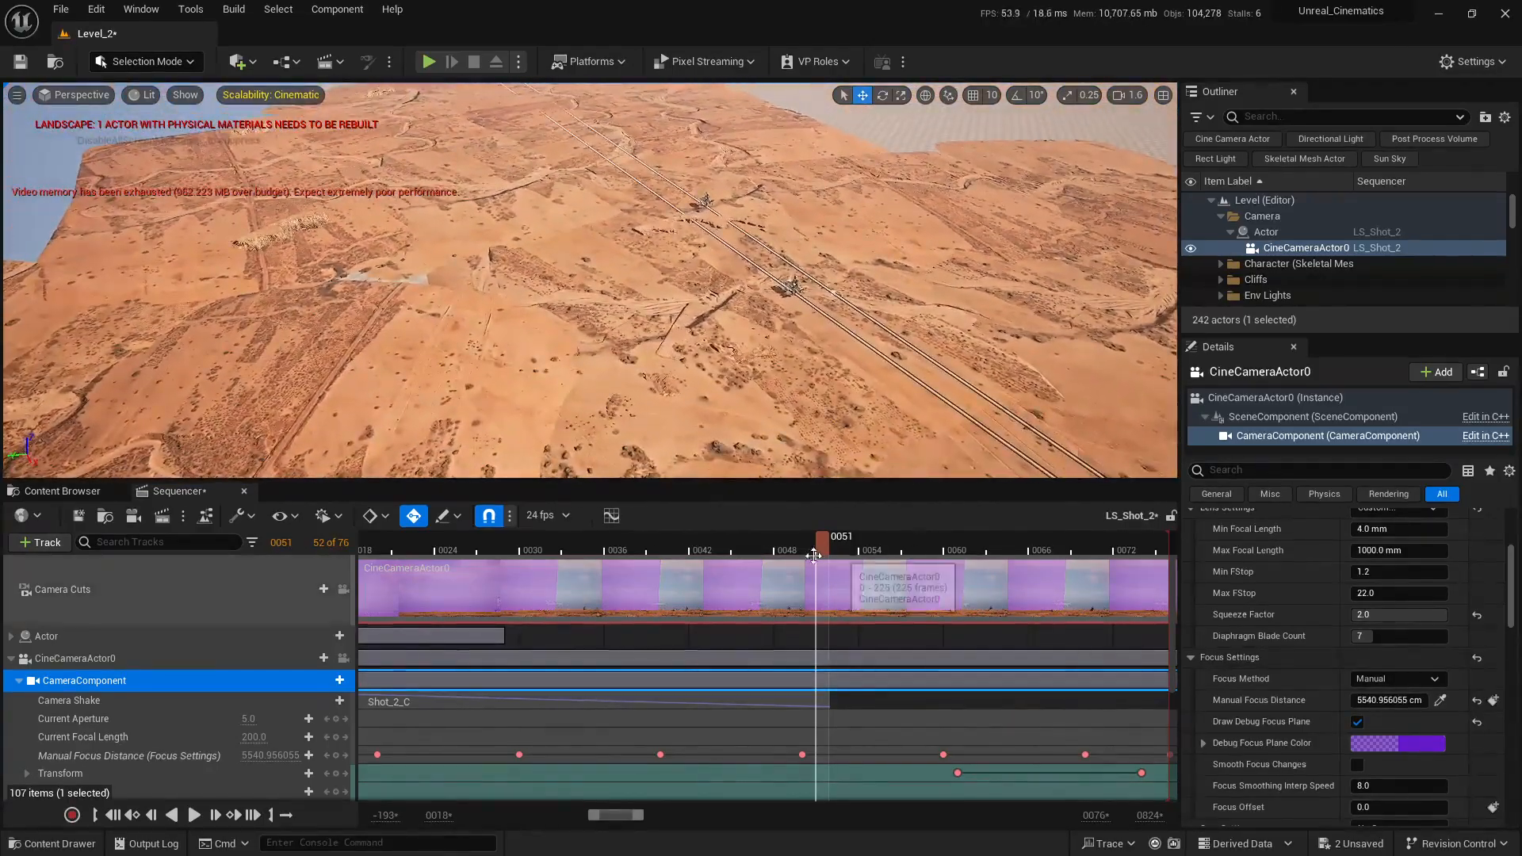
- Check the focus plane against the nearer hoverbike from frame 51 back to 22, including frames 38 and 30
{"action": "left_click_drag", "start_coordinate": [820, 549], "coordinate": [682, 549]}
{"action": "right_click_drag", "start_coordinate": [692, 428], "coordinate": [692, 388]}
{"action": "right_click_drag", "start_coordinate": [674, 548], "coordinate": [995, 596]}
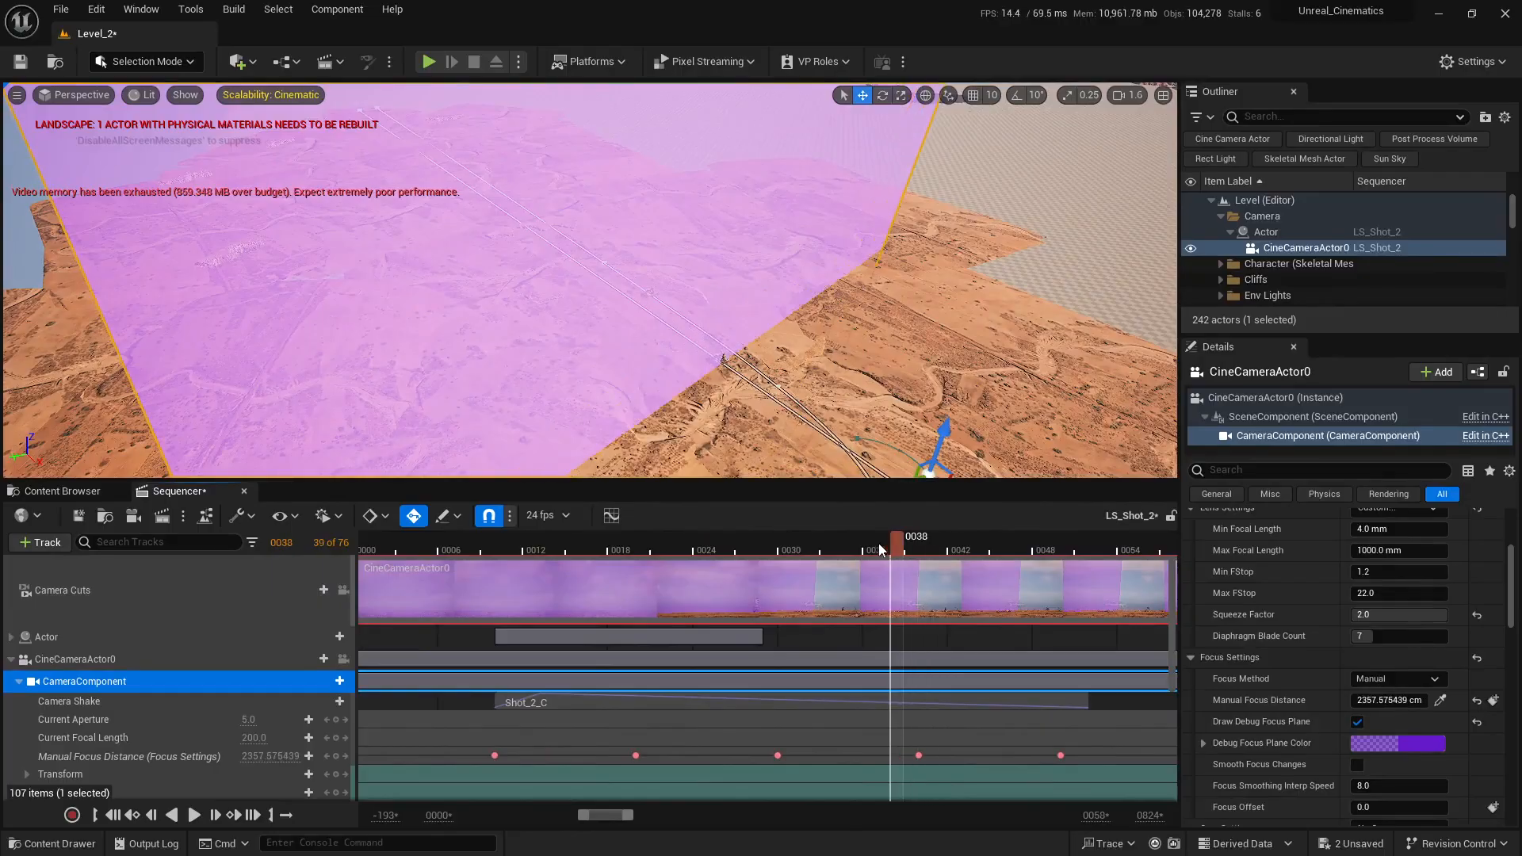
{"action": "left_click_drag", "start_coordinate": [797, 545], "coordinate": [782, 539]}
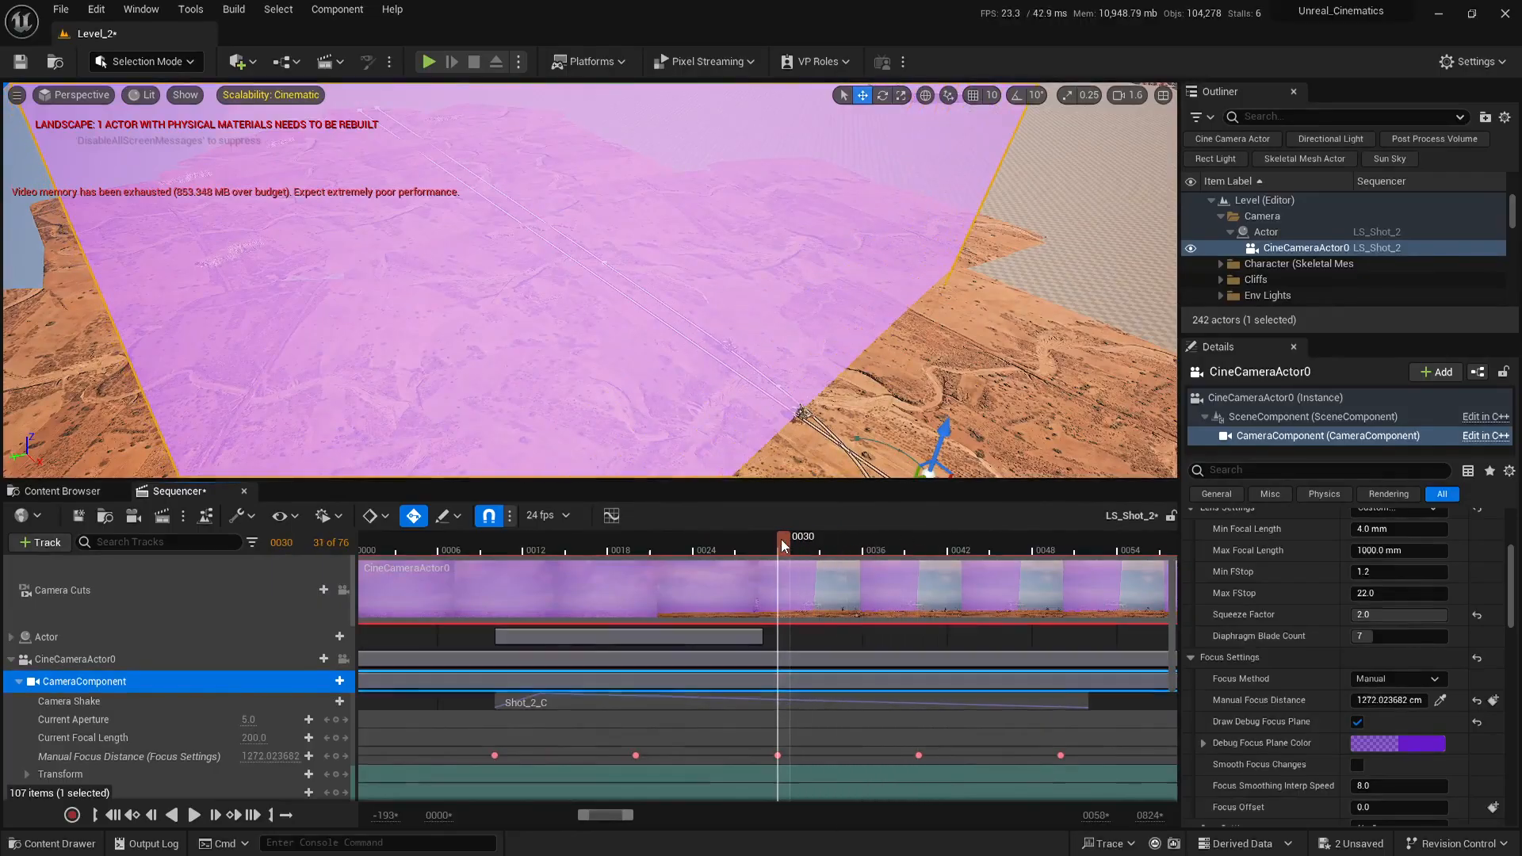
{"action": "right_click_drag", "start_coordinate": [828, 615], "coordinate": [922, 585]}
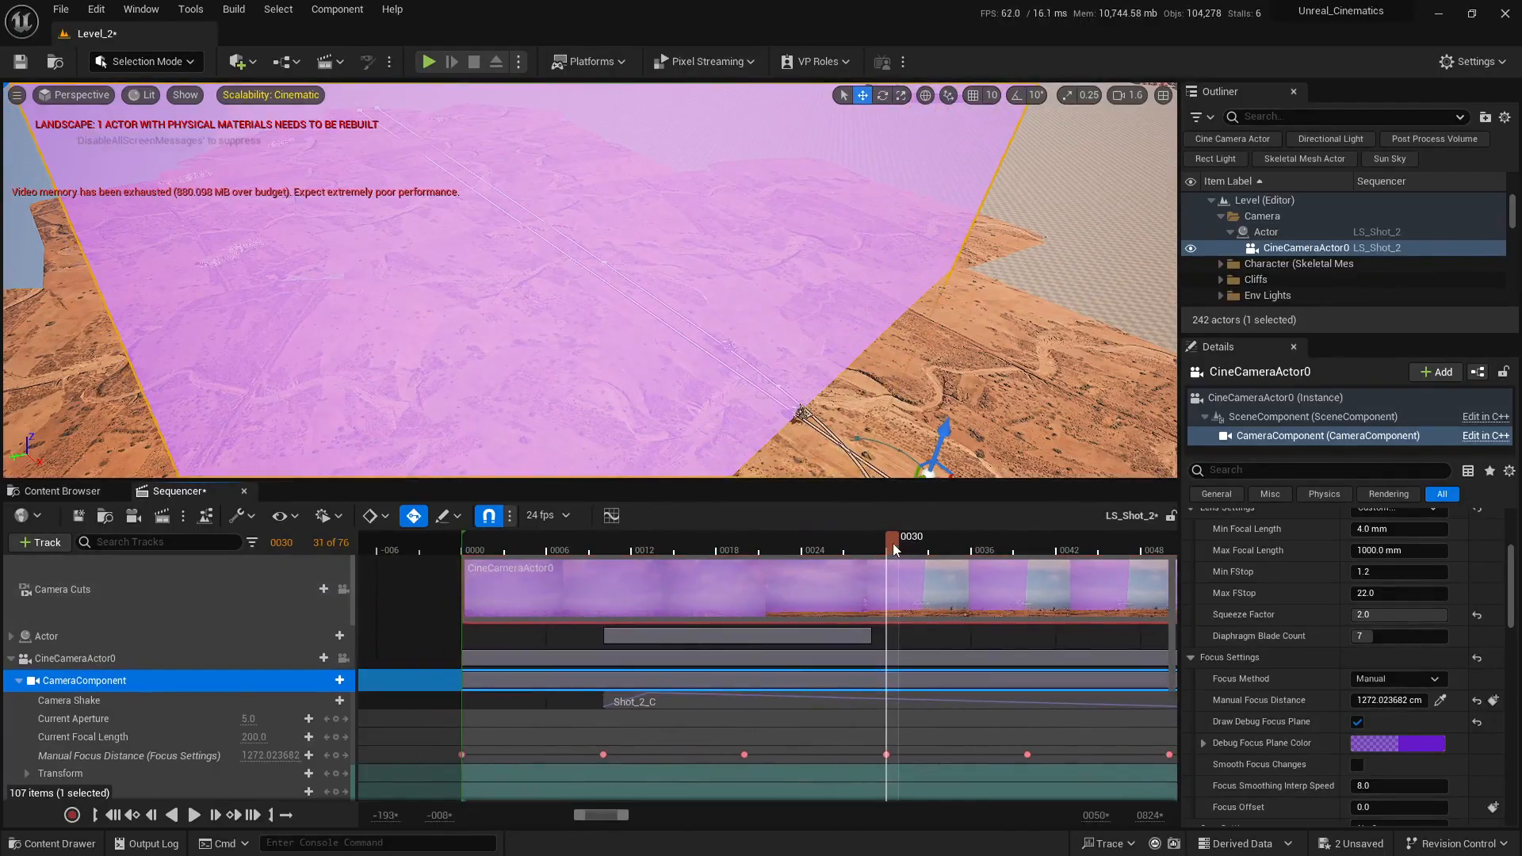
{"action": "left_click_drag", "start_coordinate": [892, 544], "coordinate": [789, 547]}
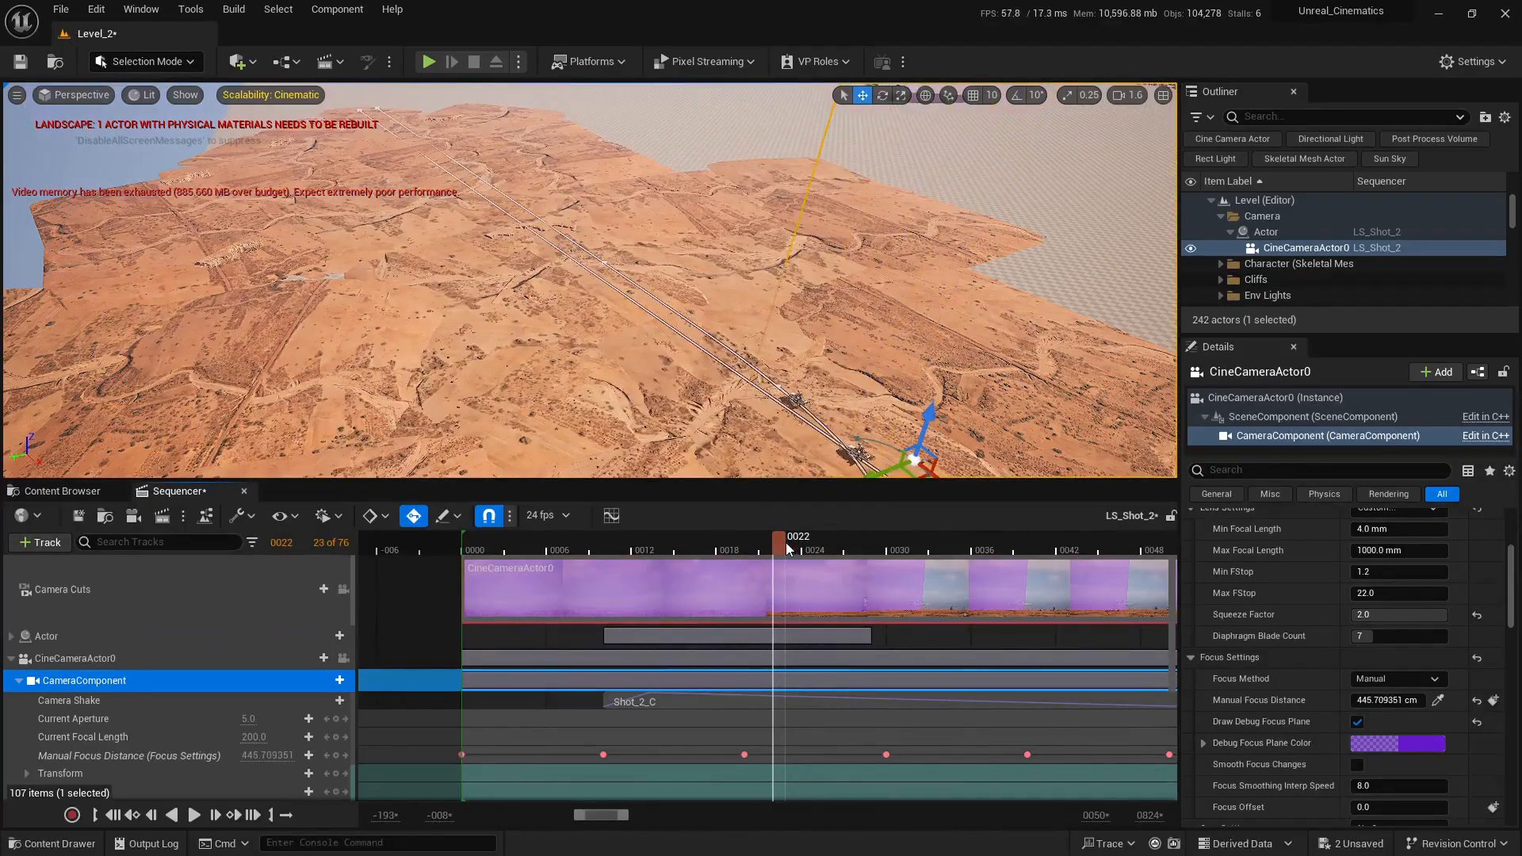
- Inspect the focus plane around the hoverbikes from several angles on frames 22, 14 and 10
{"action": "right_click_drag", "start_coordinate": [591, 280], "coordinate": [356, 289]}
{"action": "mouse_move", "coordinate": [907, 361]}
{"action": "right_mouse_down"}
{"action": "mouse_move", "coordinate": [864, 349]}
{"action": "mouse_move", "coordinate": [907, 361]}
{"action": "right_mouse_up"}
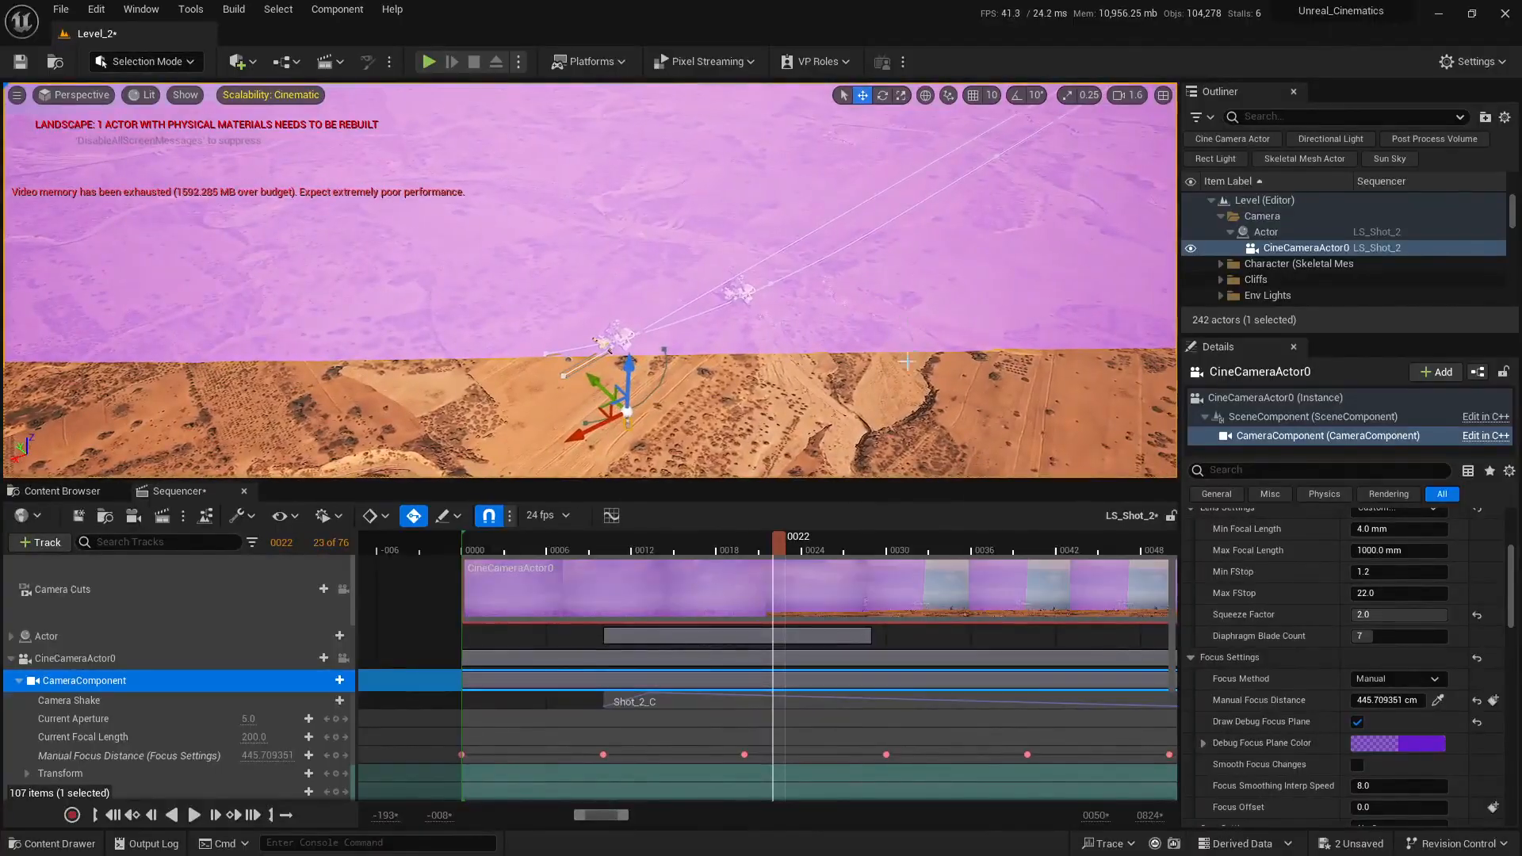
{"action": "left_click_drag", "start_coordinate": [777, 547], "coordinate": [666, 543]}
{"action": "right_click_drag", "start_coordinate": [590, 280], "coordinate": [355, 289]}
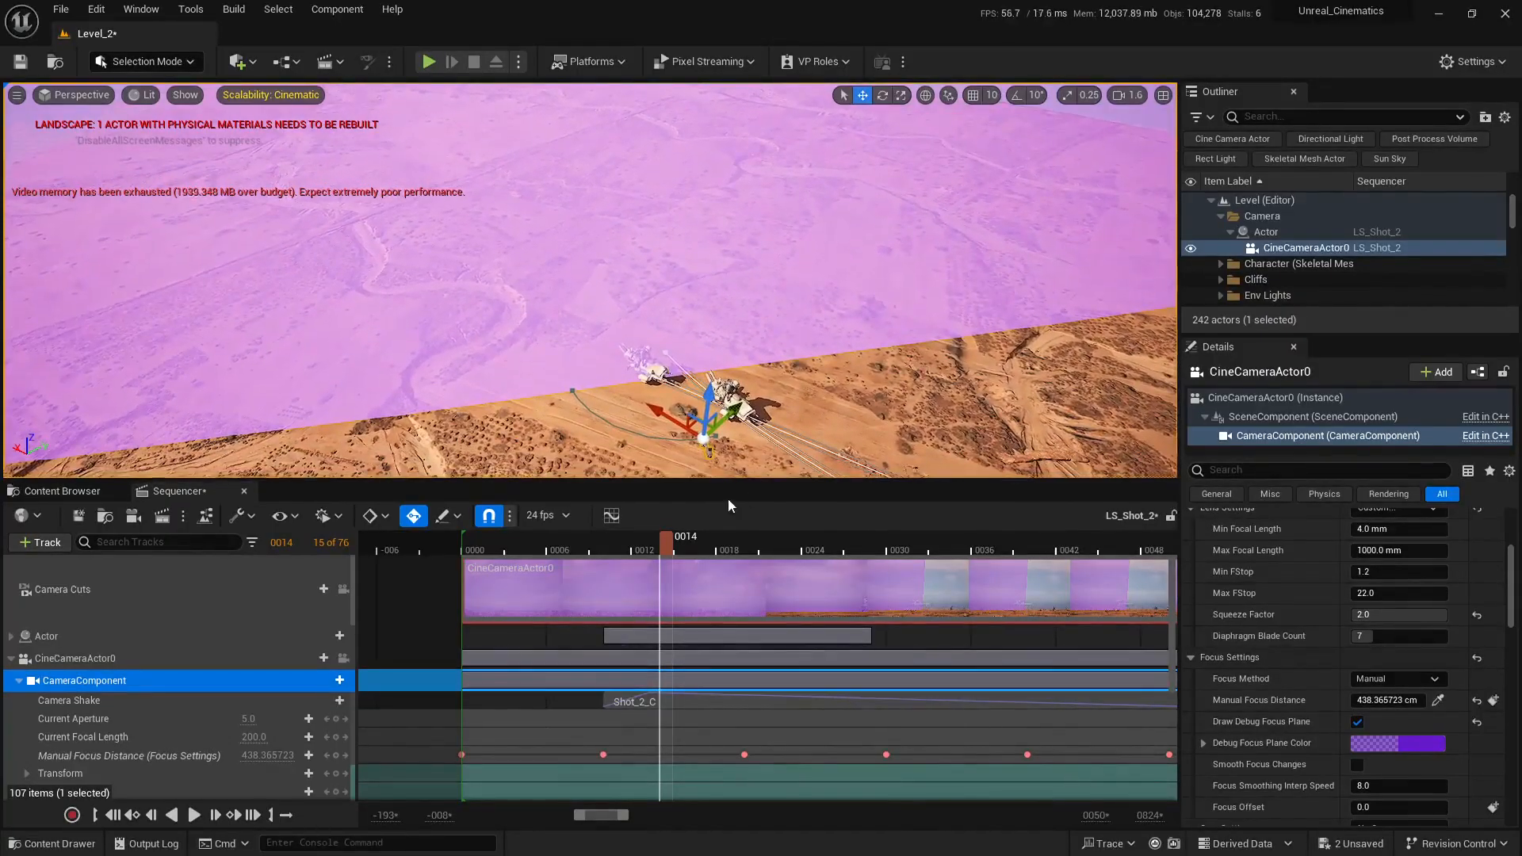
{"action": "left_click_drag", "start_coordinate": [649, 547], "coordinate": [632, 552]}
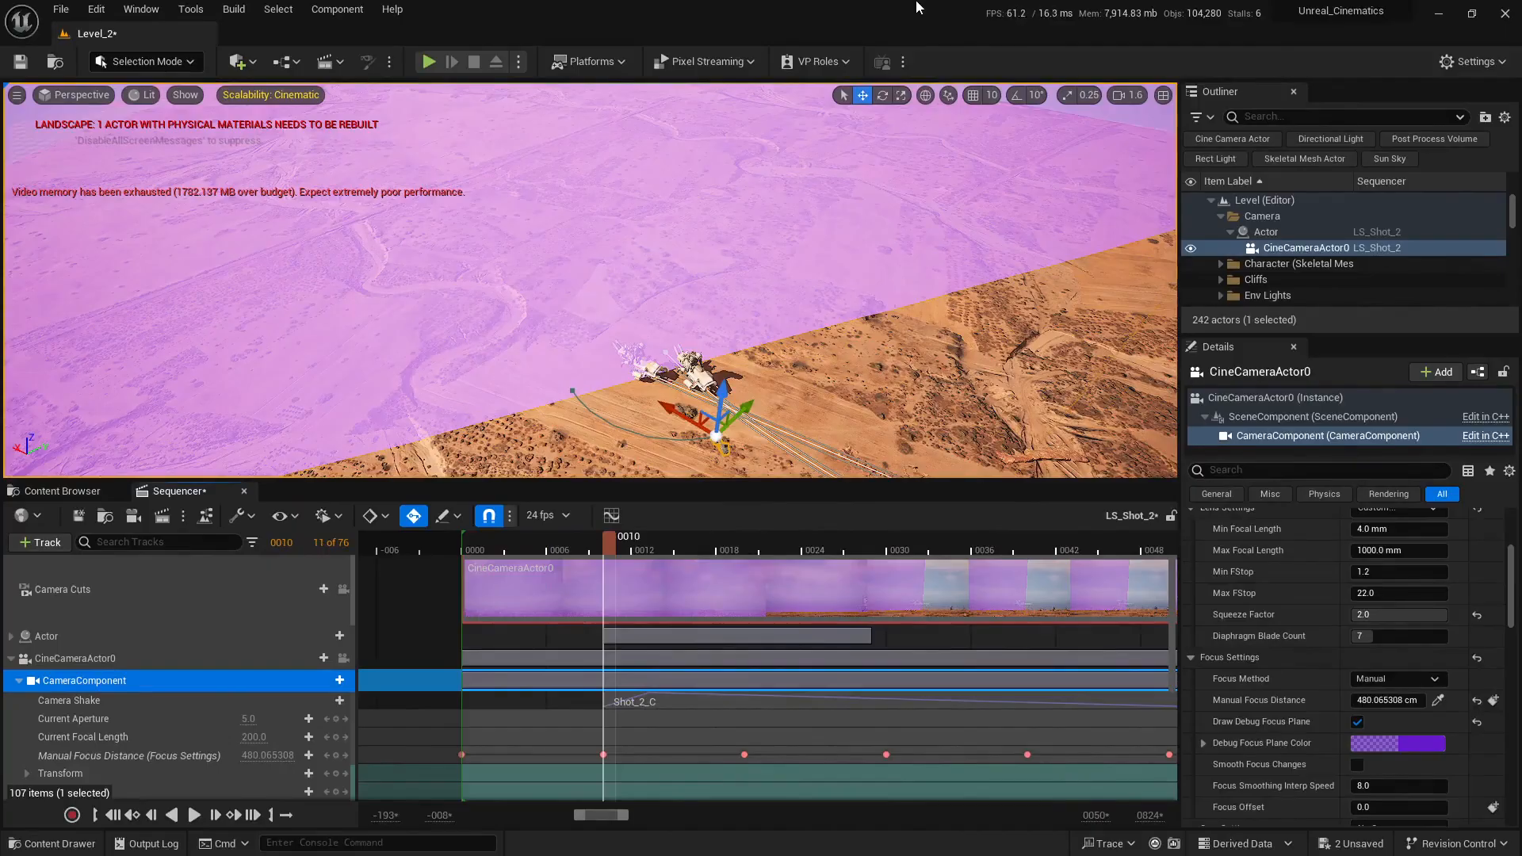
{"action": "right_click_drag", "start_coordinate": [984, 434], "coordinate": [1142, 456]}
{"action": "right_click_drag", "start_coordinate": [985, 507], "coordinate": [955, 474]}
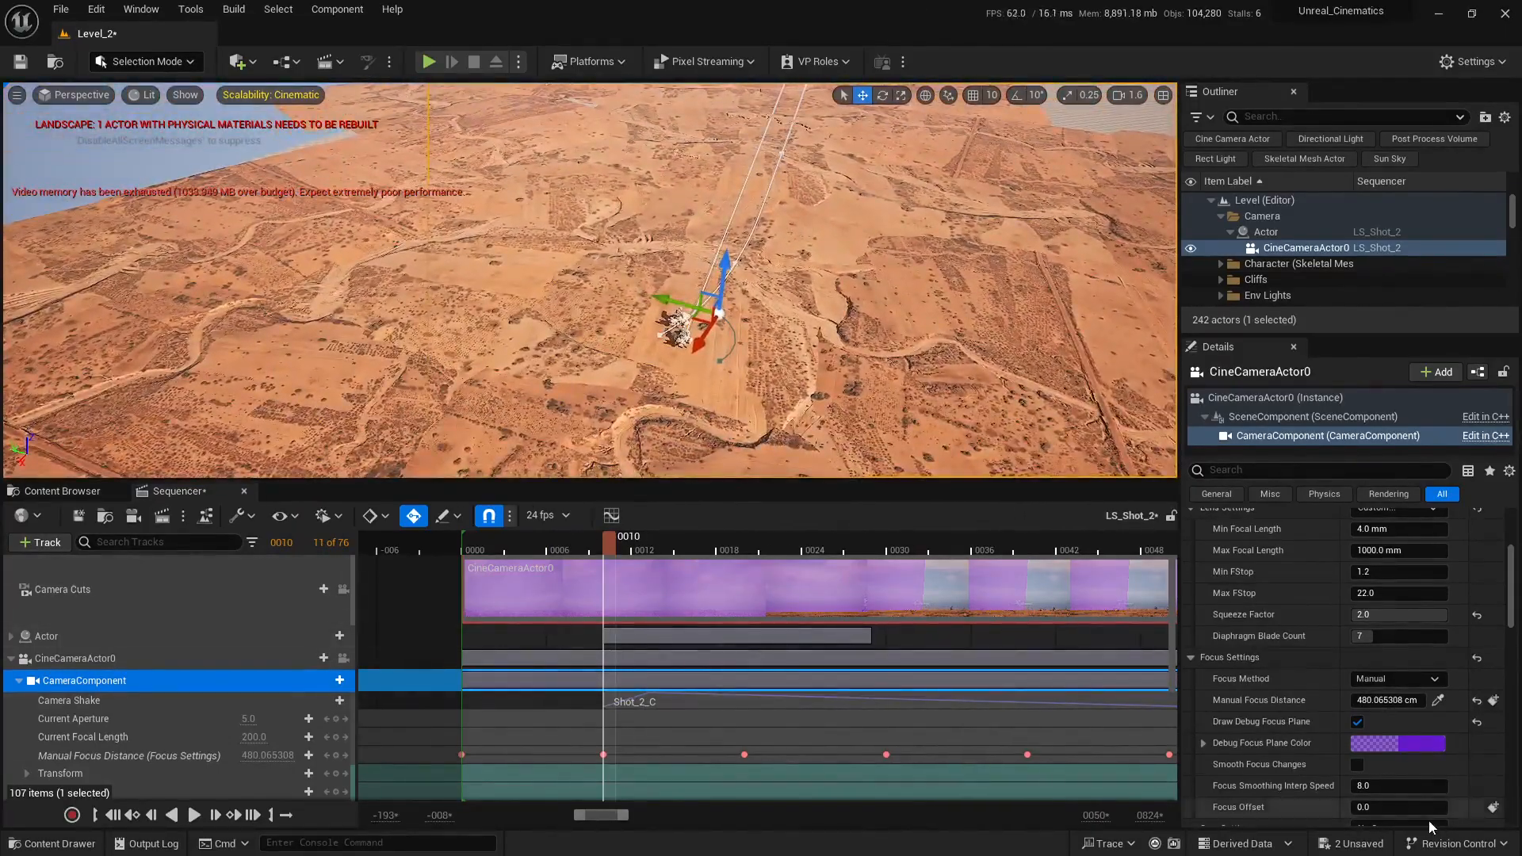
- Save the modified content and turn off Draw Debug Focus Plane on the camera component
{"action": "left_click", "coordinate": [1363, 843]}
{"action": "left_click", "coordinate": [888, 596]}
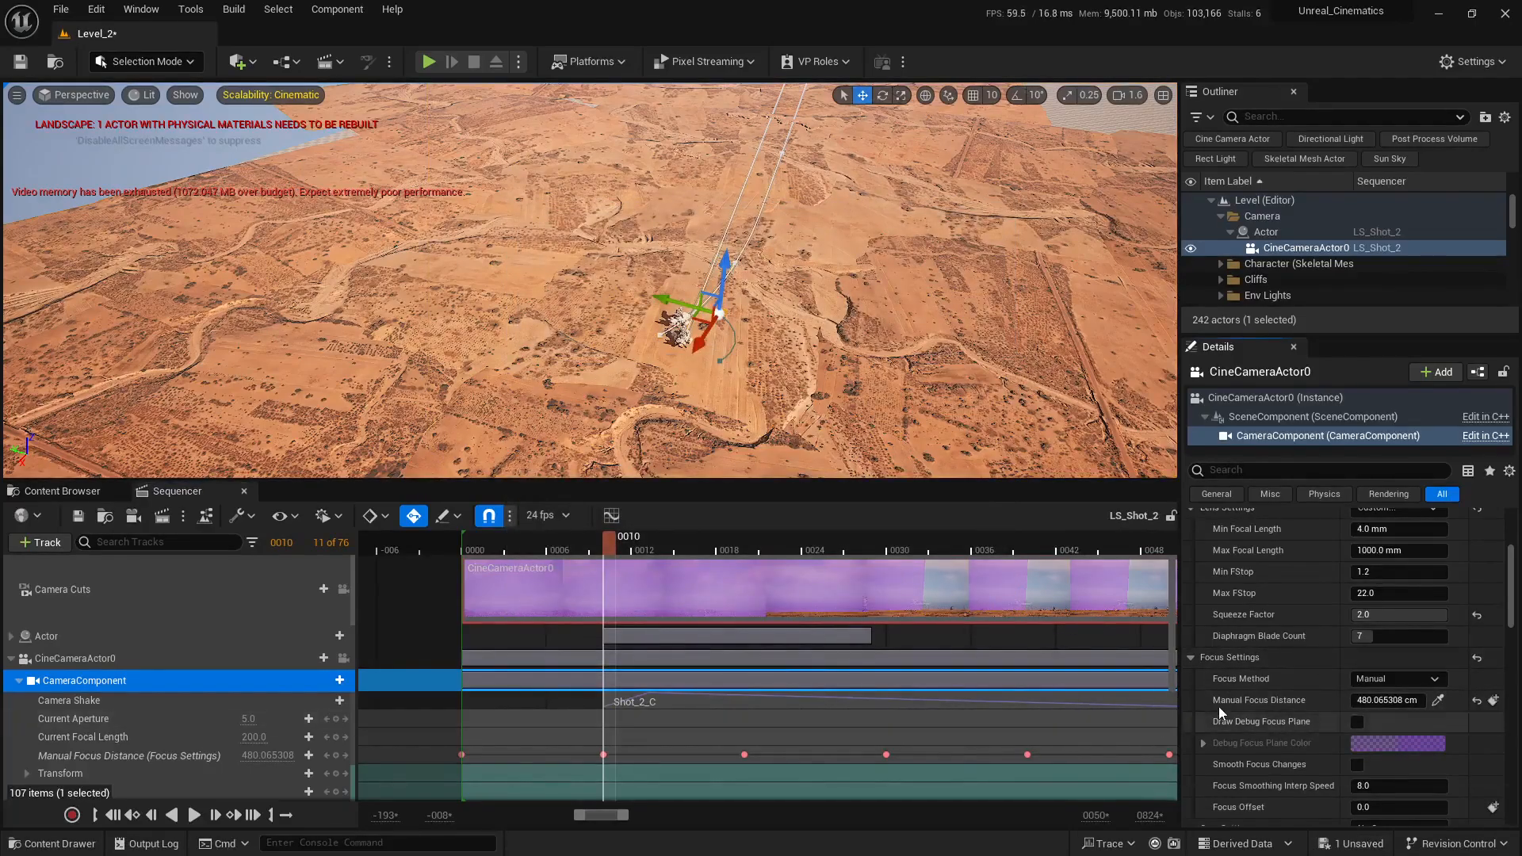
{"action": "scroll", "coordinate": [1220, 707], "scroll_direction": "up", "scroll_amount": 5}
{"action": "scroll", "coordinate": [1269, 674], "scroll_direction": "up", "scroll_amount": 2}
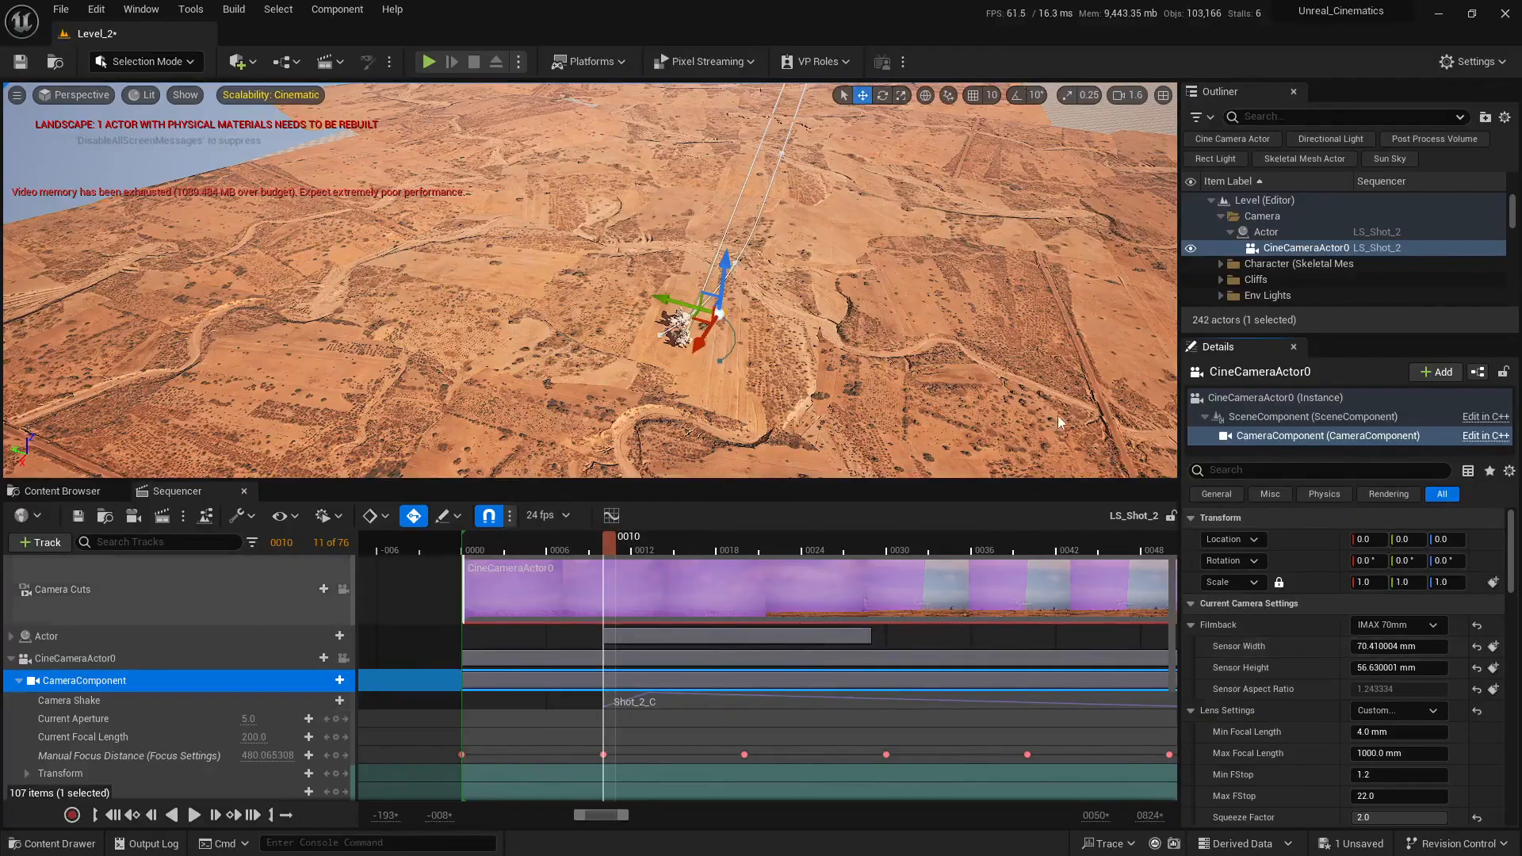
- Maximize the cine camera's viewport and play LS_Shot_2 from frame 10 to the end to review the focus
{"action": "left_click", "coordinate": [1163, 95]}
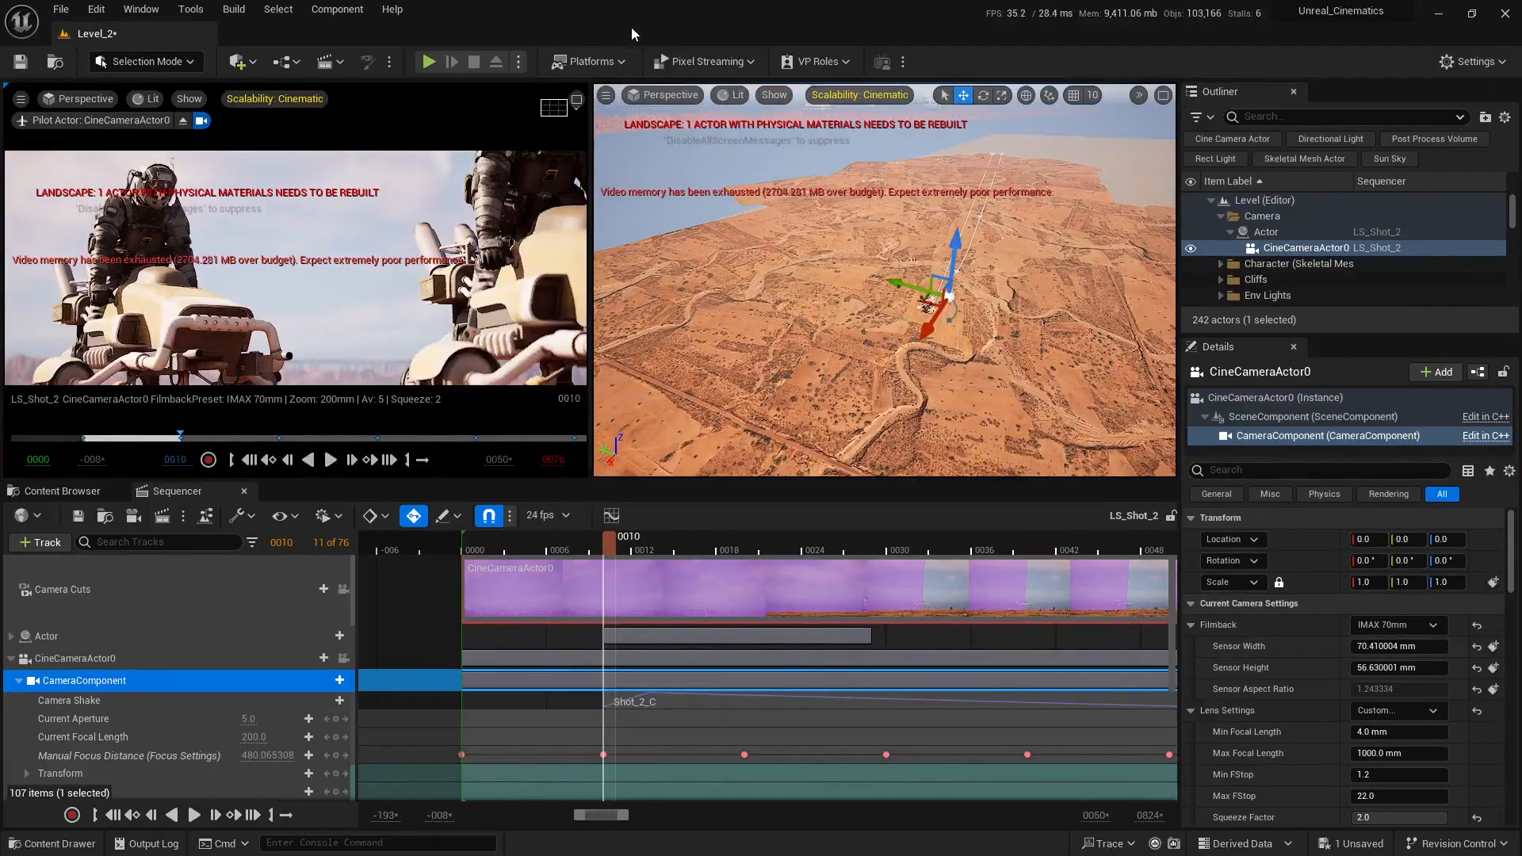
{"action": "left_click", "coordinate": [577, 101]}
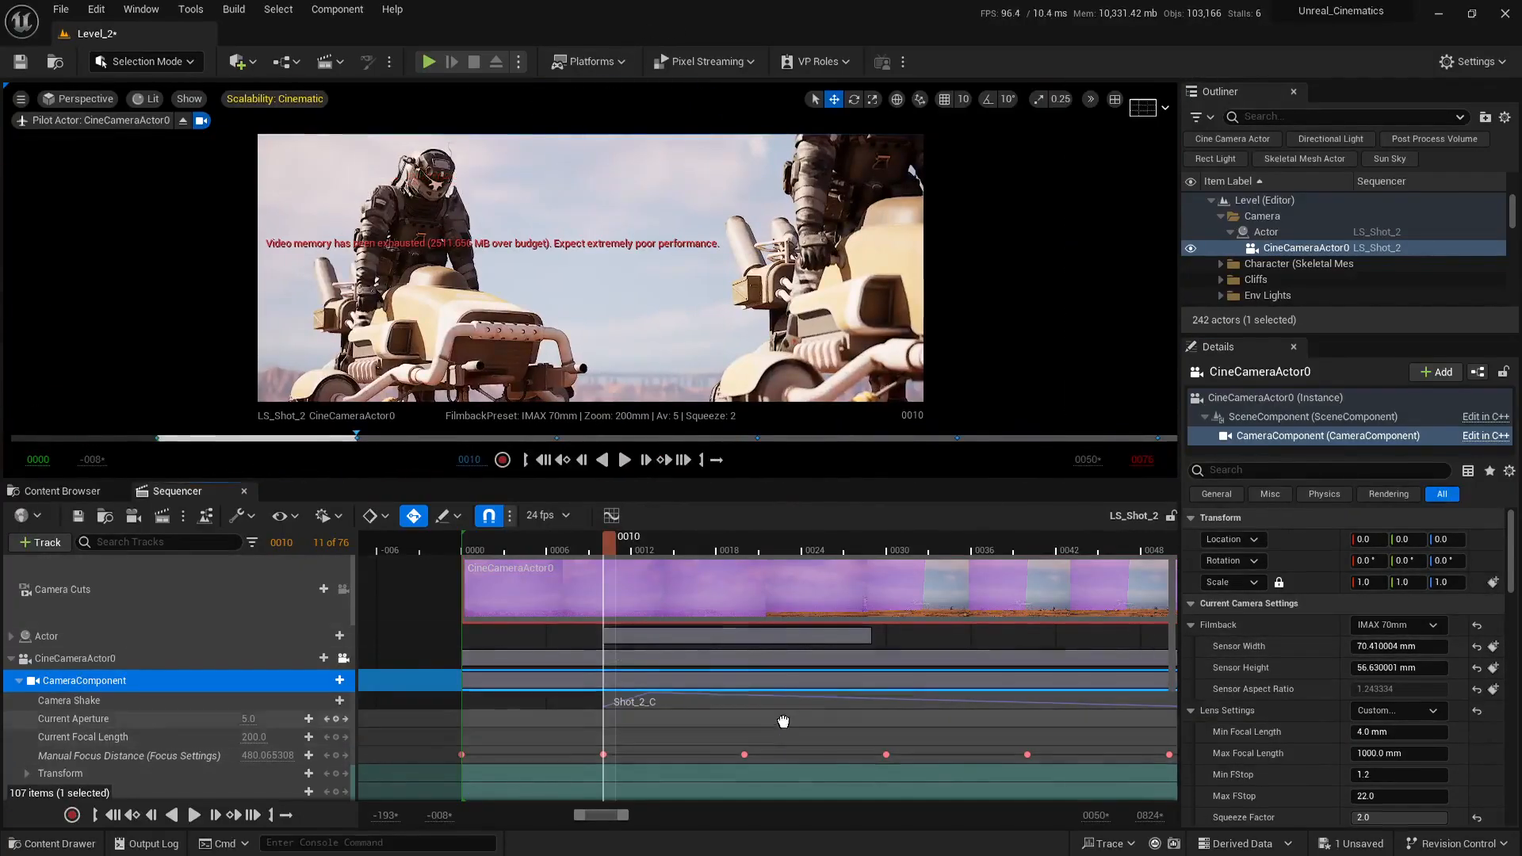
{"action": "scroll", "coordinate": [714, 698], "scroll_direction": "down", "scroll_amount": 1}
{"action": "scroll", "coordinate": [714, 697], "scroll_direction": "down", "scroll_amount": 3, "text": "ctrl"}
{"action": "right_click_drag", "start_coordinate": [678, 671], "coordinate": [711, 713]}
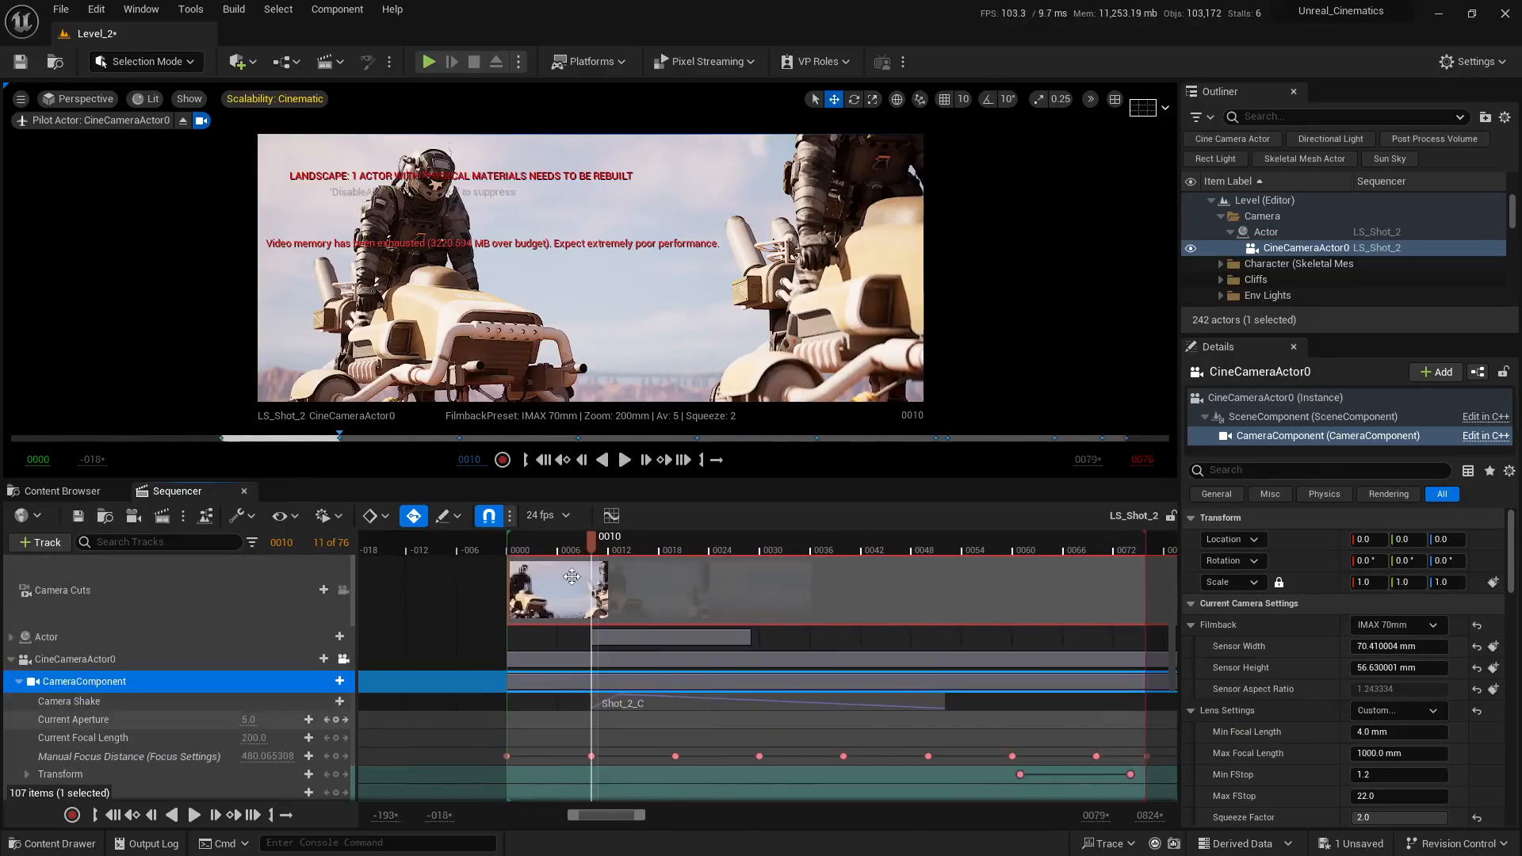
{"action": "left_click", "coordinate": [709, 716]}
{"action": "key", "text": "space"}
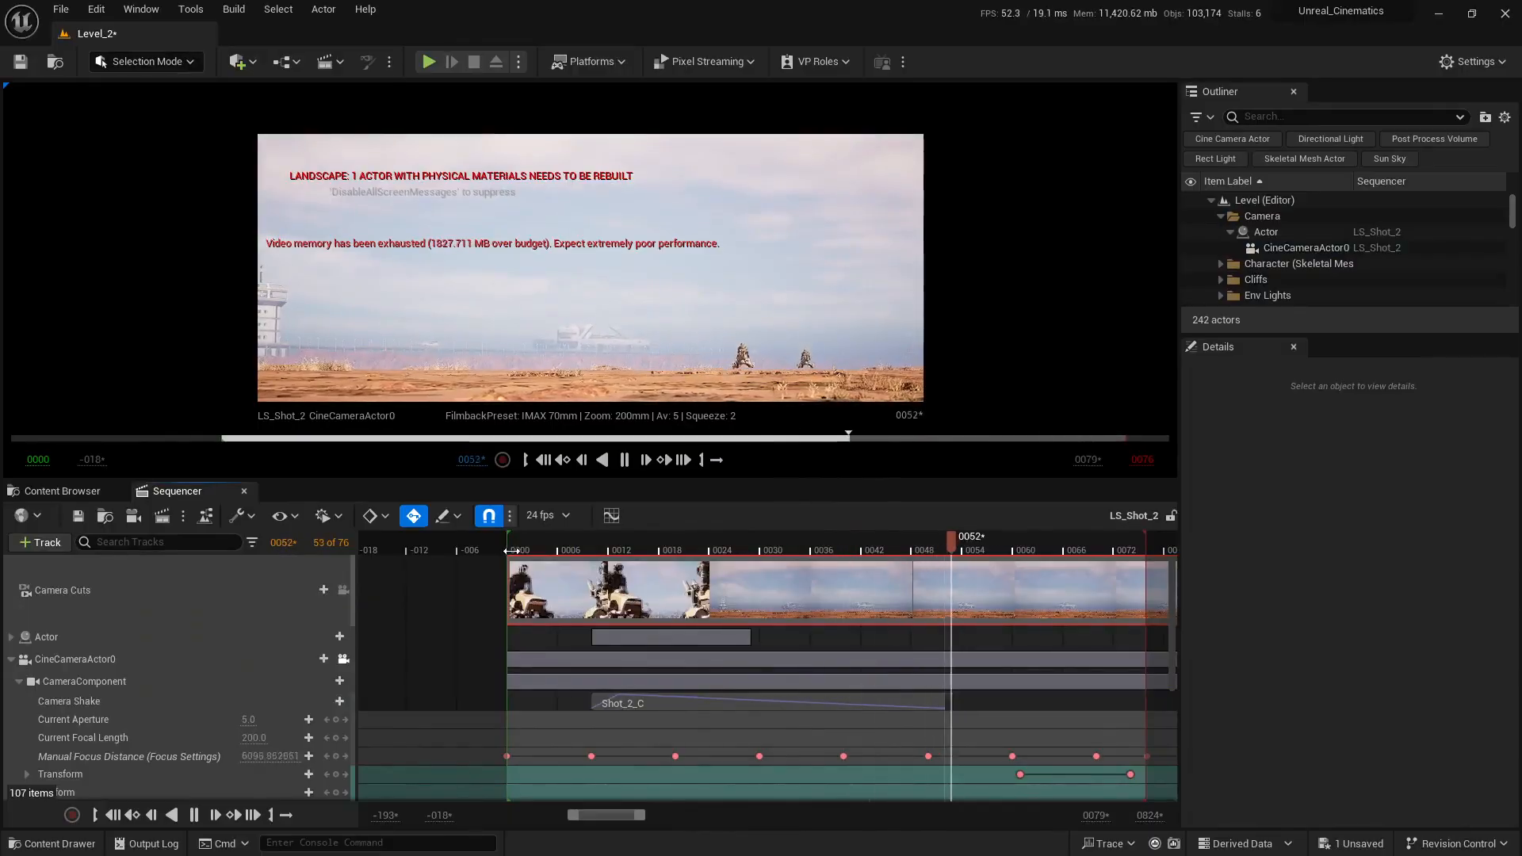
{"action": "key", "text": "space"}
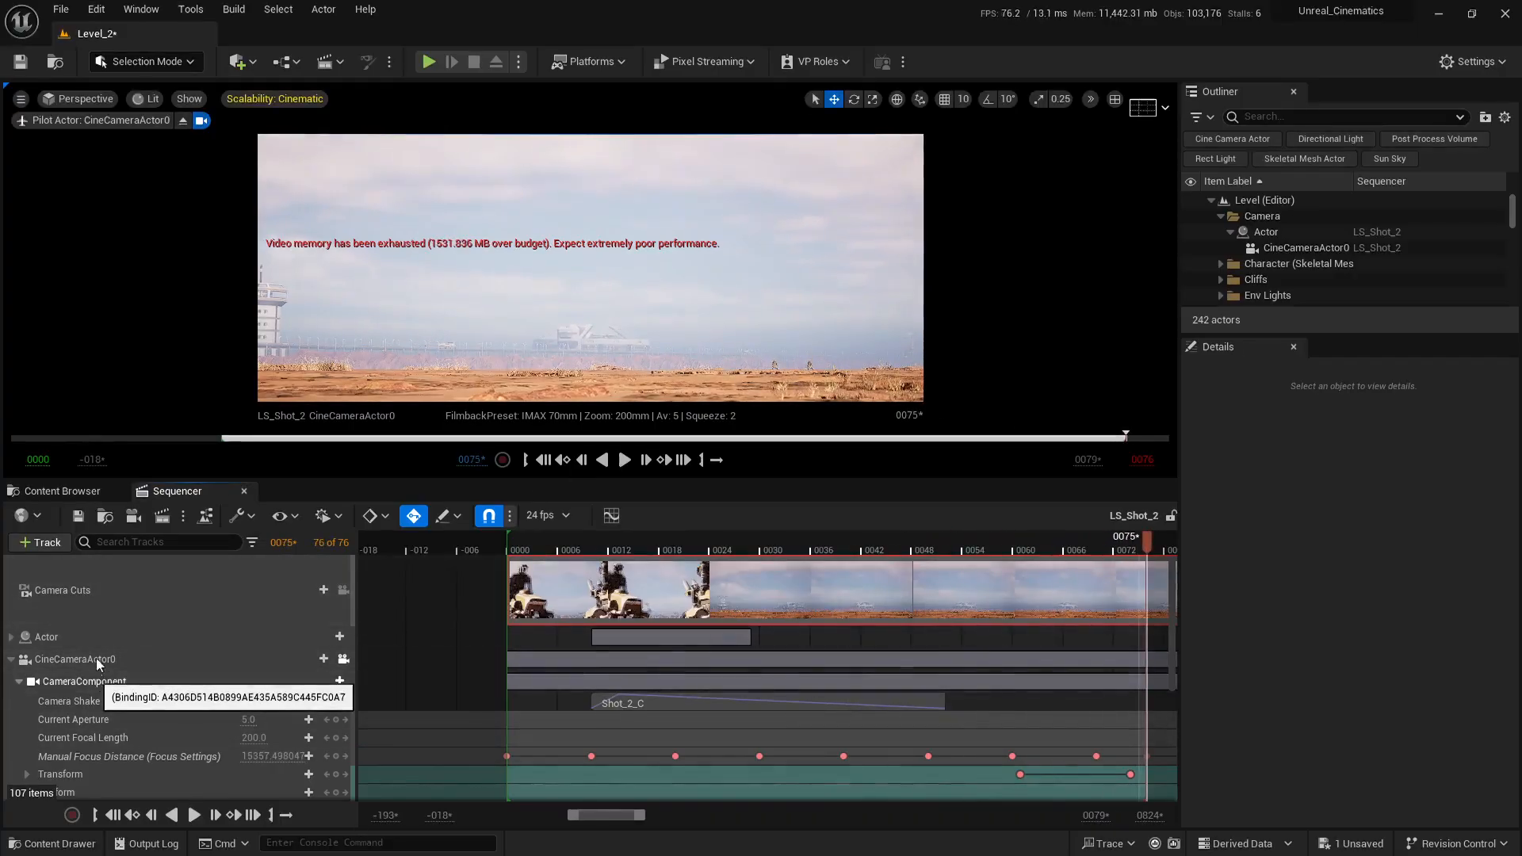
- Review the CameraComponent's filmback, lens, focus, focal length and aperture settings
{"action": "left_click", "coordinate": [92, 680]}
{"action": "scroll", "coordinate": [1305, 679], "scroll_direction": "down", "scroll_amount": 2}
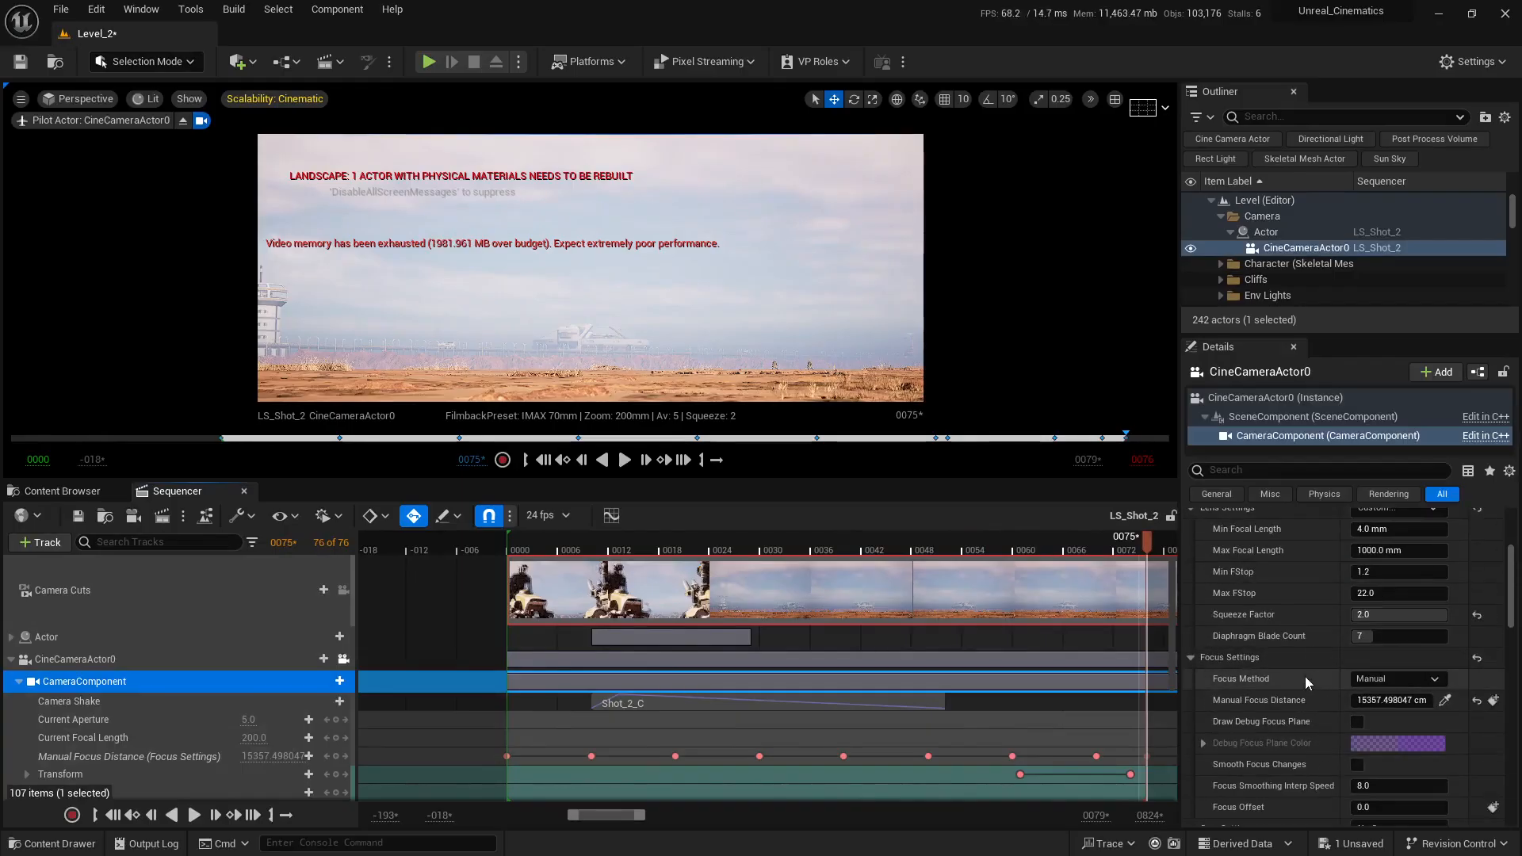
{"action": "scroll", "coordinate": [1301, 677], "scroll_direction": "up", "scroll_amount": 5}
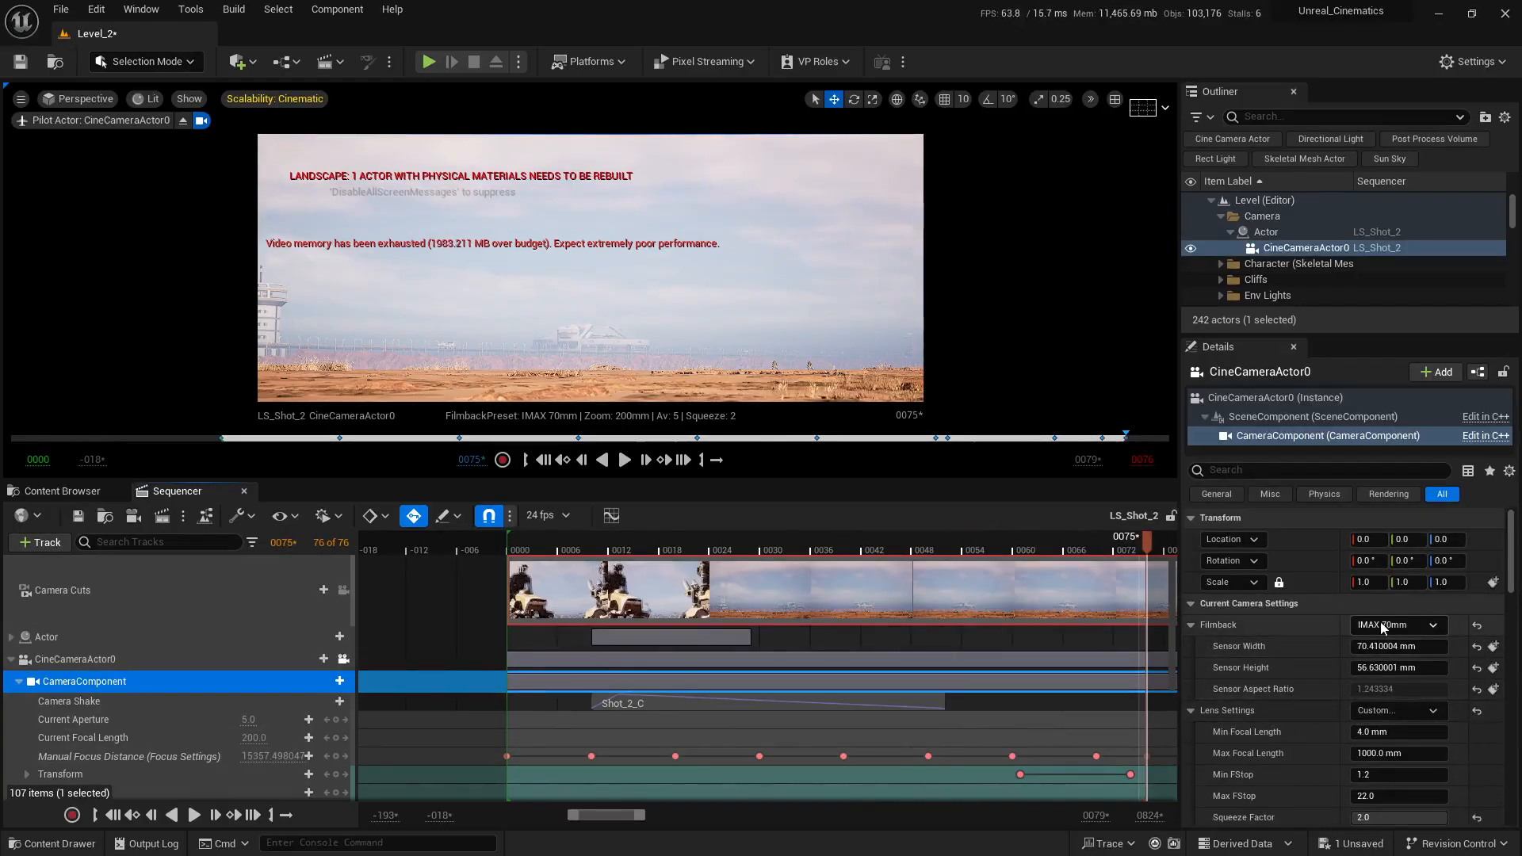
{"action": "scroll", "coordinate": [1330, 626], "scroll_direction": "down", "scroll_amount": 7}
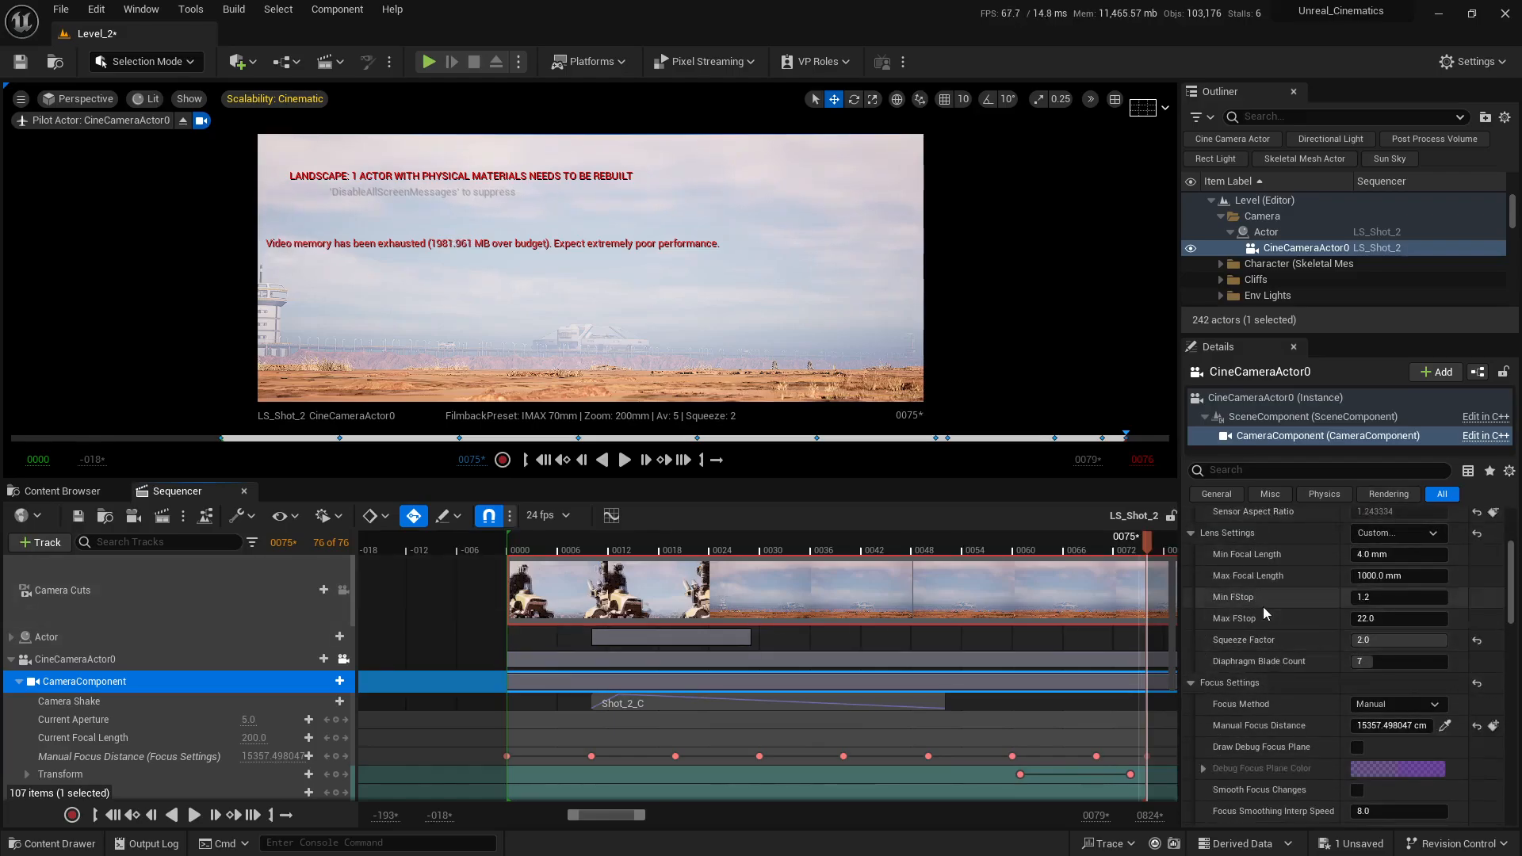
{"action": "scroll", "coordinate": [1263, 607], "scroll_direction": "down", "scroll_amount": 5}
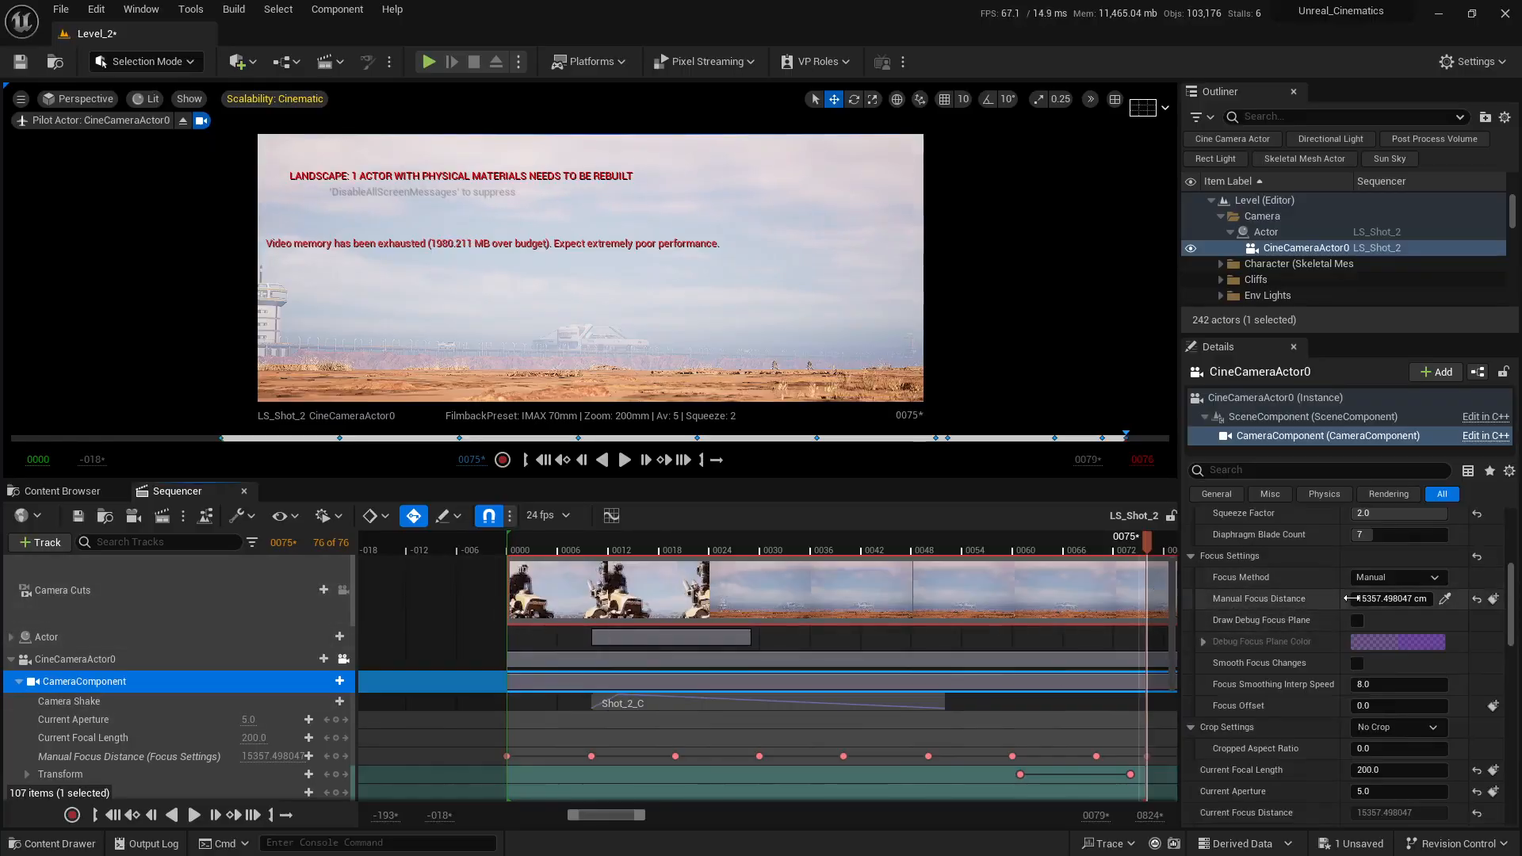
{"action": "scroll", "coordinate": [1267, 650], "scroll_direction": "down", "scroll_amount": 4}
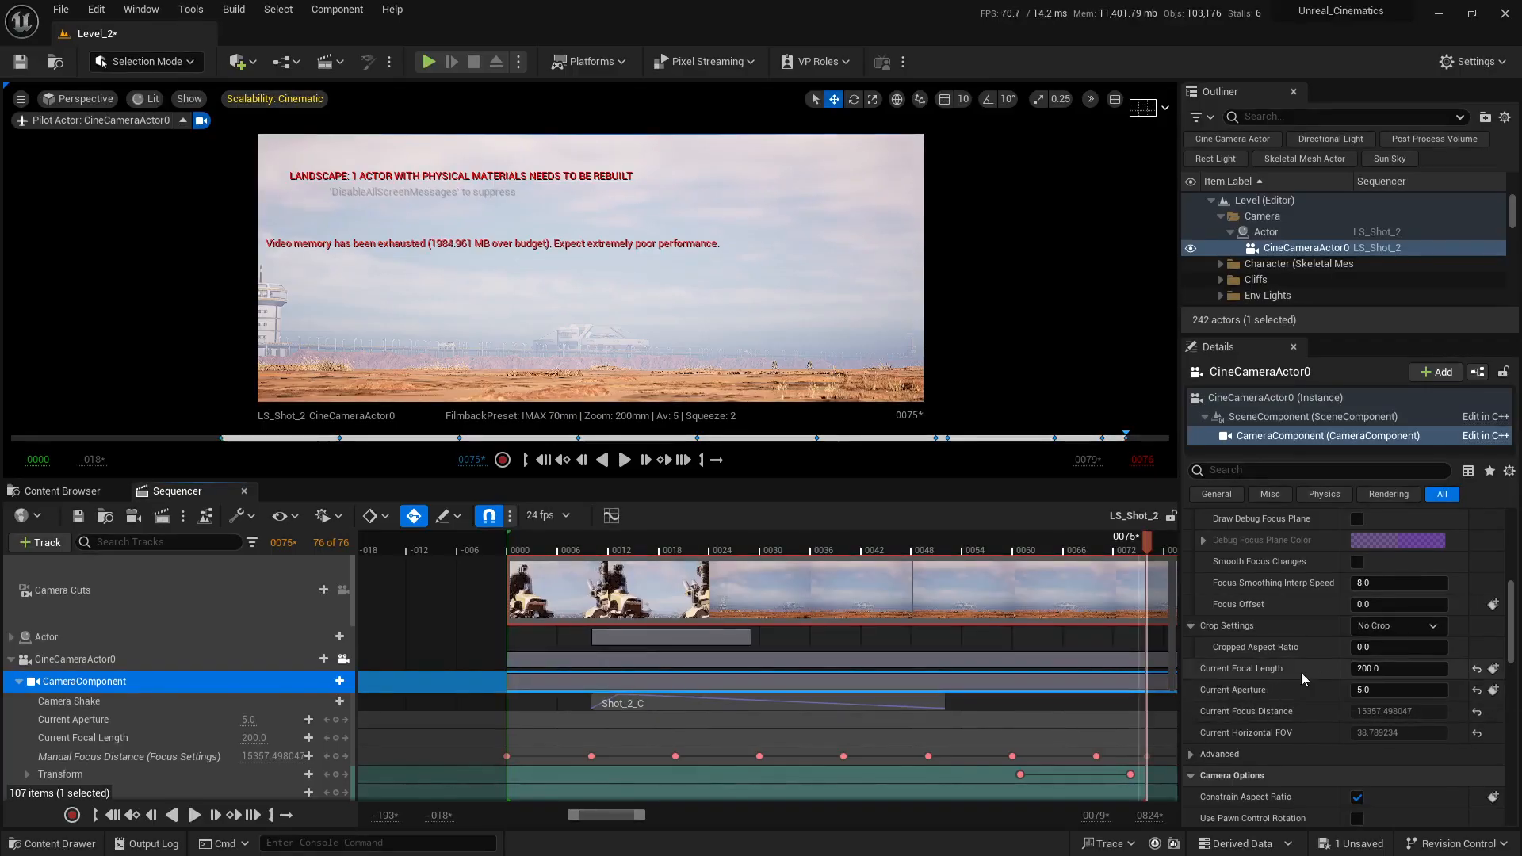
{"action": "scroll", "coordinate": [1322, 669], "scroll_direction": "up", "scroll_amount": 15}
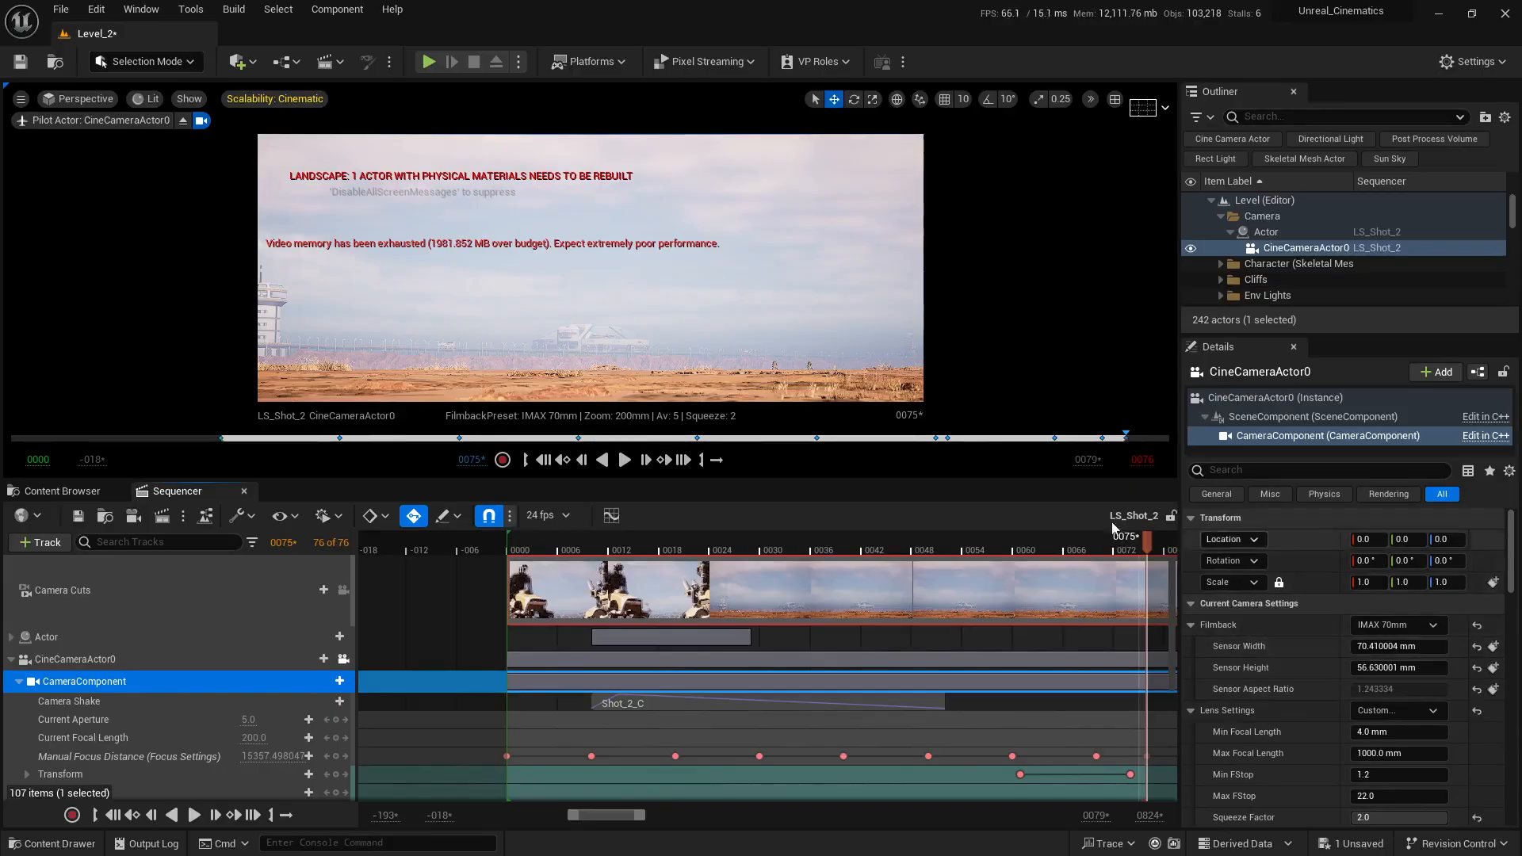
- Lock the LS_Shot_2 sequence and save both Level_2 and LS_Shot_2
{"action": "left_click", "coordinate": [1171, 517]}
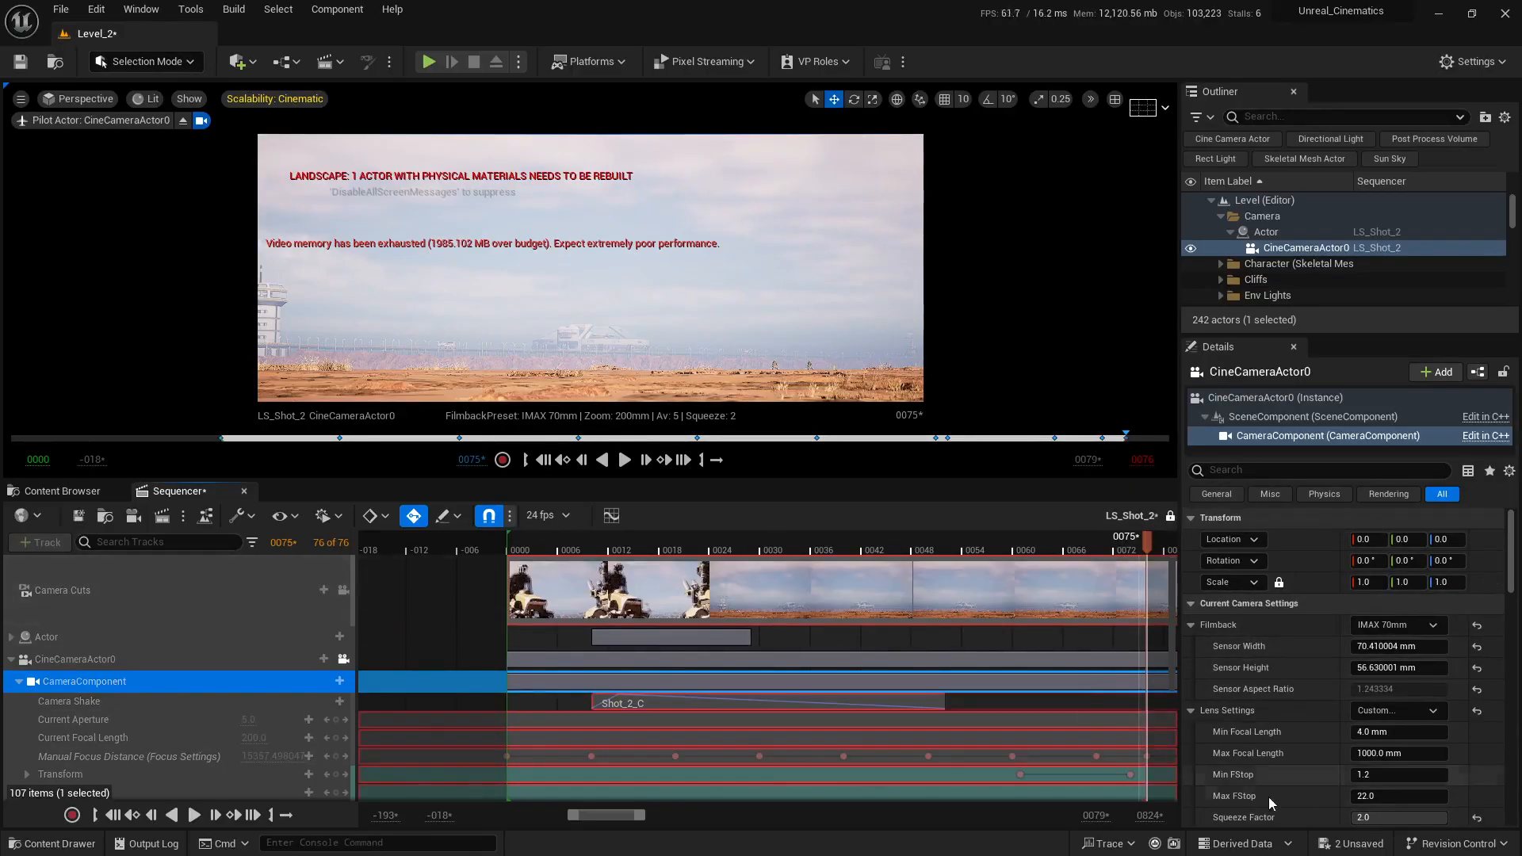
{"action": "left_click", "coordinate": [1354, 846]}
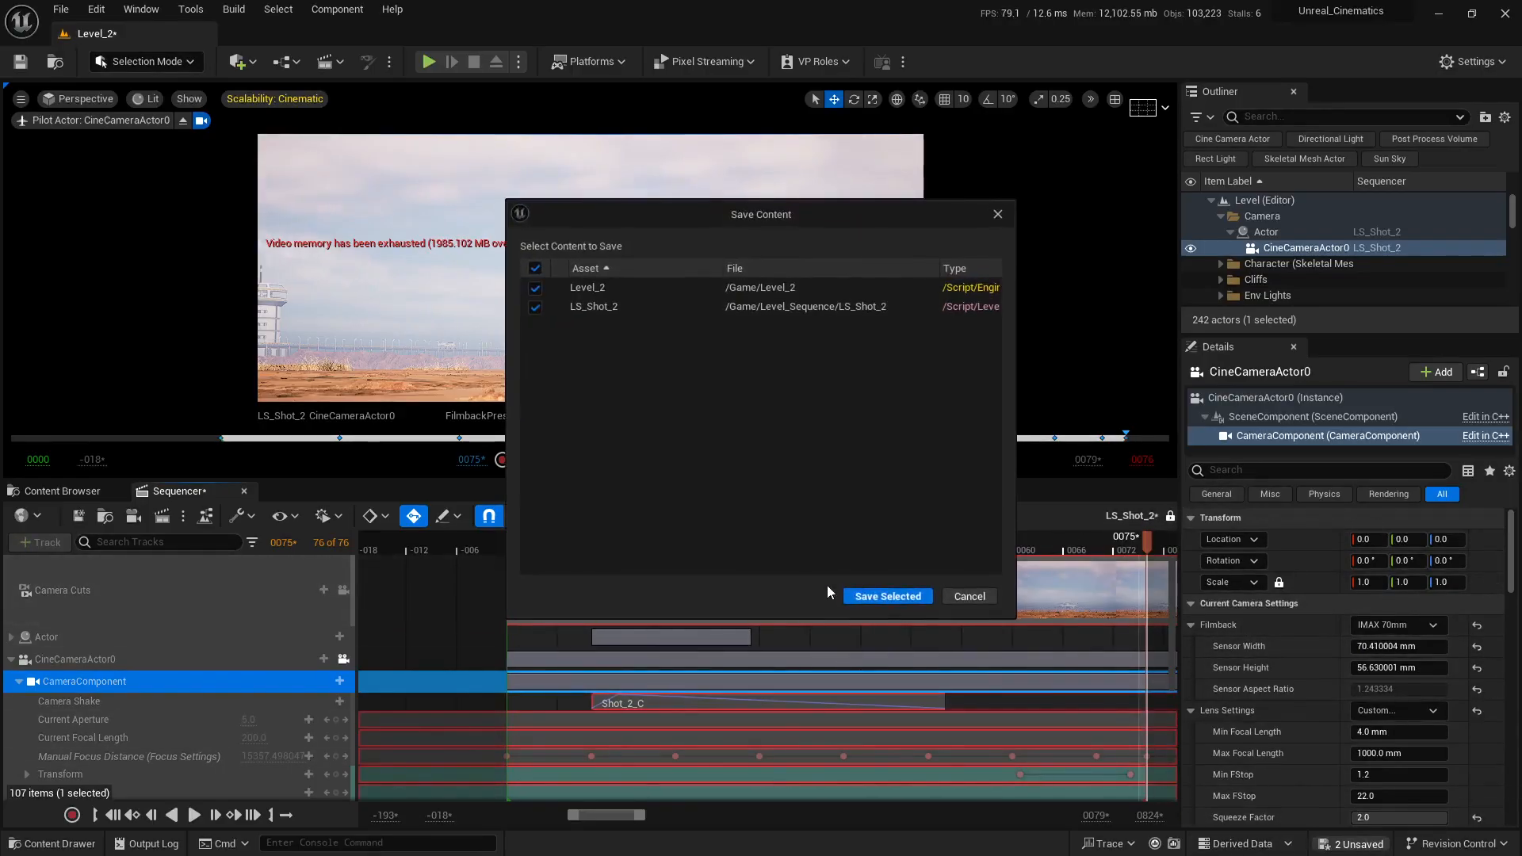
{"action": "left_click", "coordinate": [875, 599]}
- Collapse the CineCameraActor0 tracks, unlock the sequence and set the CineCameraActor0 track to Locked
{"action": "left_click", "coordinate": [18, 680]}
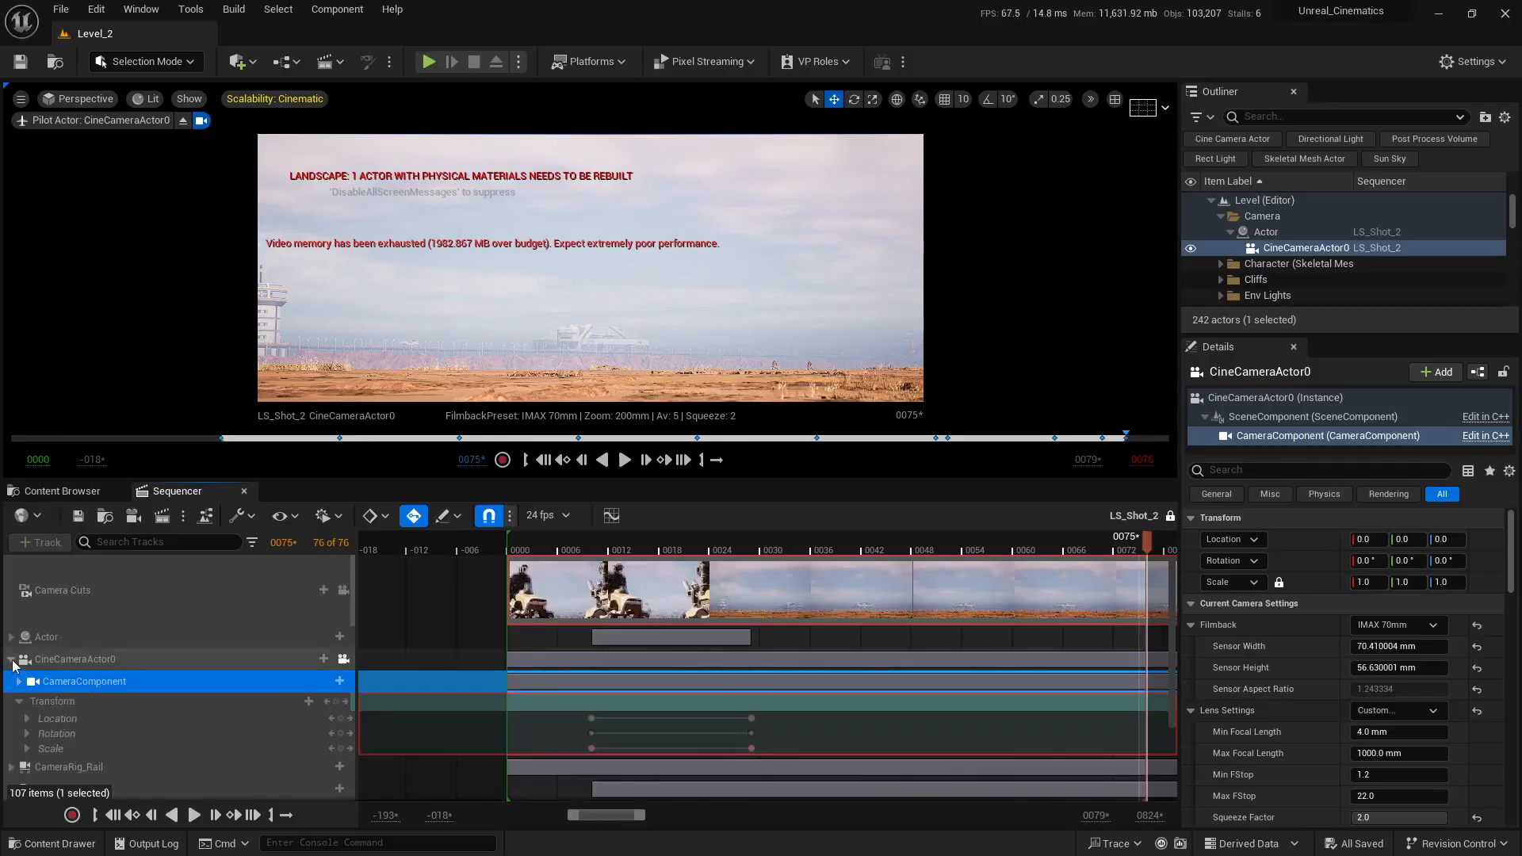
{"action": "left_click", "coordinate": [12, 659]}
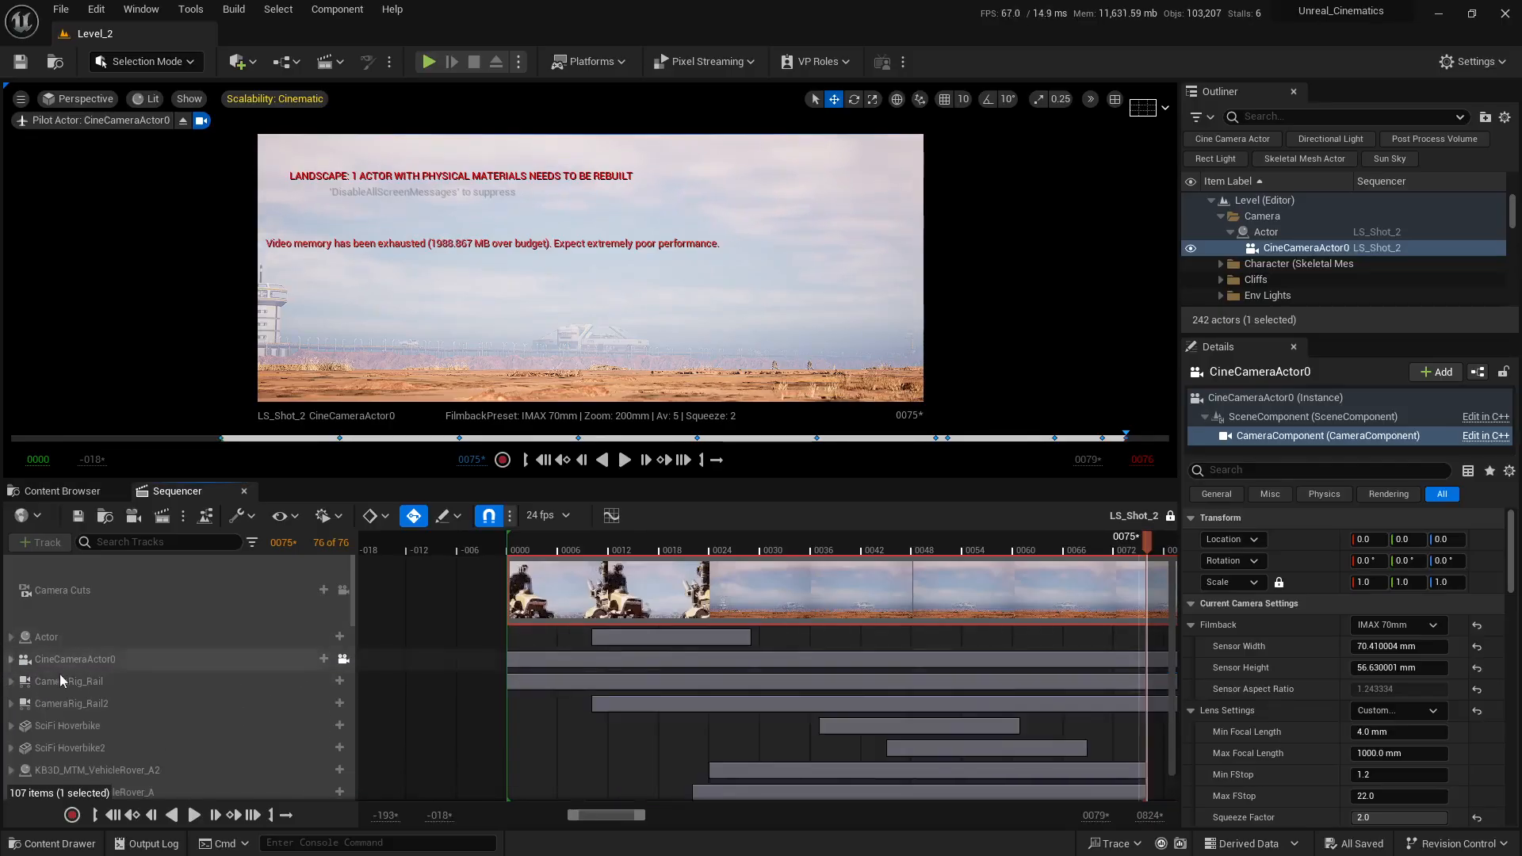
{"action": "left_click", "coordinate": [80, 634]}
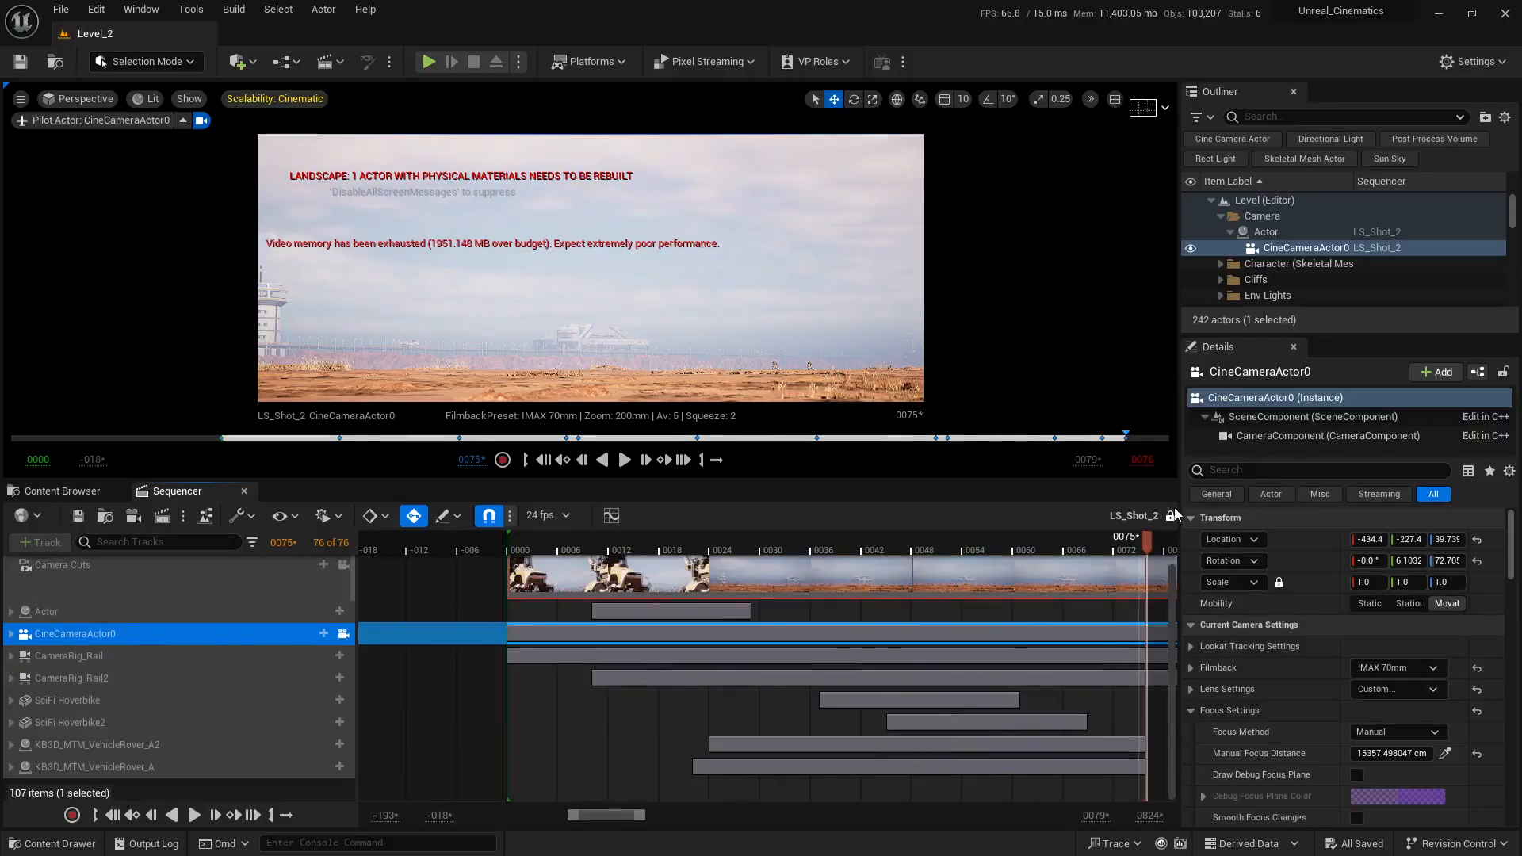
{"action": "right_click", "coordinate": [88, 634]}
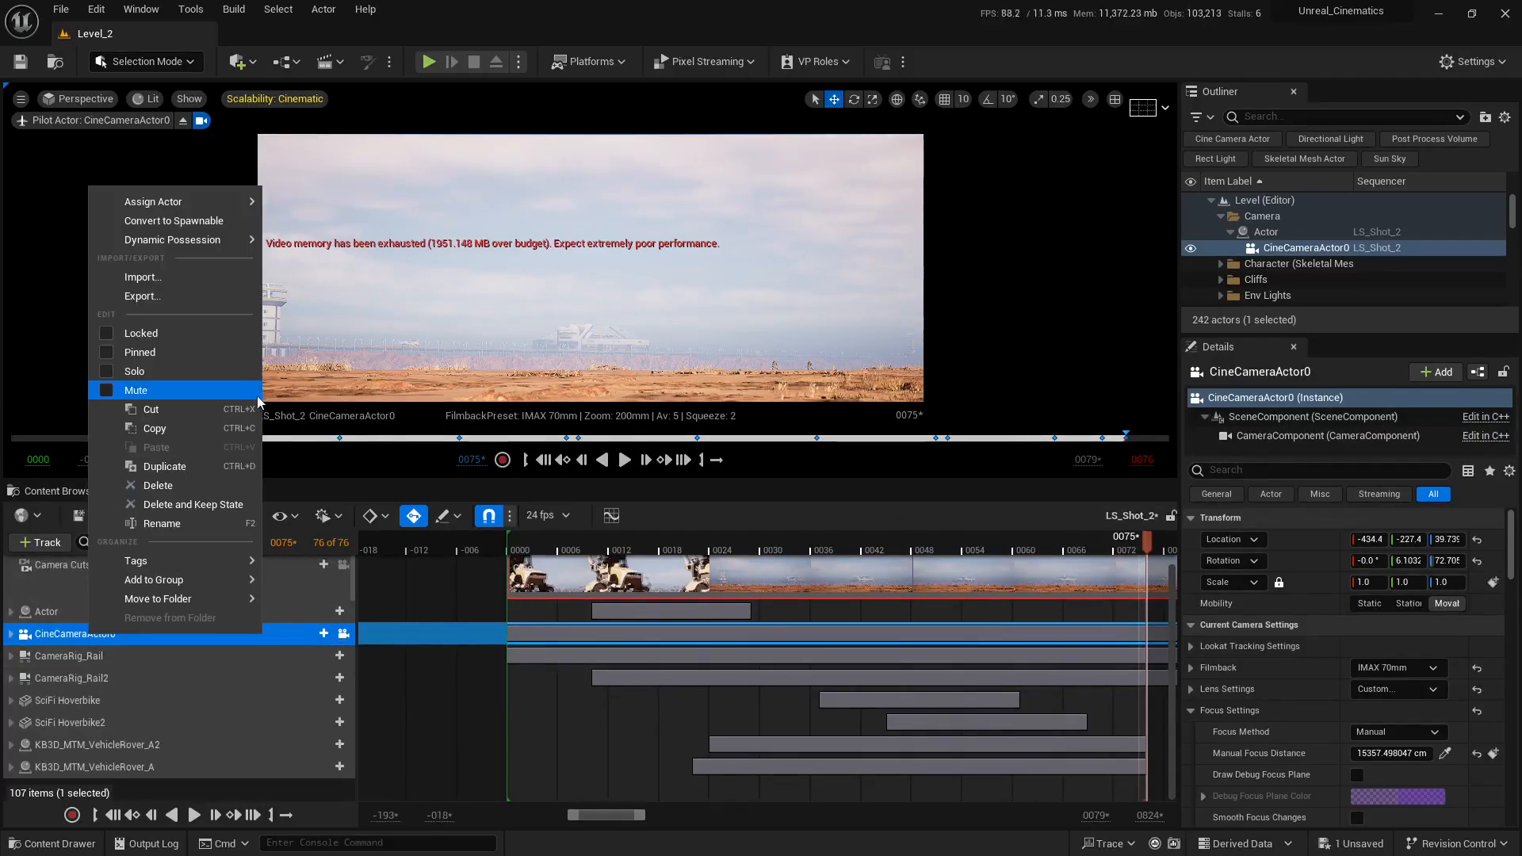
{"action": "left_click", "coordinate": [205, 339]}
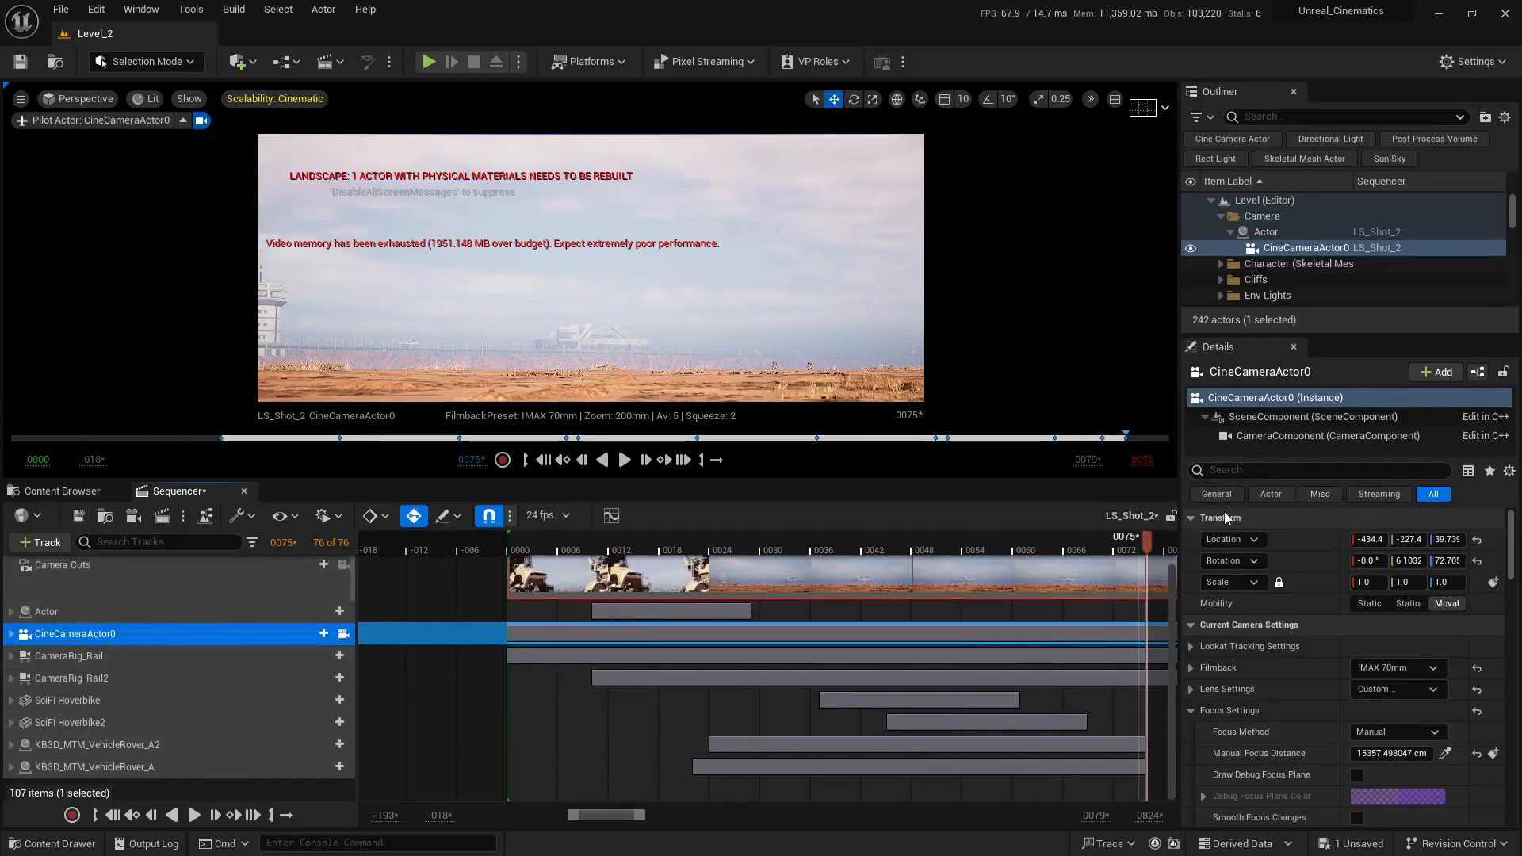
- Lock the LS_Shot_2 sequence again and save it
{"action": "left_click", "coordinate": [1170, 516]}
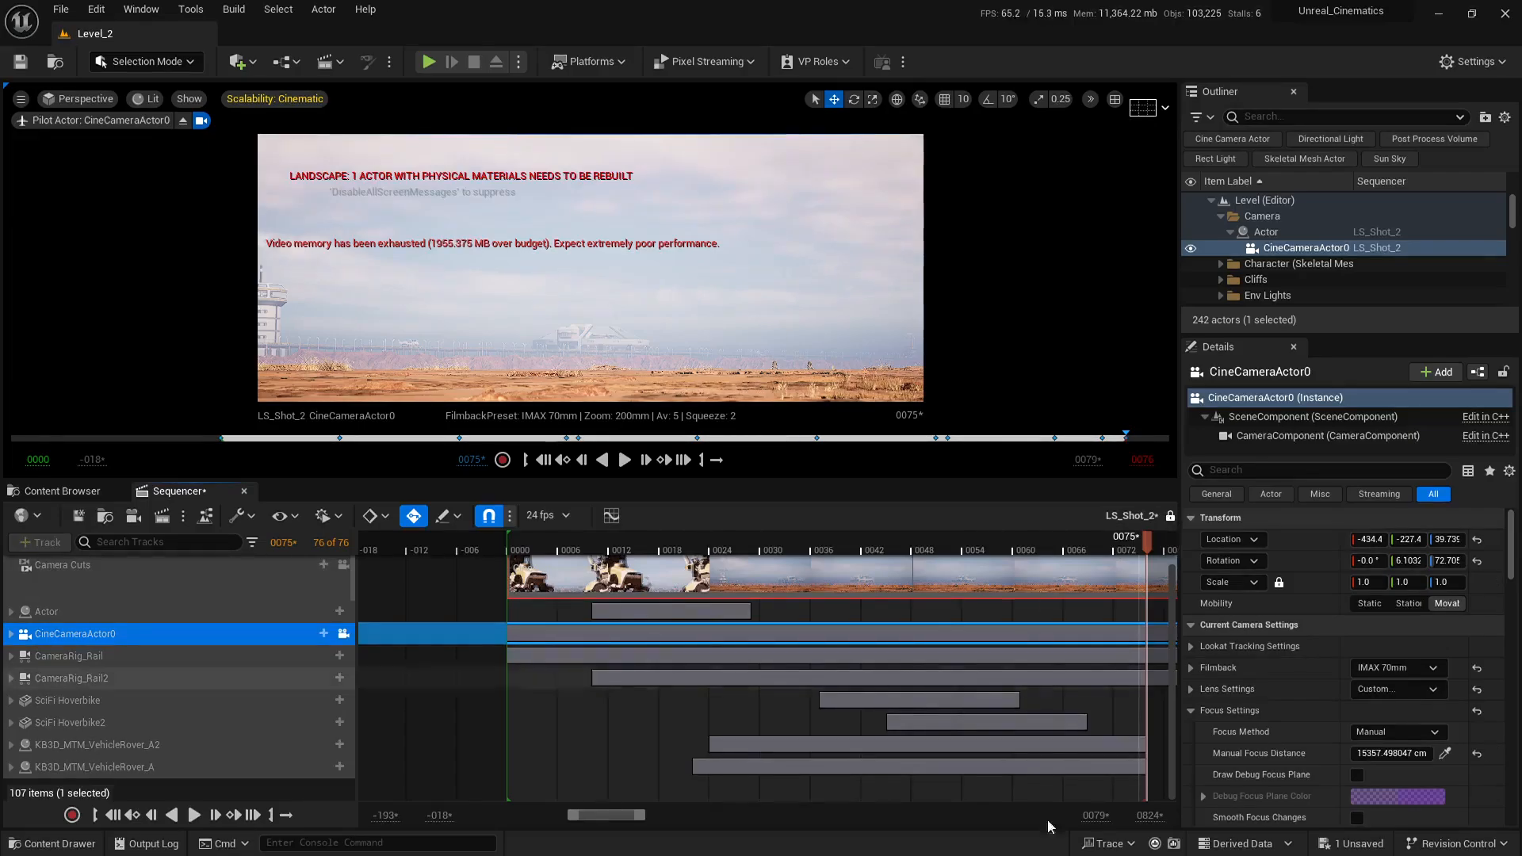
{"action": "left_click", "coordinate": [1330, 843]}
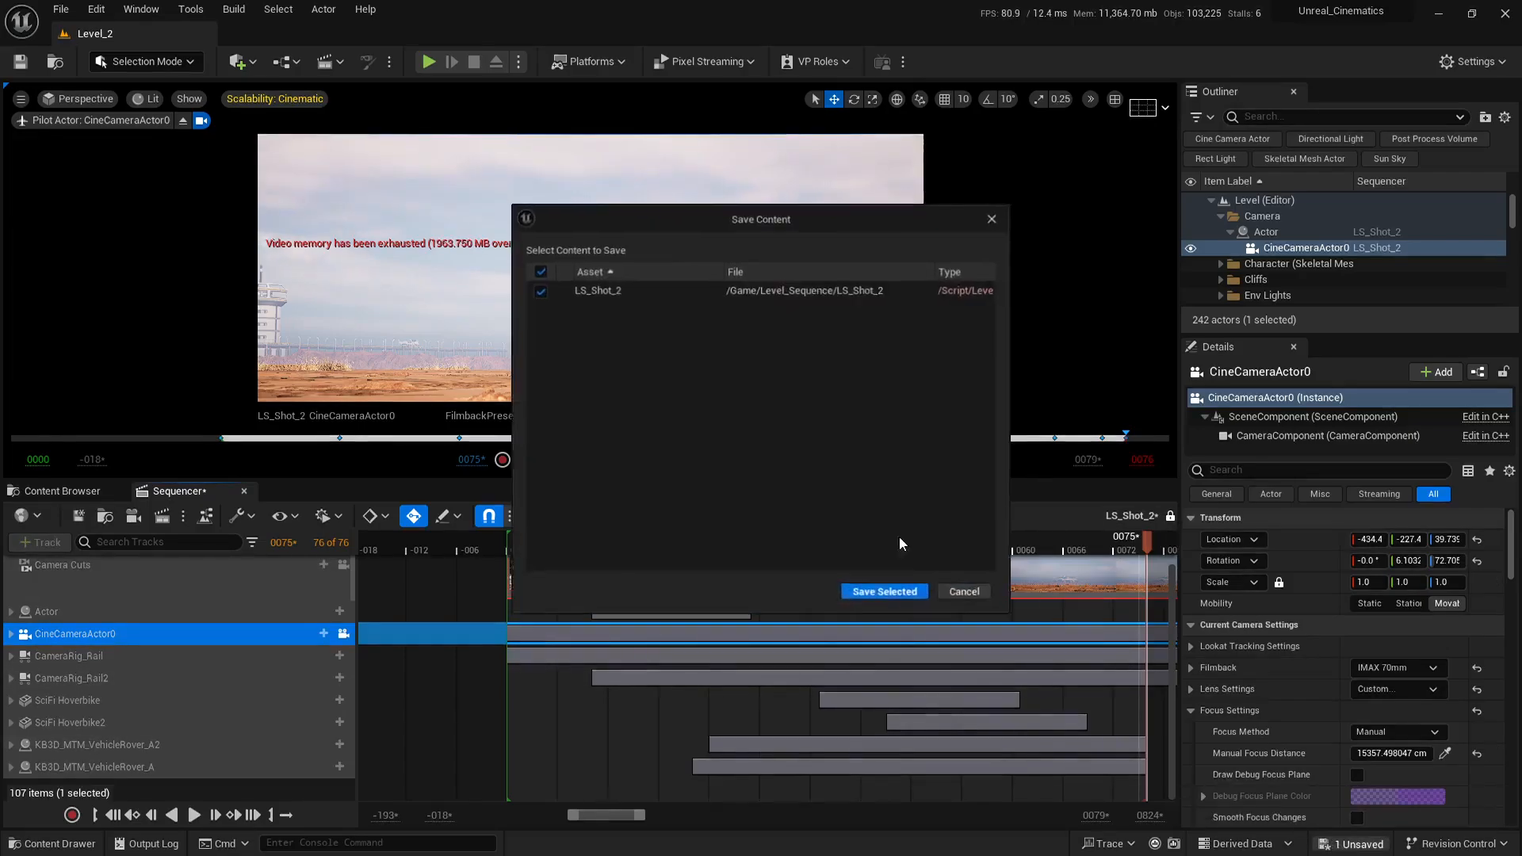
{"action": "left_click", "coordinate": [888, 597]}
- Restore the two-viewport layout and select two large KB3D_MTM_BldgLg buildings of the Minerva base in the free perspective view
{"action": "left_click", "coordinate": [52, 498]}
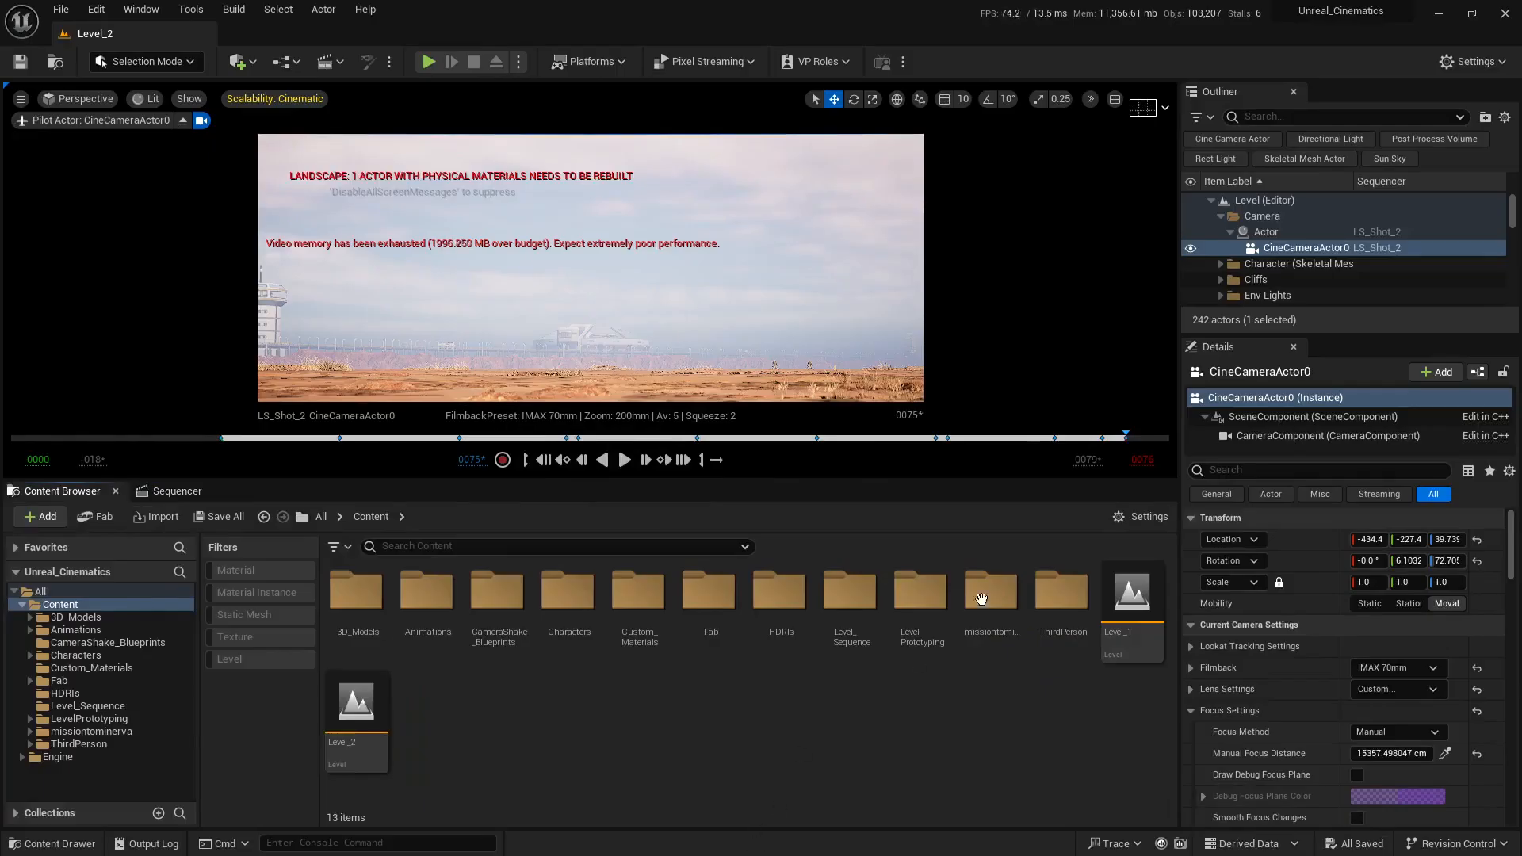
{"action": "left_click", "coordinate": [1143, 108]}
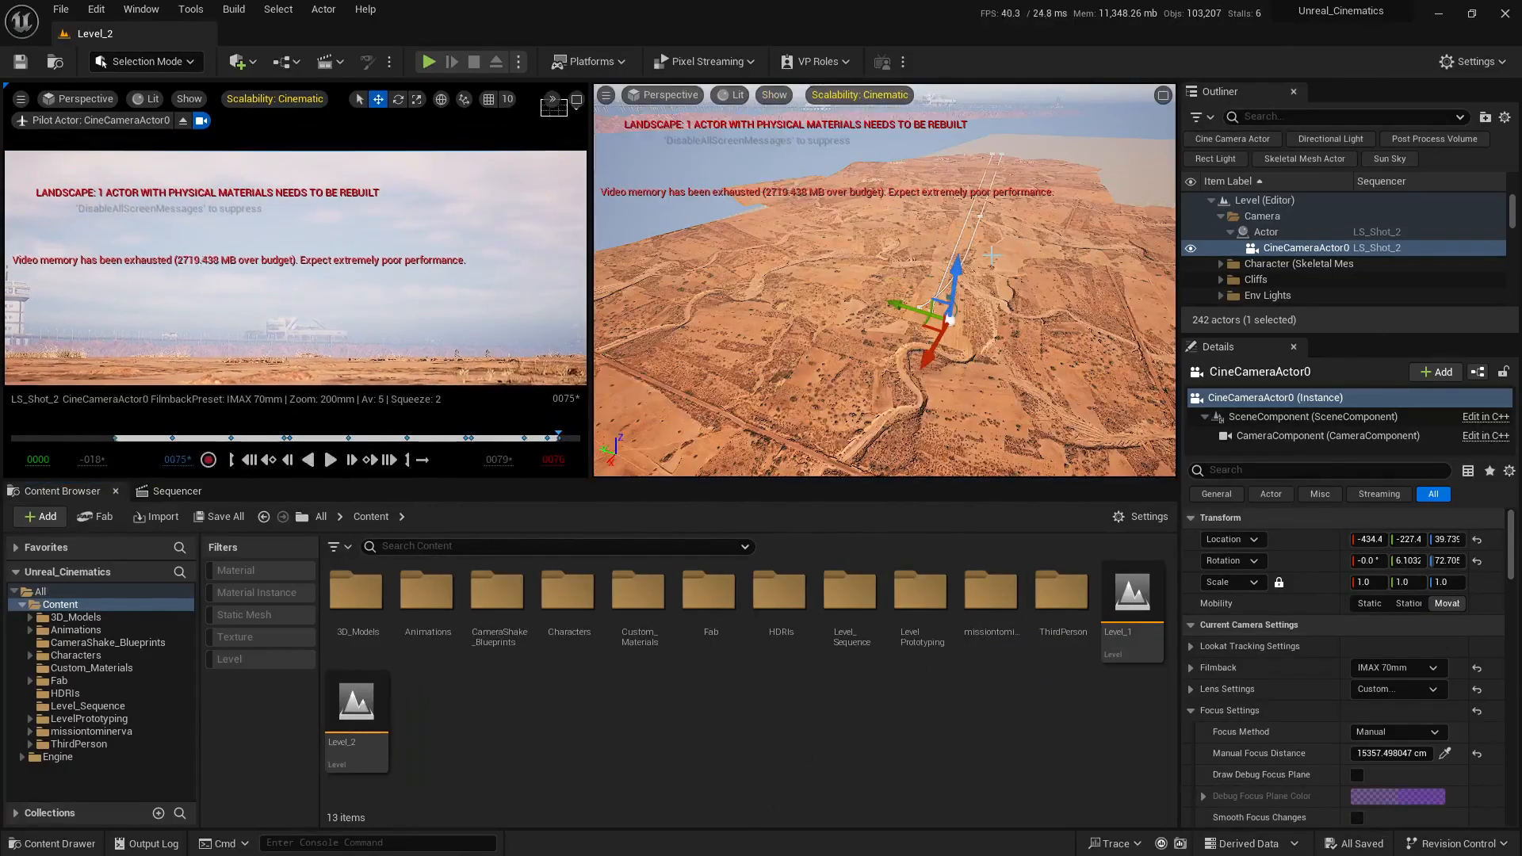
{"action": "right_click_drag", "start_coordinate": [992, 255], "coordinate": [1130, 224]}
{"action": "key", "text": "w"}
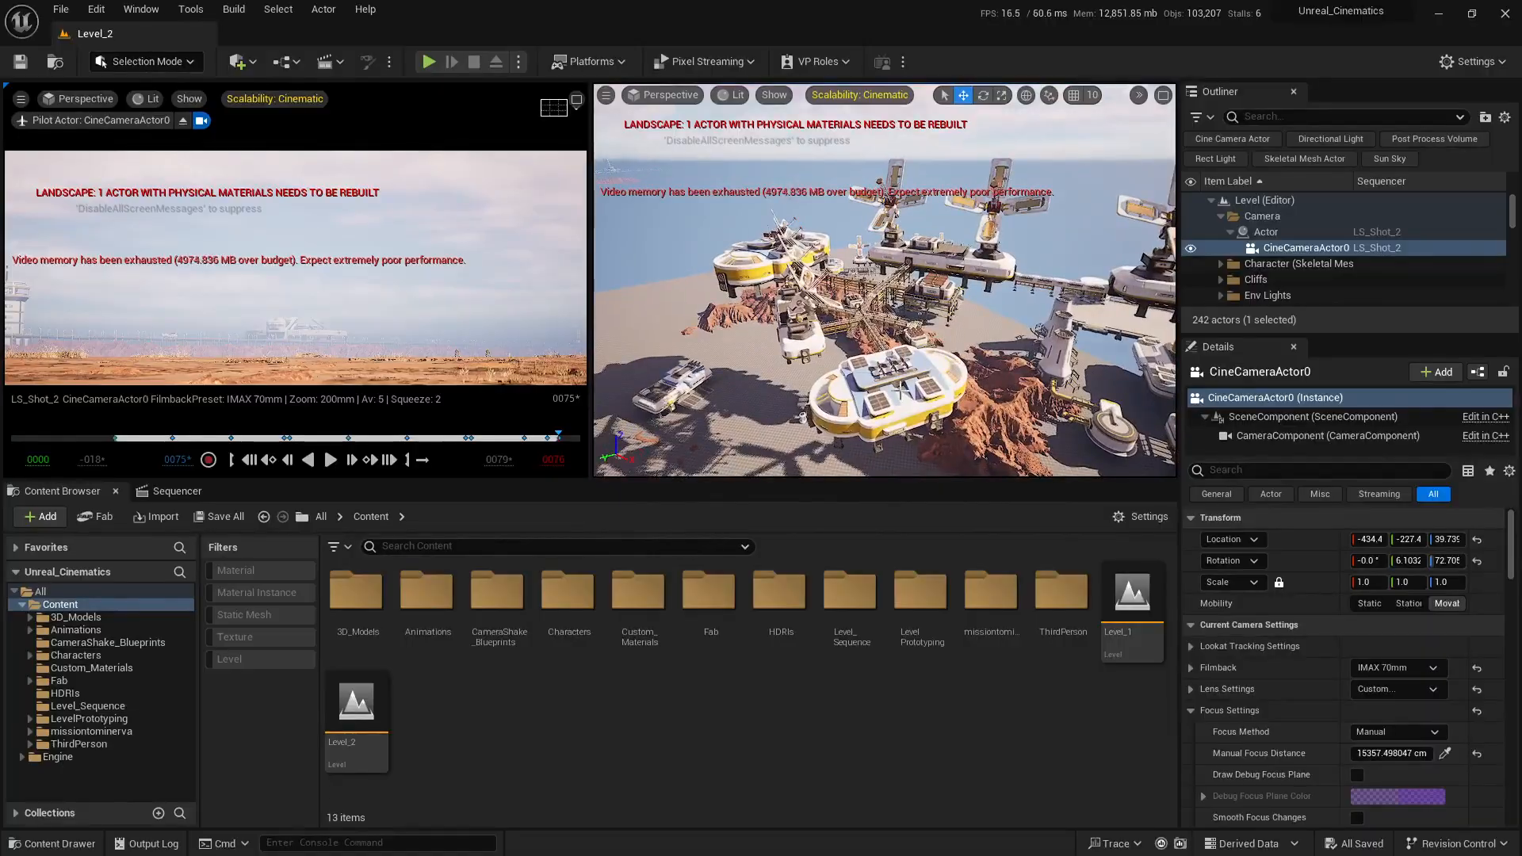
{"action": "left_click", "coordinate": [991, 208]}
{"action": "right_click_drag", "start_coordinate": [920, 271], "coordinate": [828, 319]}
{"action": "left_click", "coordinate": [881, 275], "text": "shift"}
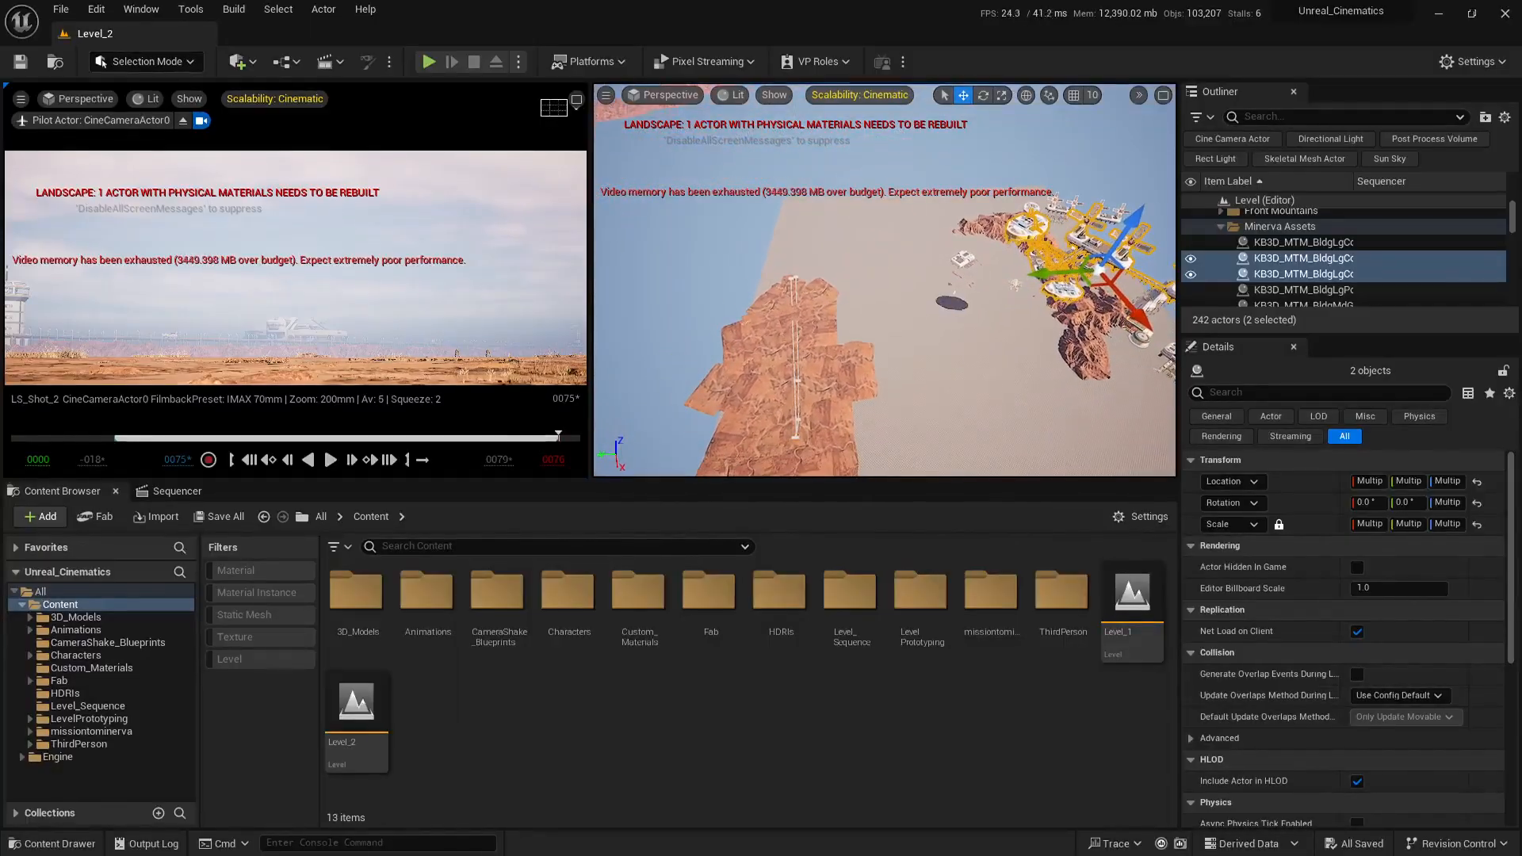
- Move the two selected Minerva buildings from the distant base to above the desert landscape around the camera rail
{"action": "left_click_drag", "start_coordinate": [1098, 270], "coordinate": [896, 281]}
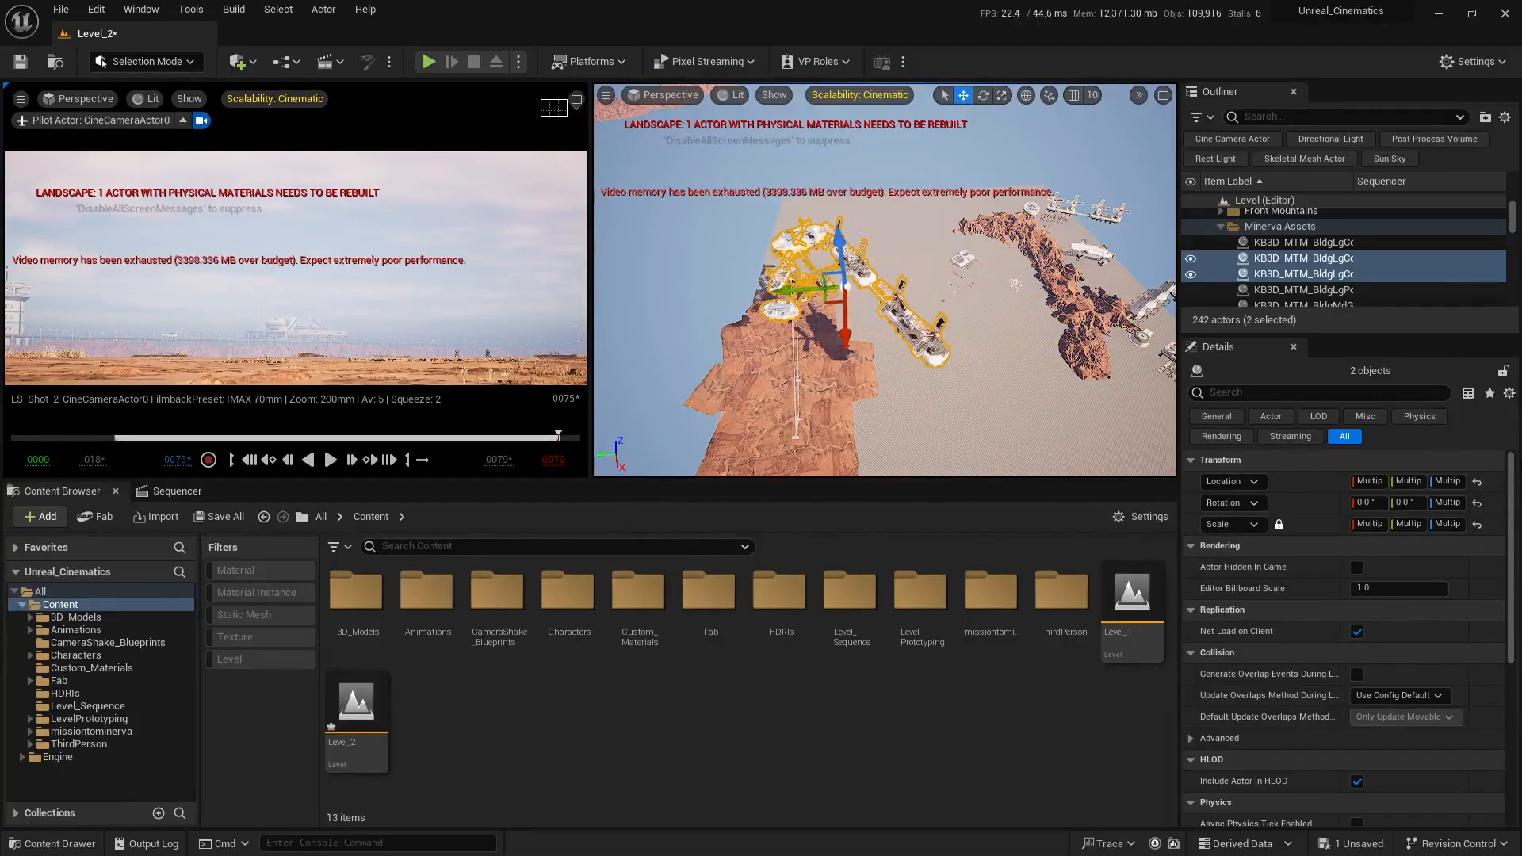
{"action": "right_click_drag", "start_coordinate": [870, 312], "coordinate": [799, 327]}
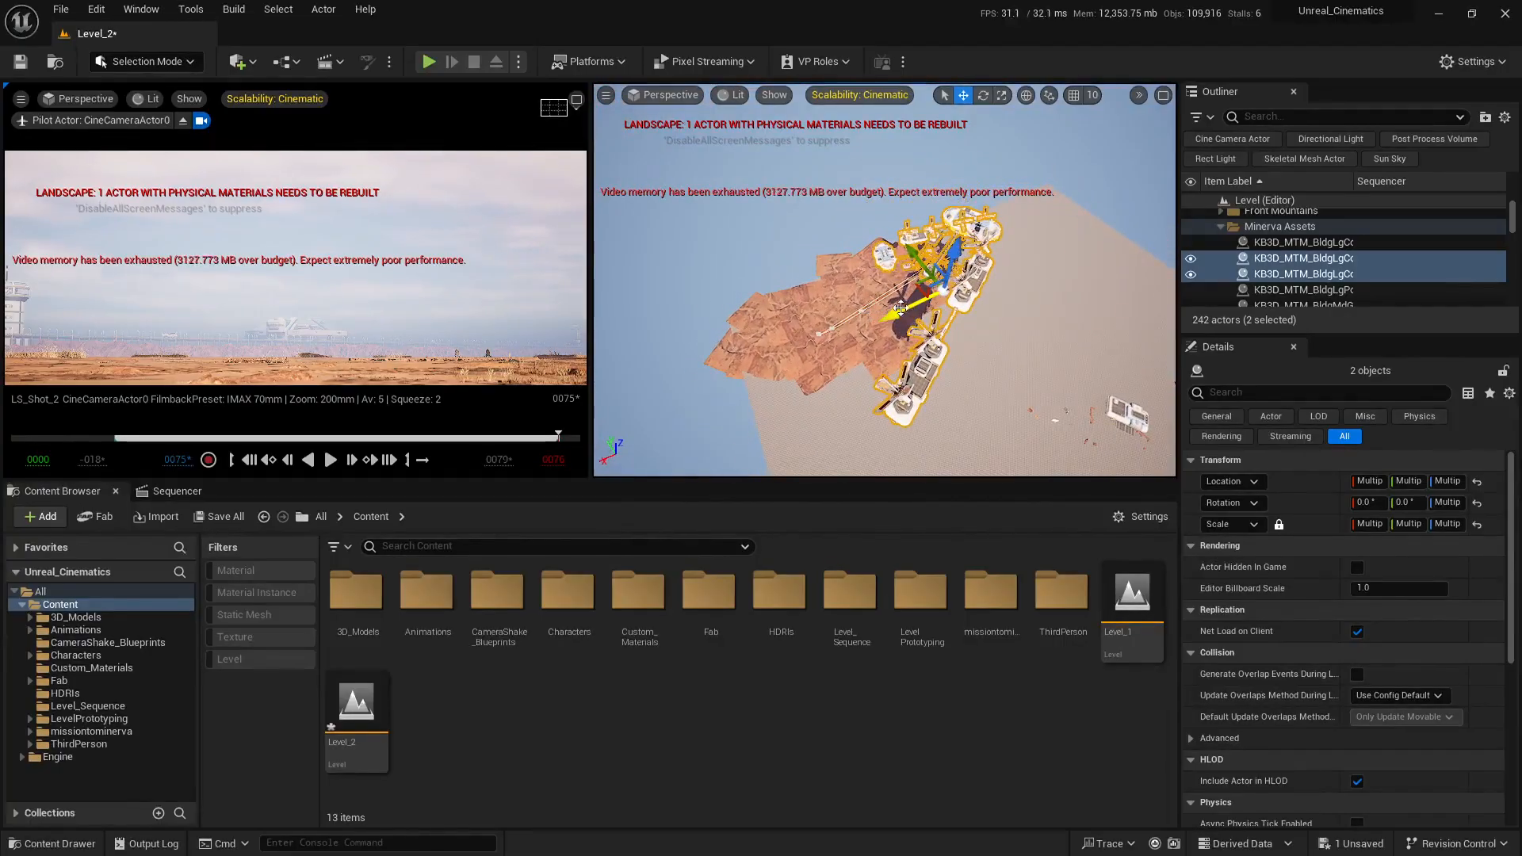
{"action": "left_click_drag", "start_coordinate": [901, 308], "coordinate": [804, 373]}
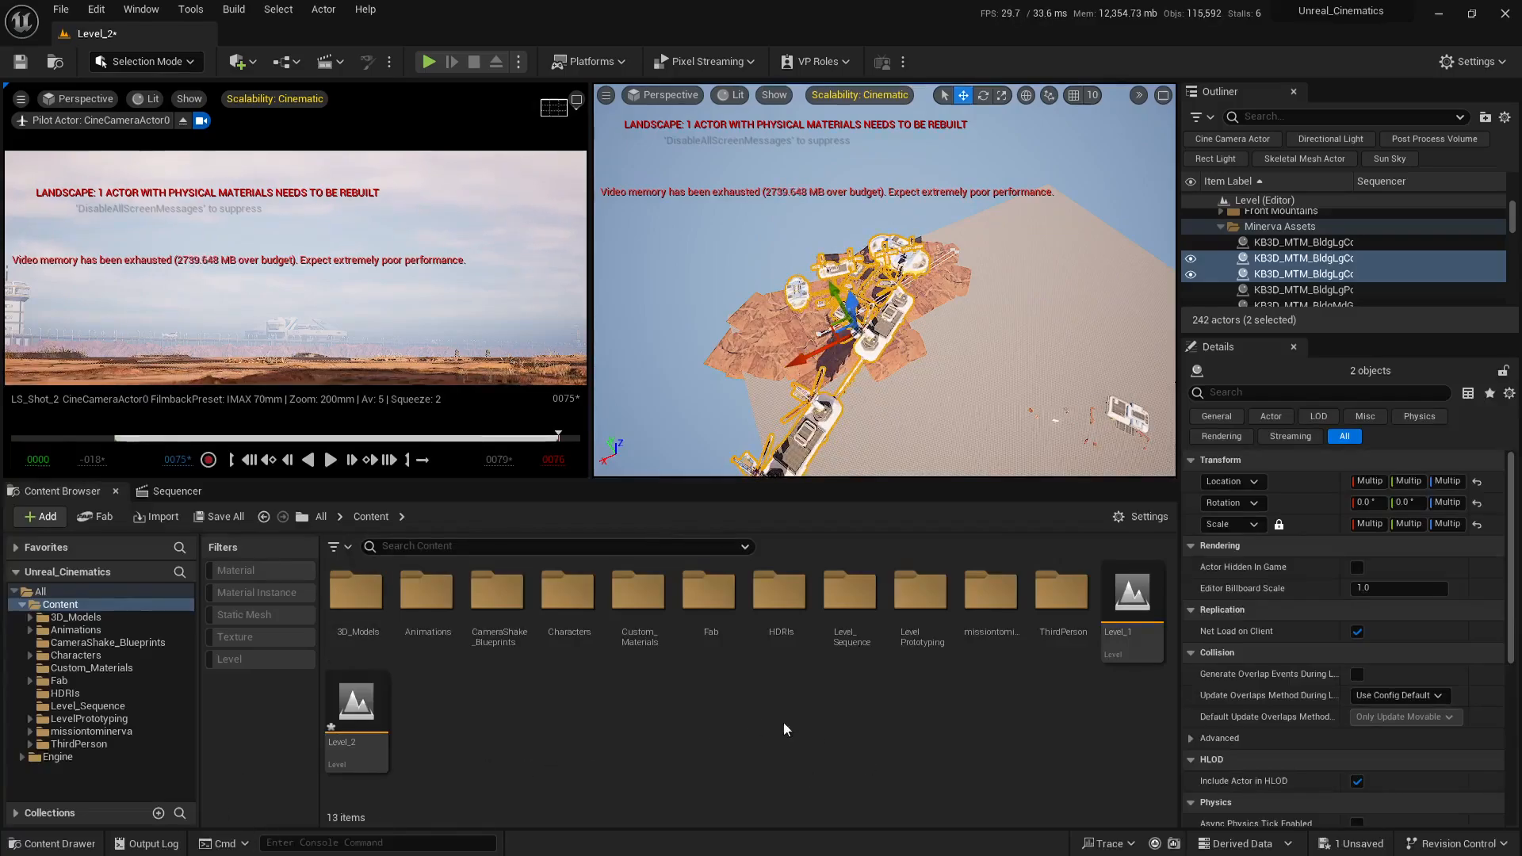
- Open LS_Shot_2 from the Level_Sequence folder and set the playhead to frame 0
{"action": "double_click", "coordinate": [838, 637]}
{"action": "double_click", "coordinate": [433, 605]}
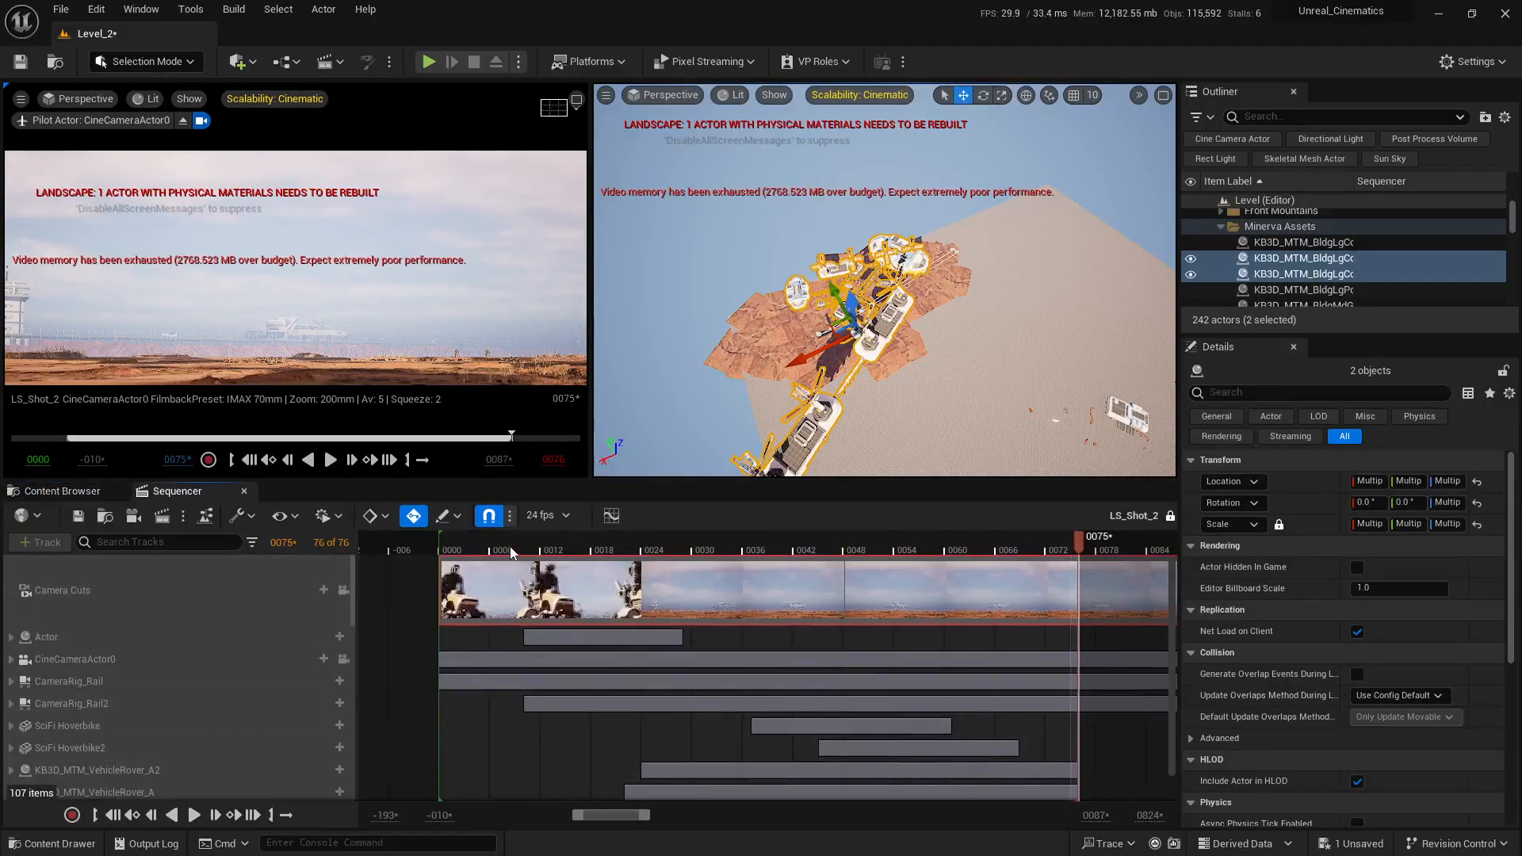
{"action": "left_click", "coordinate": [489, 548]}
{"action": "left_click_drag", "start_coordinate": [480, 552], "coordinate": [433, 589]}
- Shift the two selected buildings slightly along one axis to adjust their shadow over the hoverbike riders at frame 0
{"action": "key", "text": "w"}
{"action": "mouse_move", "coordinate": [907, 363]}
{"action": "right_mouse_down"}
{"action": "mouse_move", "coordinate": [872, 356]}
{"action": "mouse_move", "coordinate": [923, 365]}
{"action": "right_mouse_up"}
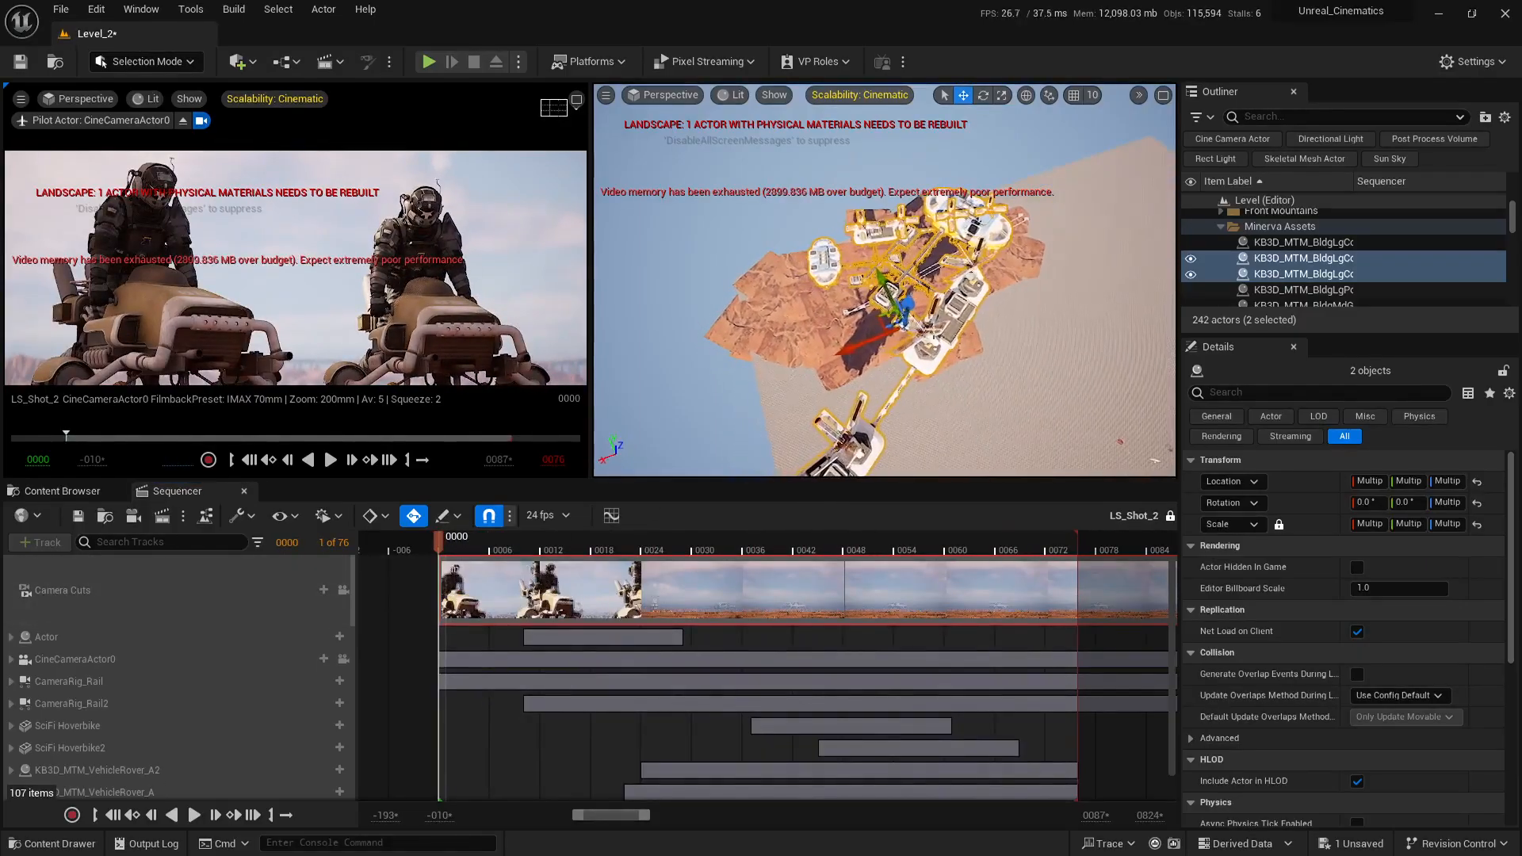
{"action": "mouse_move", "coordinate": [845, 358]}
{"action": "left_mouse_down"}
{"action": "mouse_move", "coordinate": [889, 341]}
{"action": "mouse_move", "coordinate": [868, 341]}
{"action": "left_mouse_up"}
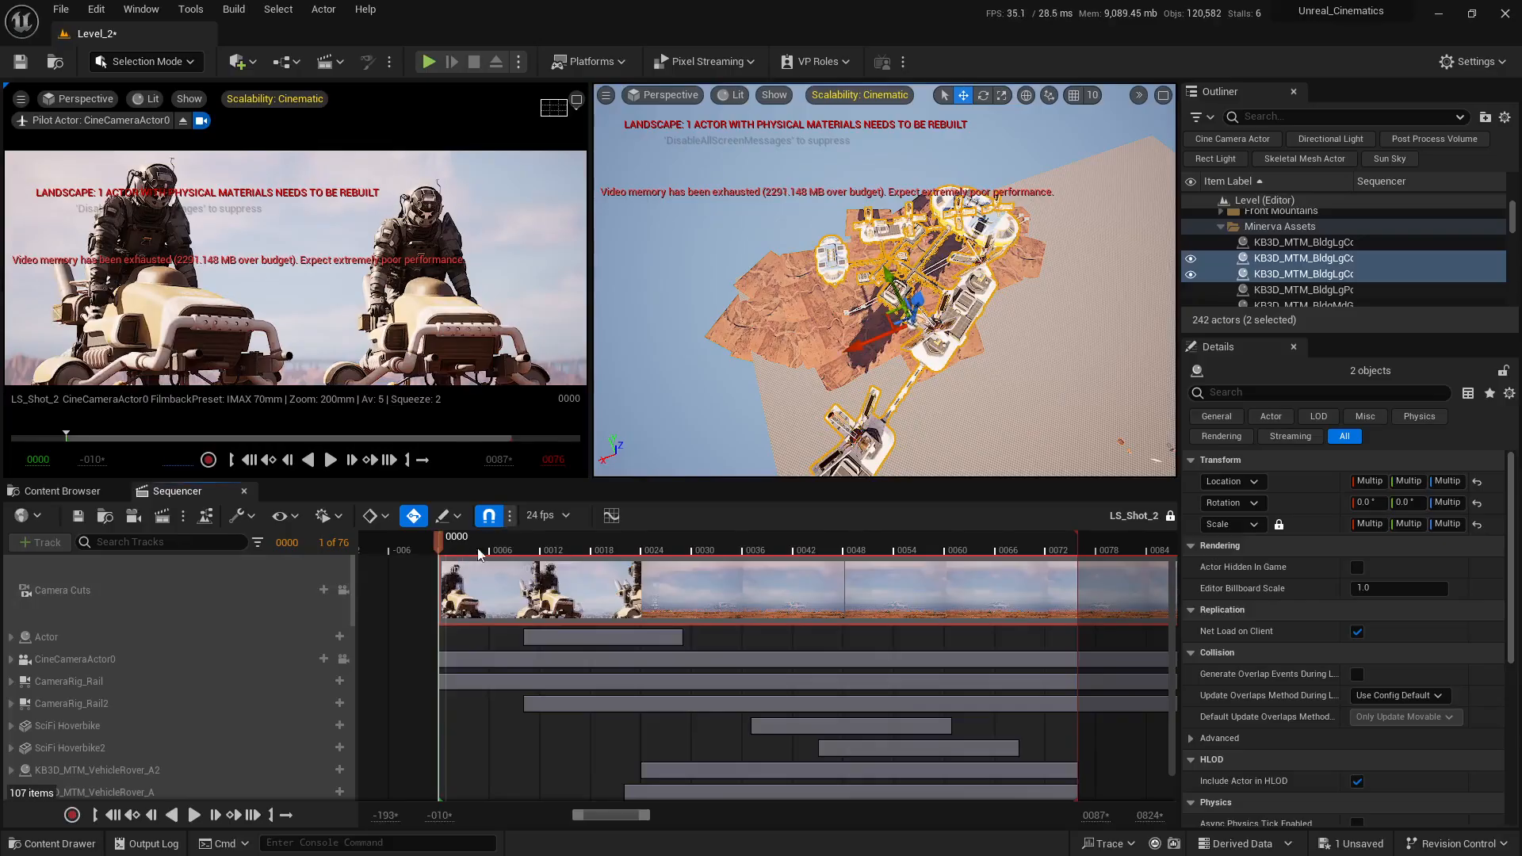
- Play LS_Shot_2 from the start to the end and inspect the raised buildings' shadows on the landscape from a low angle
{"action": "left_click_drag", "start_coordinate": [478, 549], "coordinate": [460, 593]}
{"action": "key", "text": "space"}
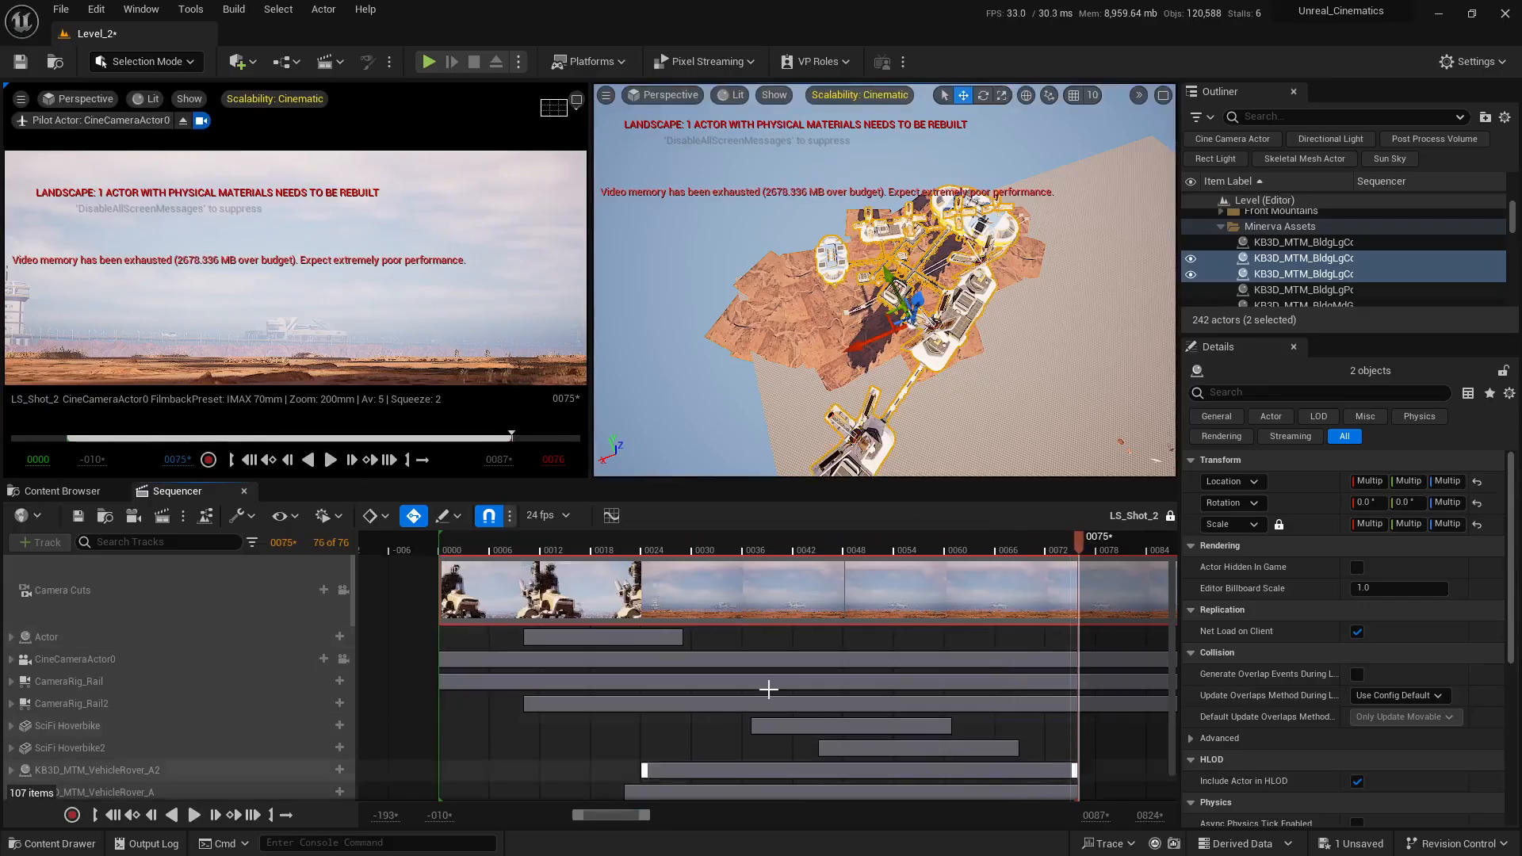
{"action": "left_click", "coordinate": [664, 661]}
{"action": "left_click_drag", "start_coordinate": [885, 333], "coordinate": [885, 178], "text": "alt"}
{"action": "right_click_drag", "start_coordinate": [885, 280], "coordinate": [885, 261]}
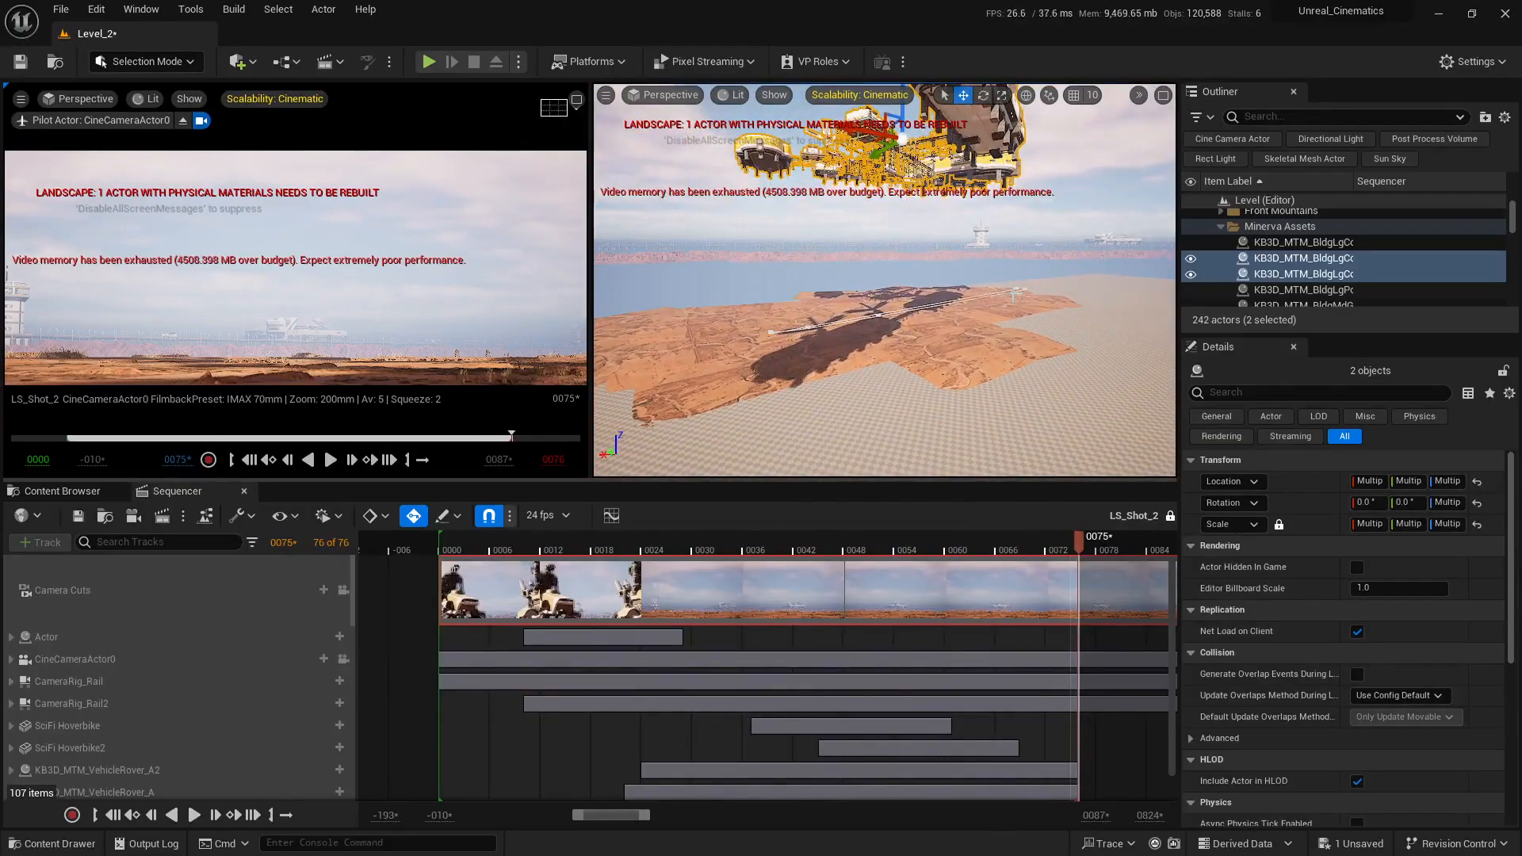